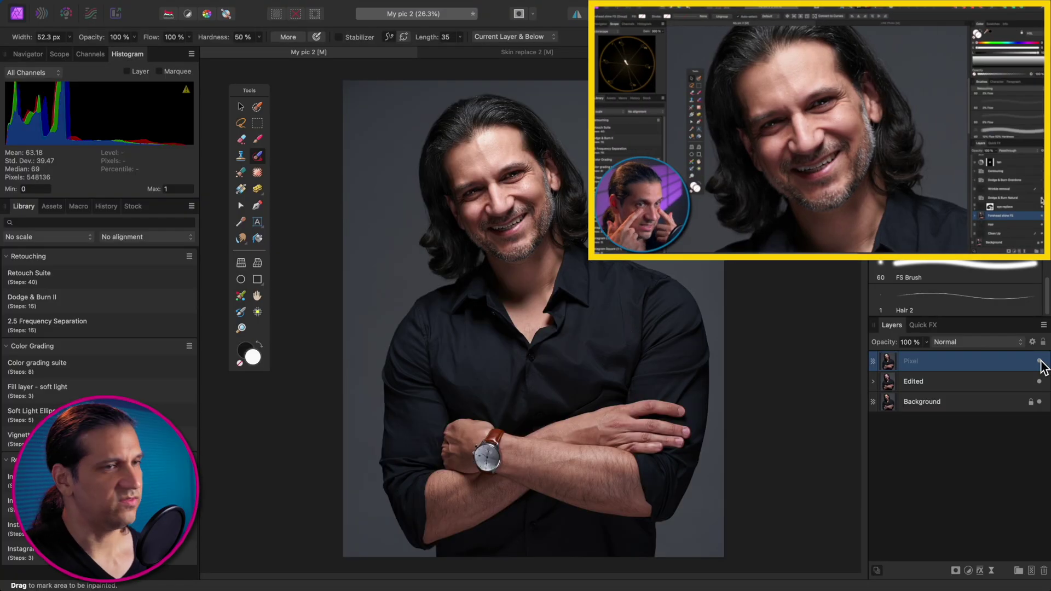
# Compare the face with the top Pixel layer shown and hidden, and leave that layer hidden
pyautogui.press('super+plus')
pyautogui.press('super+plus')
pyautogui.scroll(8, 531, 317)
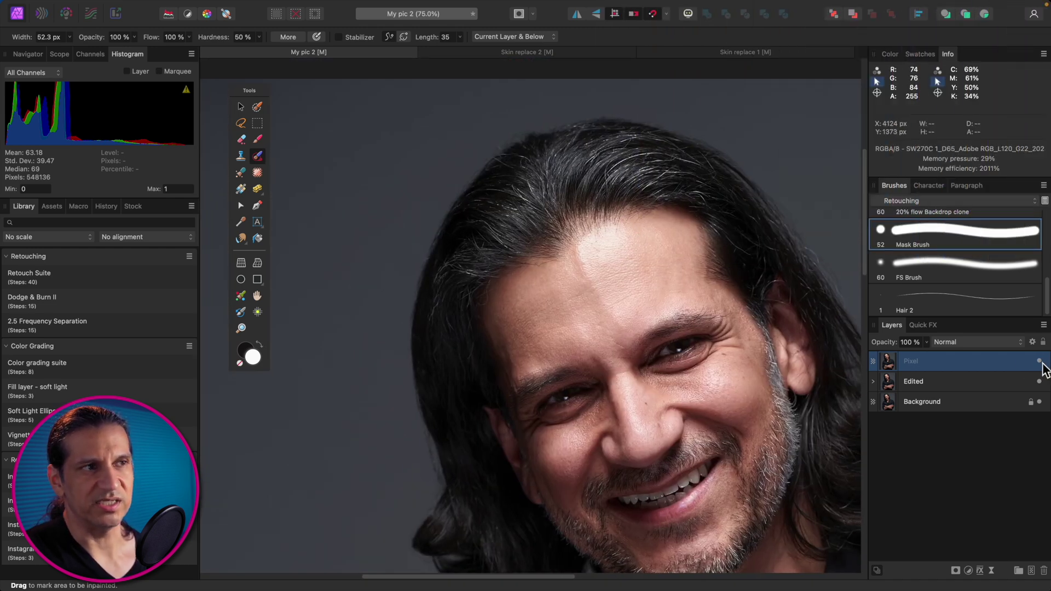
pyautogui.click(1039, 361)
pyautogui.click(1039, 361)
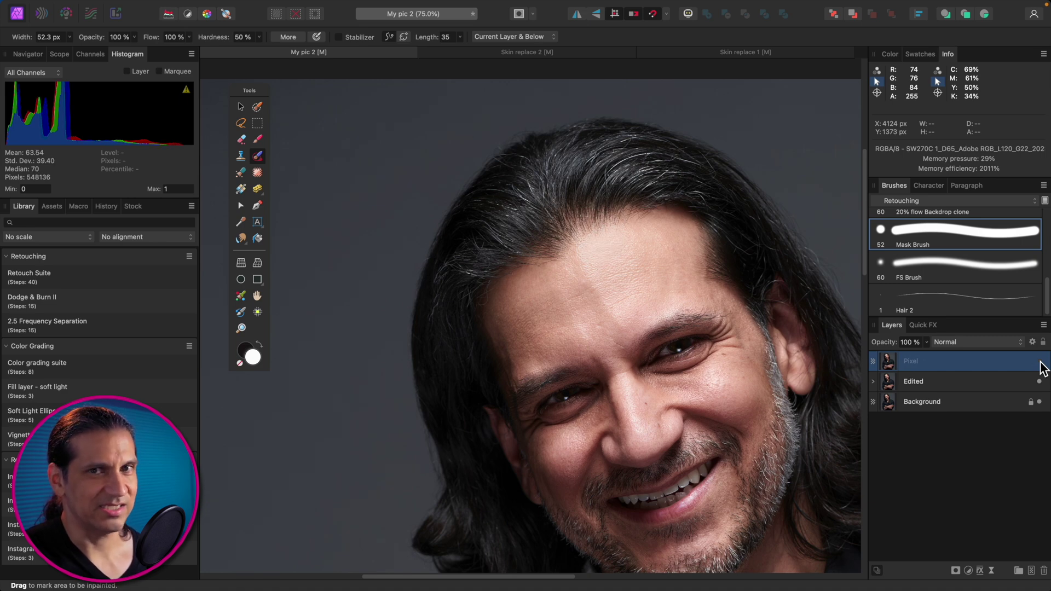
pyautogui.press('super+0')
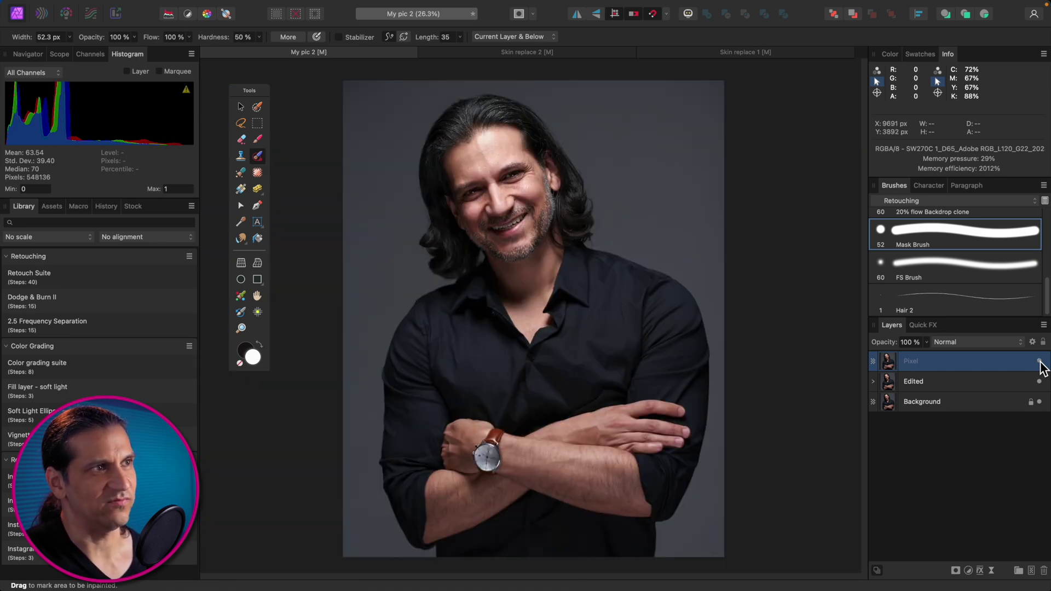
pyautogui.click(1040, 361)
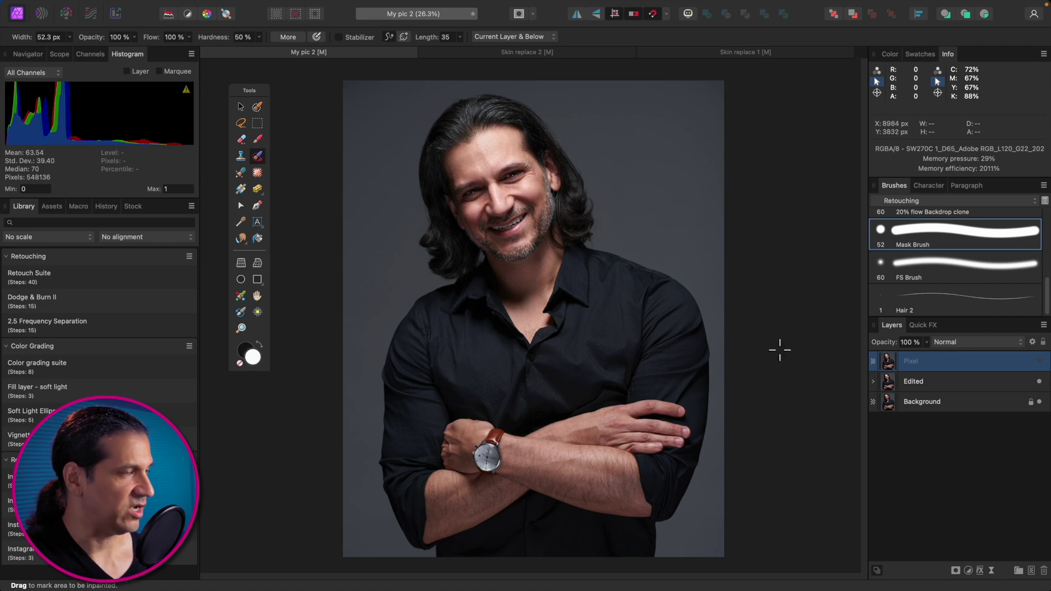
# Examine the skin on the forehead, eyes and cheeks of the portrait up close
pyautogui.scroll(5, 675, 305)
pyautogui.scroll(5, 675, 307)
pyautogui.scroll(3, 676, 310)
pyautogui.hscroll(-2, 677, 311)
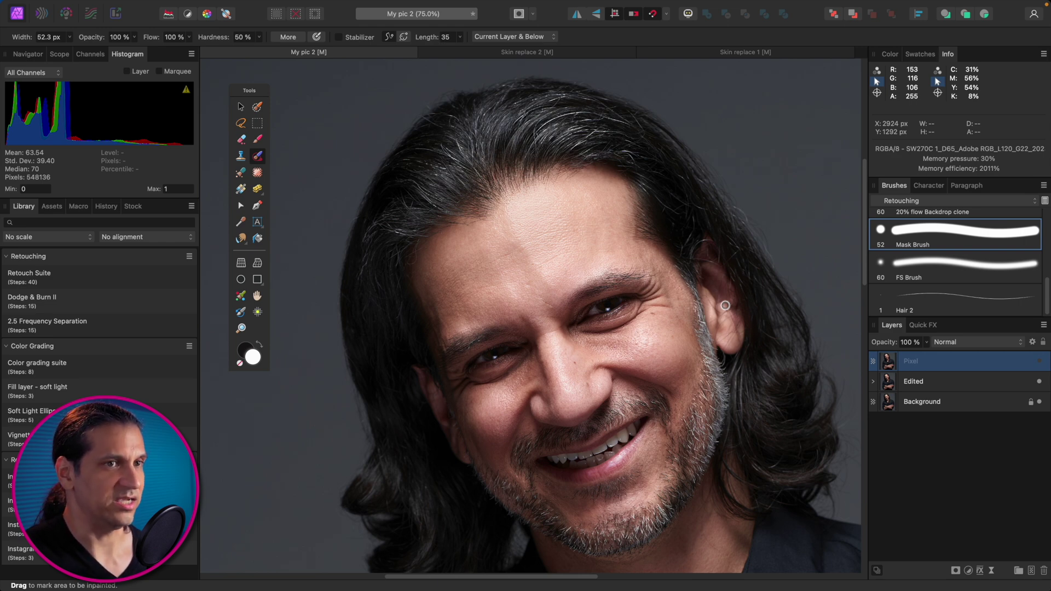
pyautogui.scroll(2, 724, 305)
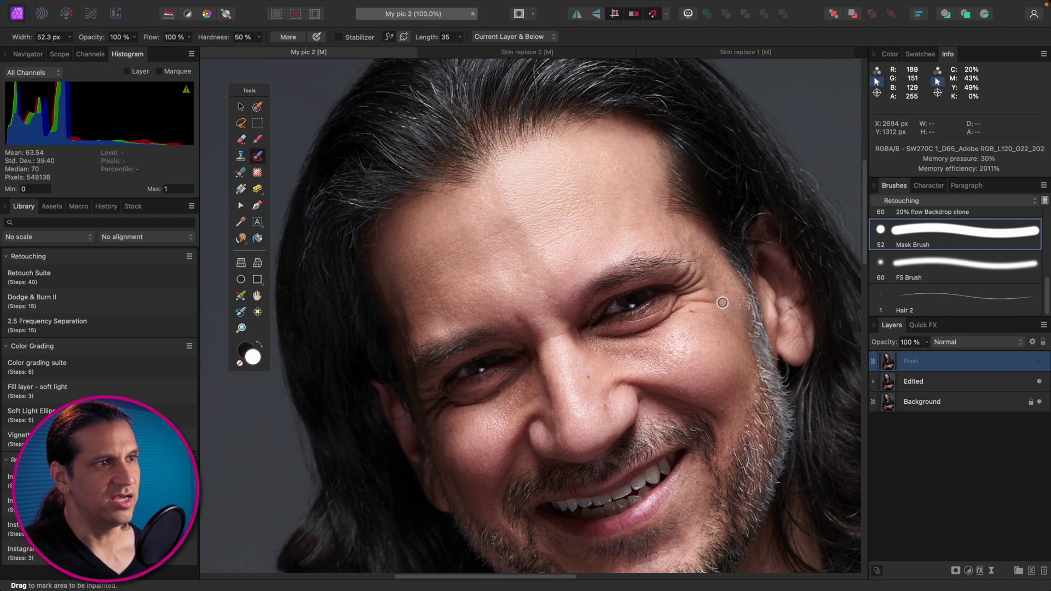
pyautogui.press('super+0')
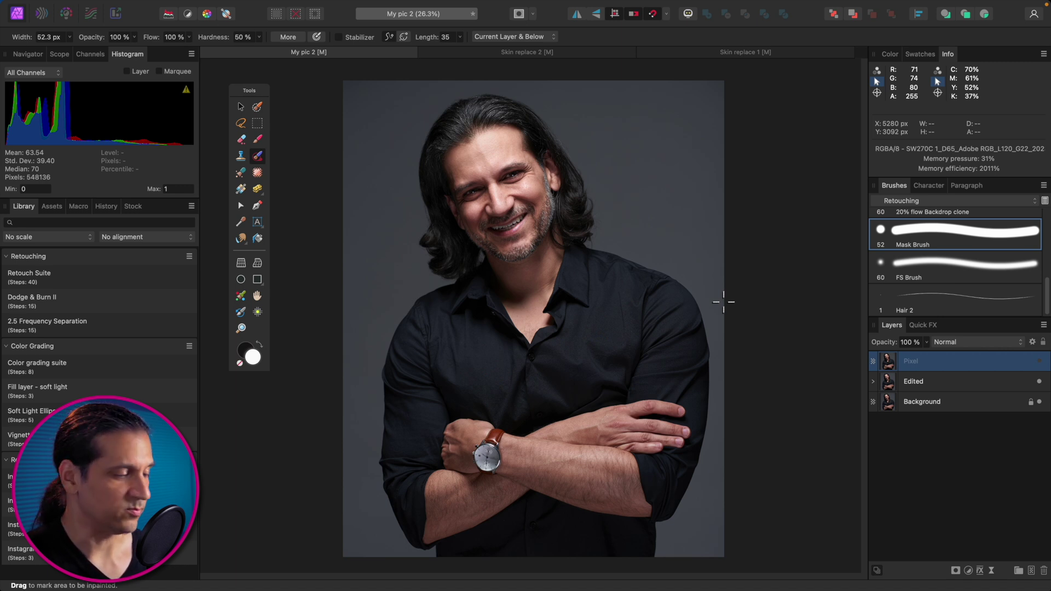
pyautogui.press('super+shift+n')
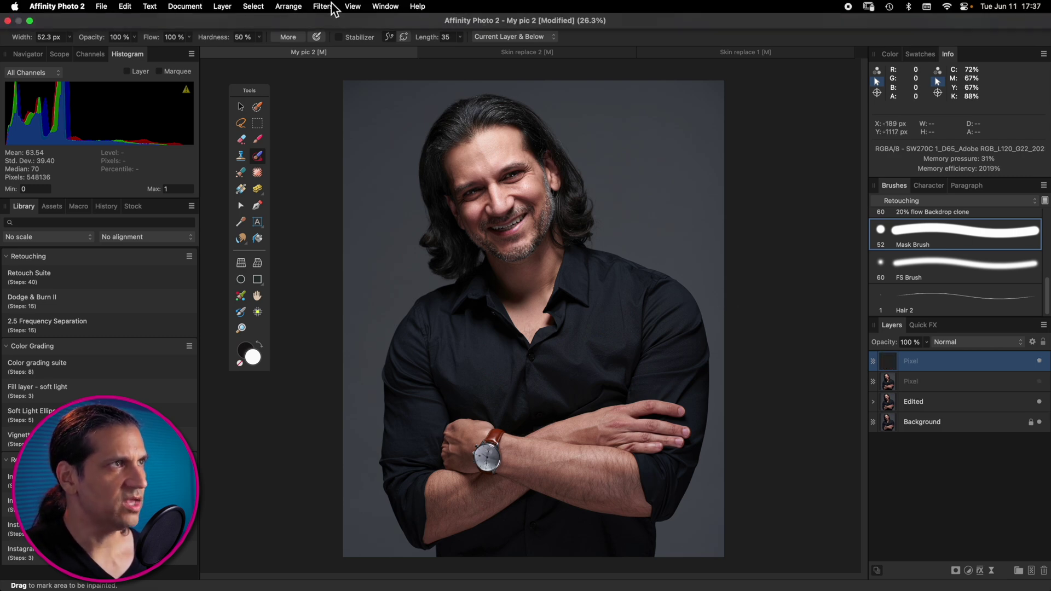
pyautogui.click(326, 6)
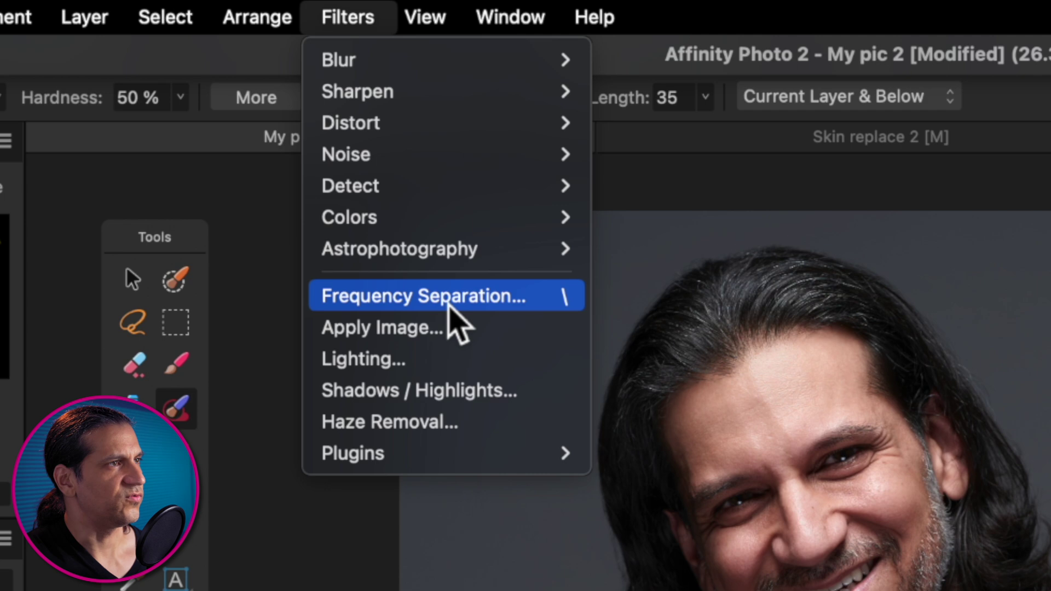
pyautogui.click(450, 301)
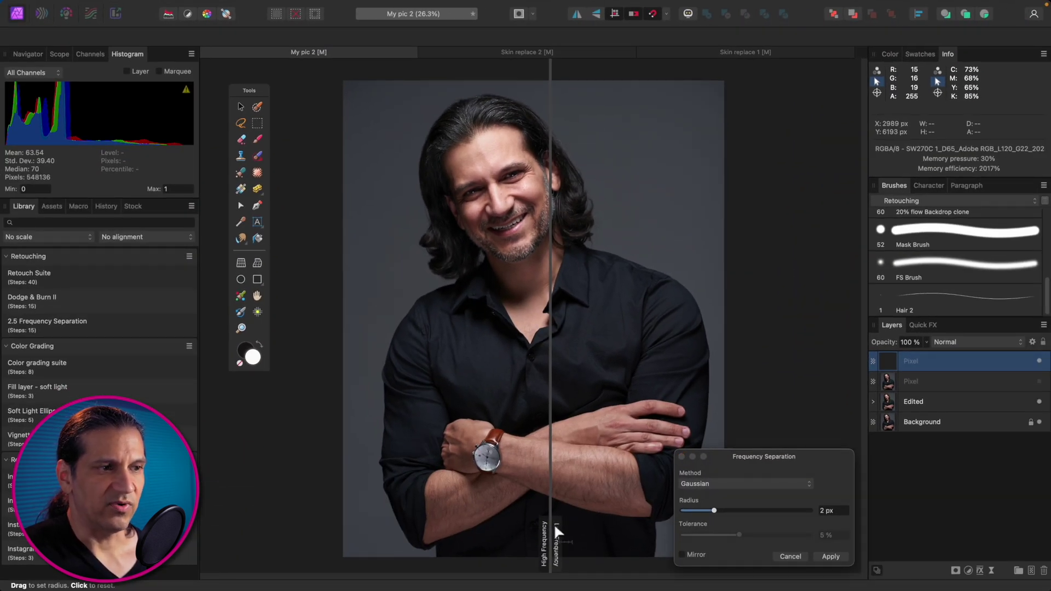
pyautogui.moveTo(553, 523); pyautogui.dragTo(596, 527)
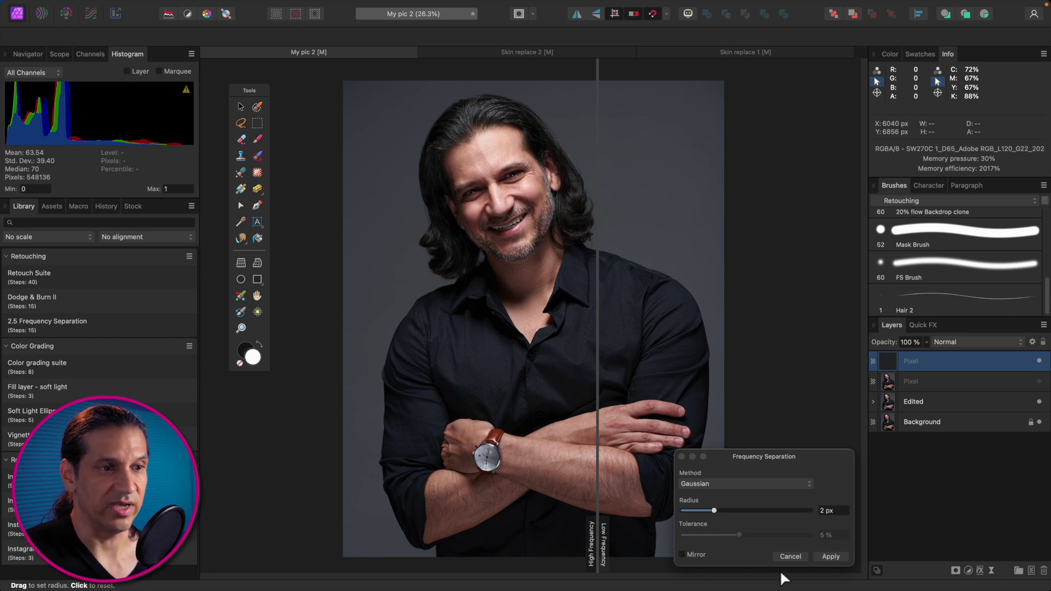
pyautogui.click(790, 556)
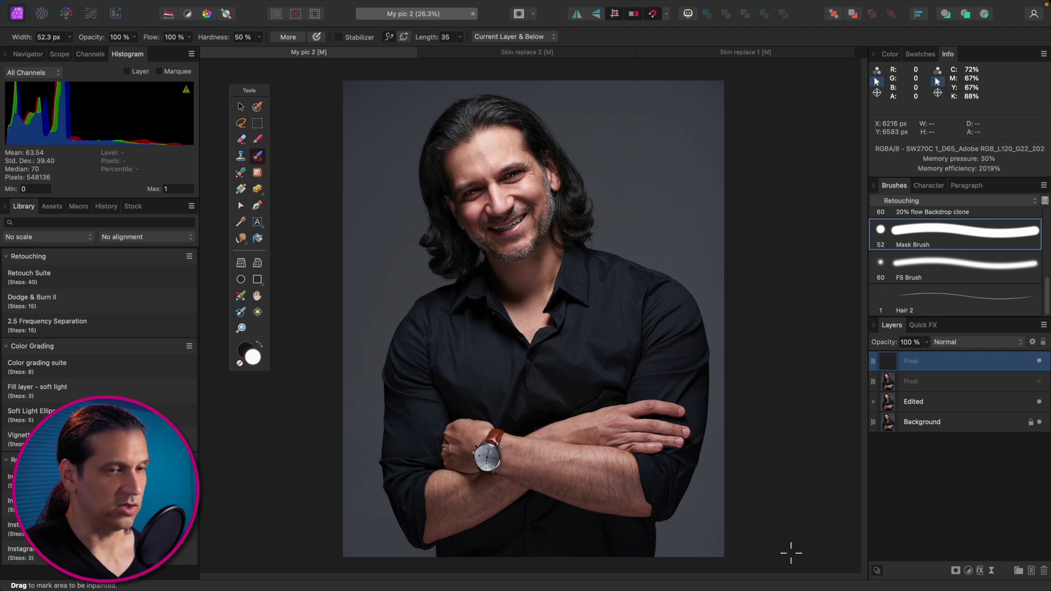
pyautogui.press('Delete')
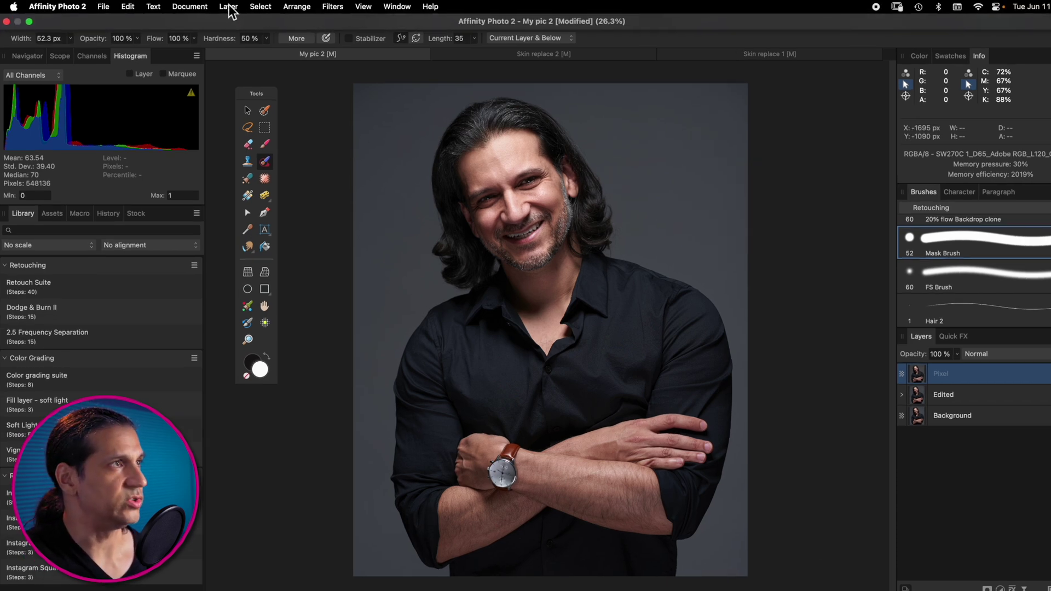
# Merge all visible layers into a new layer on top and start Frequency Separation on it
pyautogui.click(225, 9)
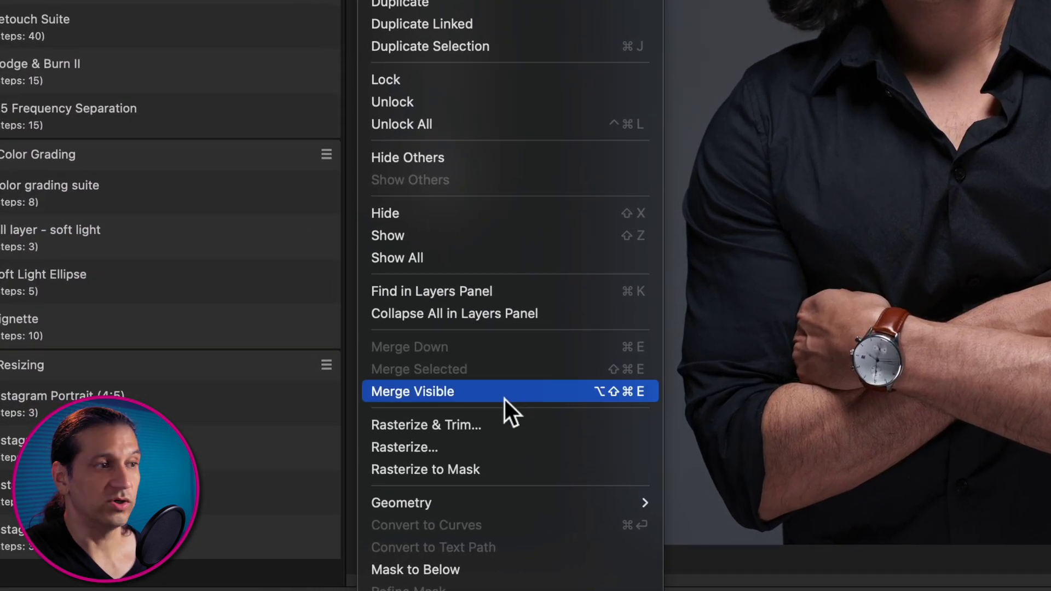
pyautogui.click(504, 399)
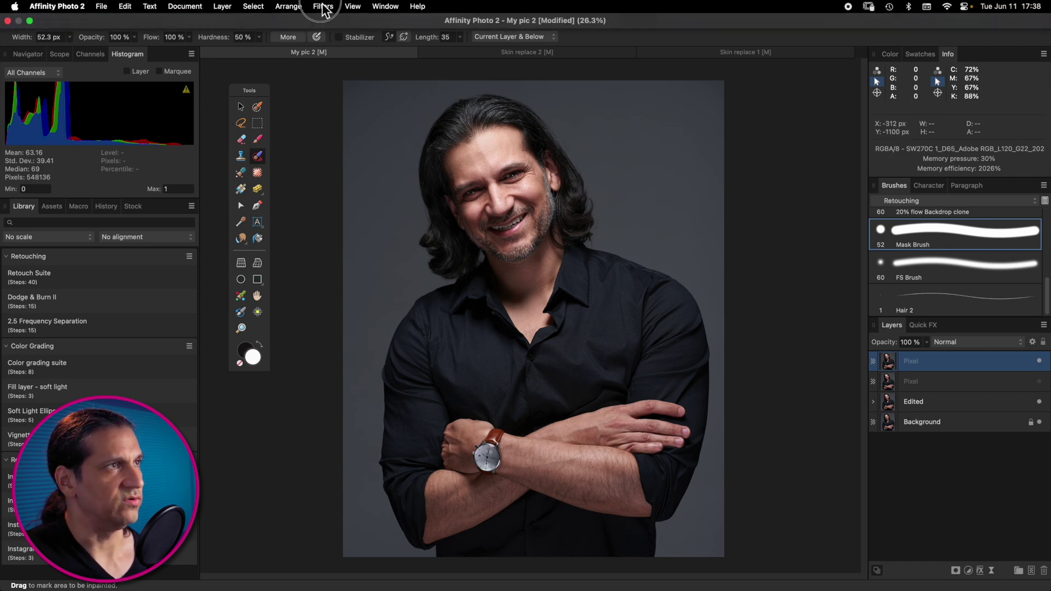
pyautogui.click(323, 7)
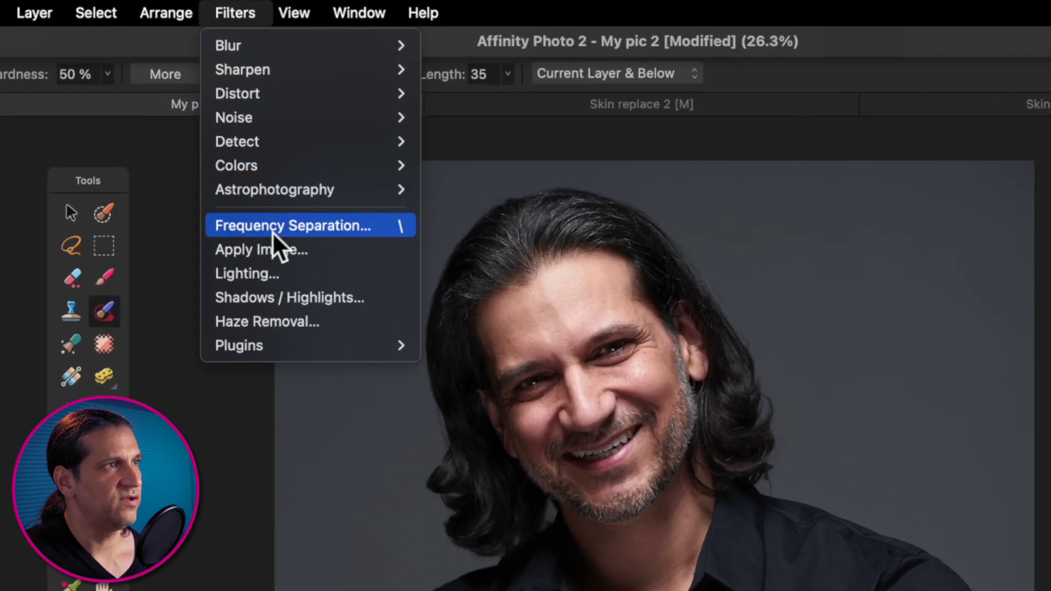
pyautogui.click(271, 231)
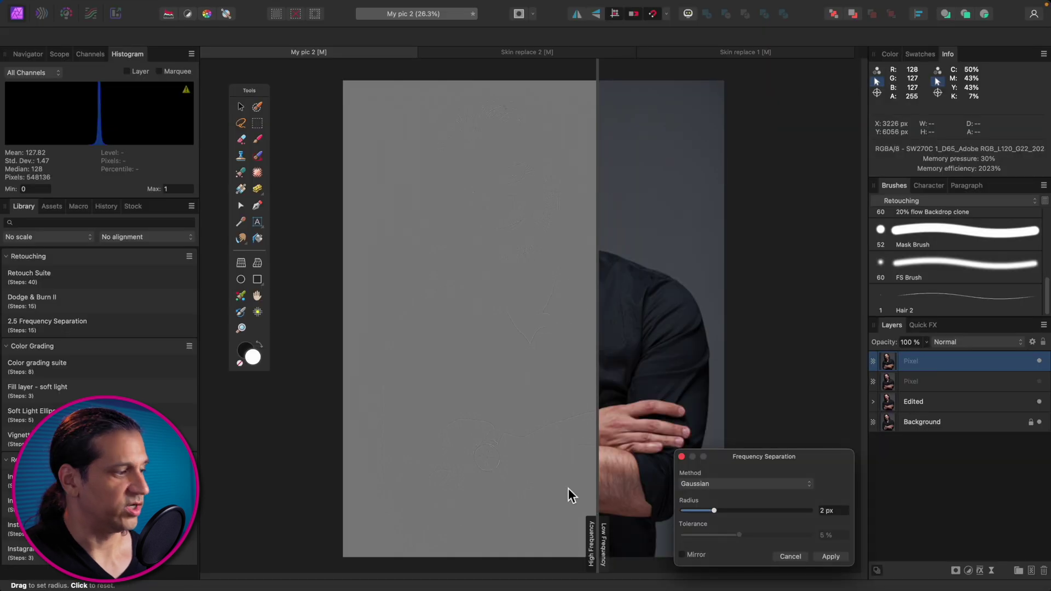
# Examine the high and low frequency halves of the preview around the forehead and eye at close range
pyautogui.press('super+plus')
pyautogui.press('super+plus')
pyautogui.press('super+plus')
pyautogui.press('super+plus')
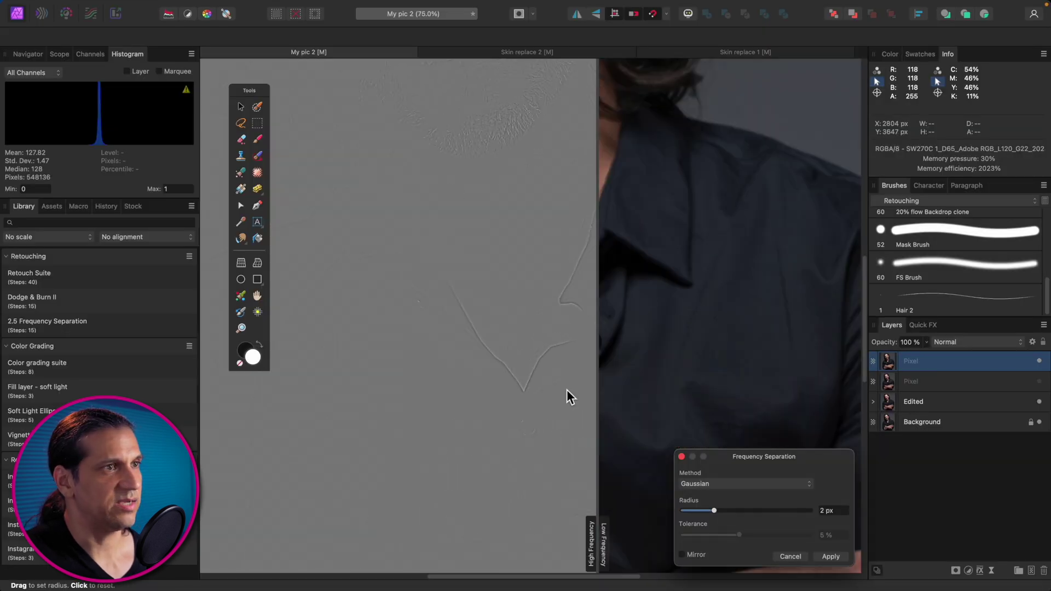
pyautogui.scroll(7, 567, 390)
pyautogui.scroll(10, 565, 389)
pyautogui.press('super+minus')
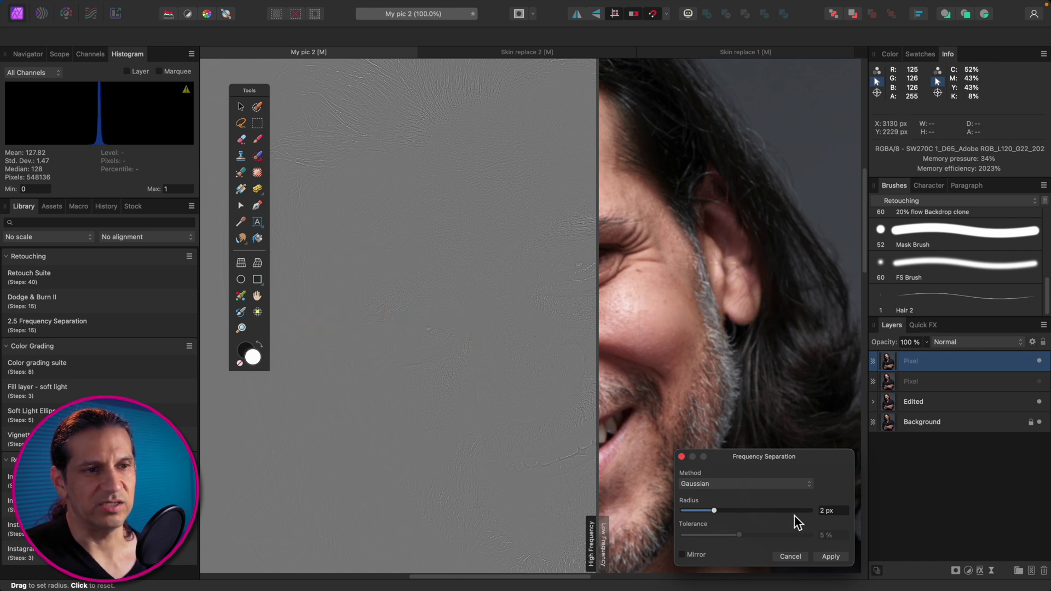
pyautogui.press('super+plus')
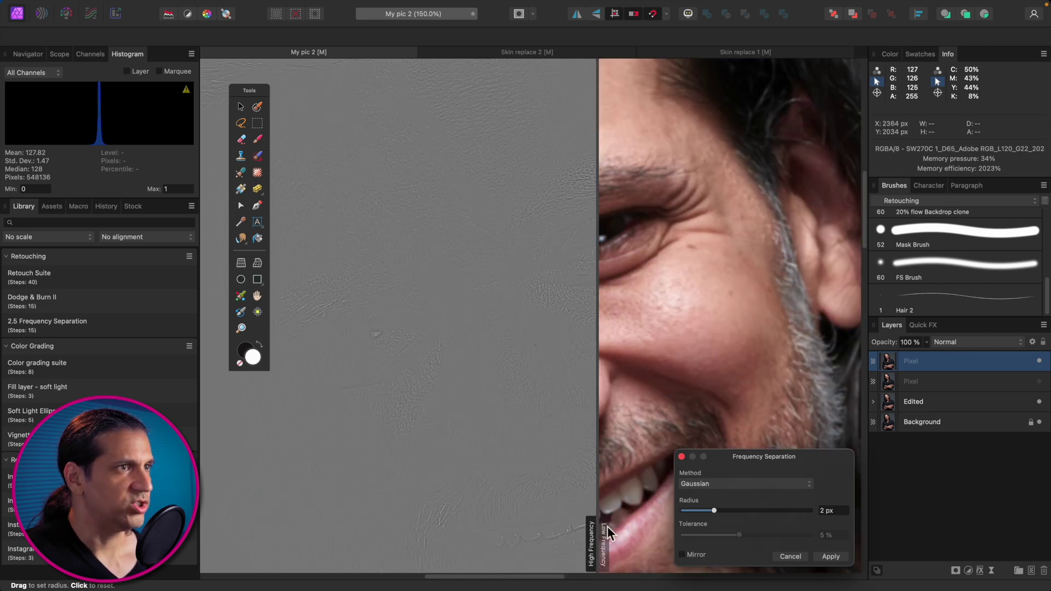
pyautogui.scroll(6, 530, 427)
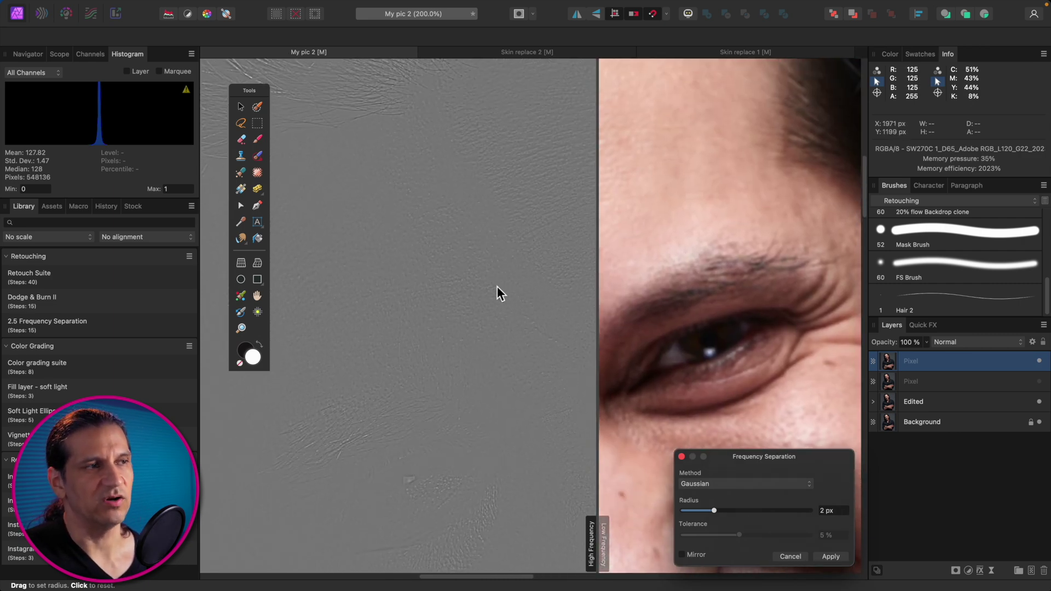
# Try Frequency Separation radii of 1, 12.3, 0.1, 0.6, 1.6 and 1.9 px, judging the skin texture in the preview
pyautogui.moveTo(714, 511); pyautogui.dragTo(709, 511)
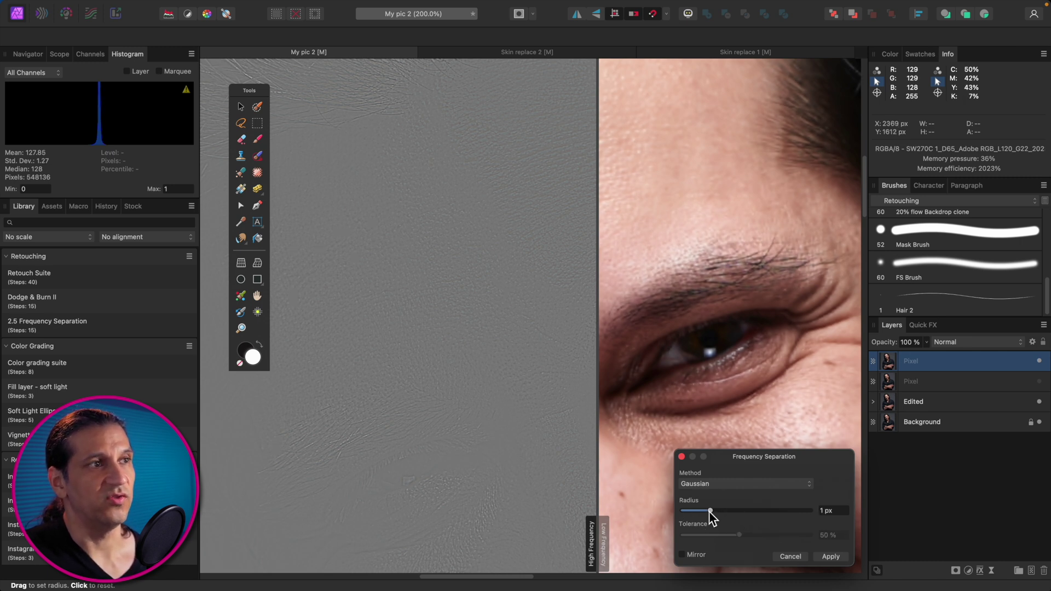
pyautogui.moveTo(715, 512); pyautogui.dragTo(743, 513)
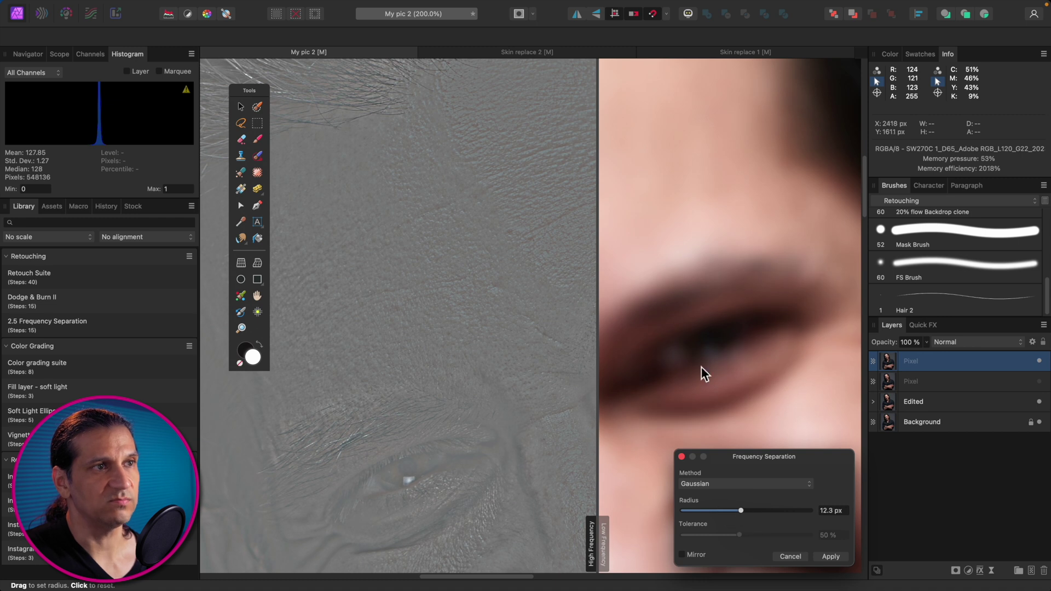
pyautogui.scroll(2, 700, 367)
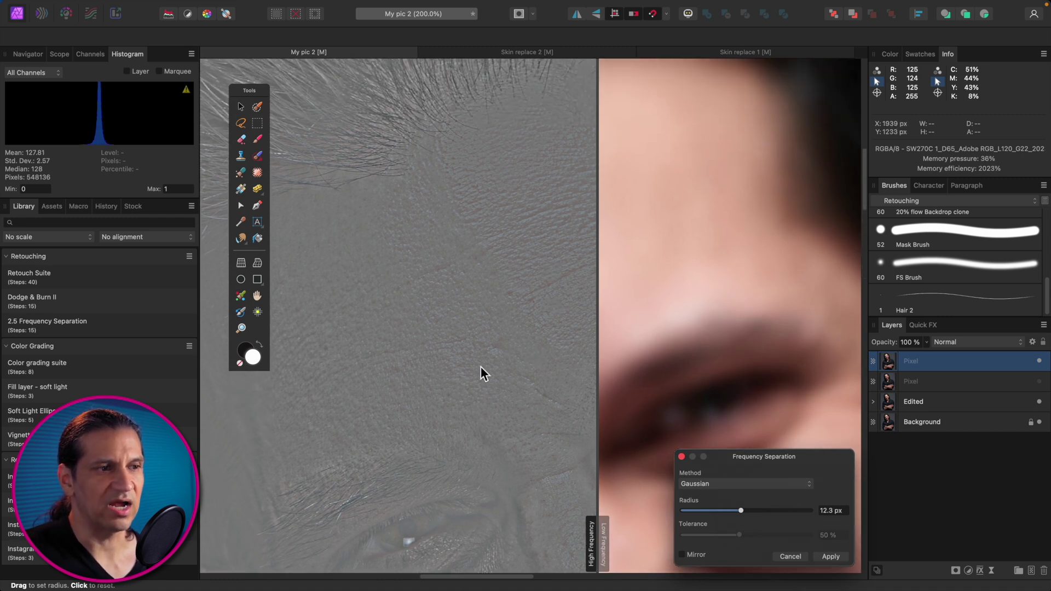
pyautogui.moveTo(740, 510); pyautogui.dragTo(686, 514)
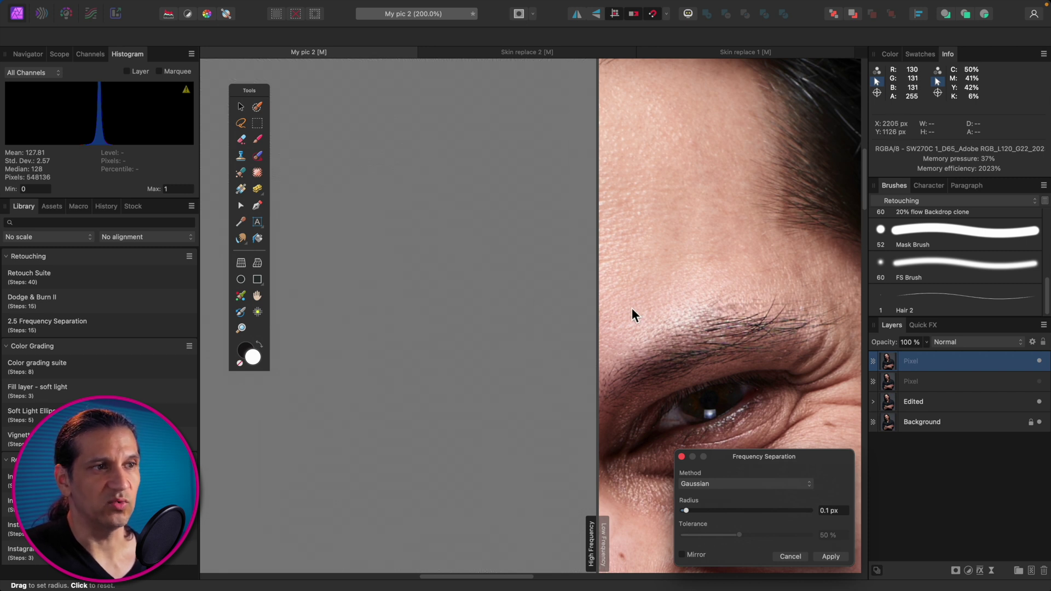
pyautogui.moveTo(691, 513); pyautogui.dragTo(704, 514)
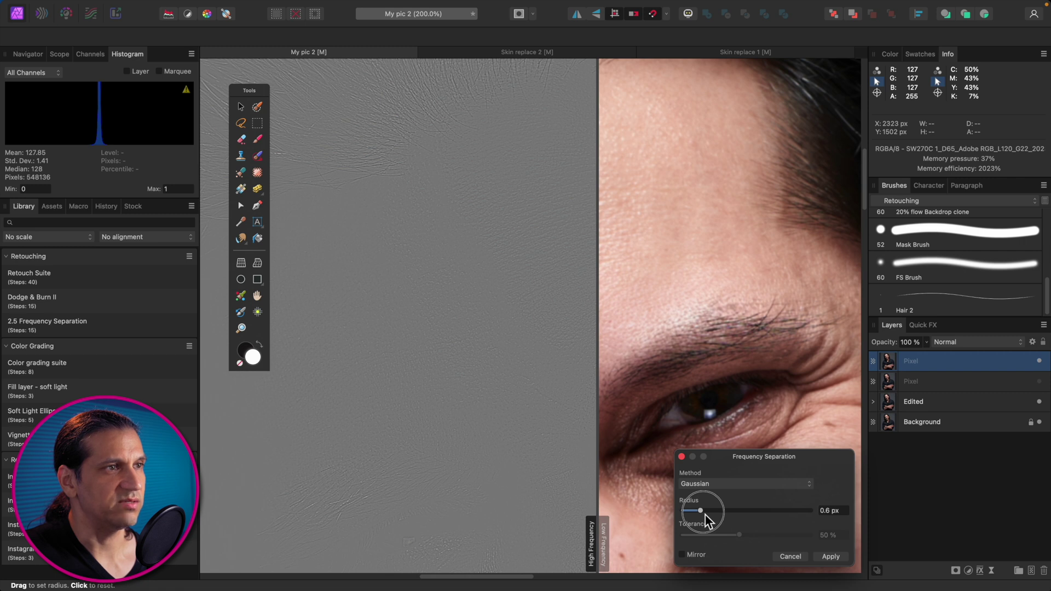
pyautogui.moveTo(712, 514)
pyautogui.mouseDown()
pyautogui.moveTo(727, 513)
pyautogui.moveTo(717, 515)
pyautogui.mouseUp()
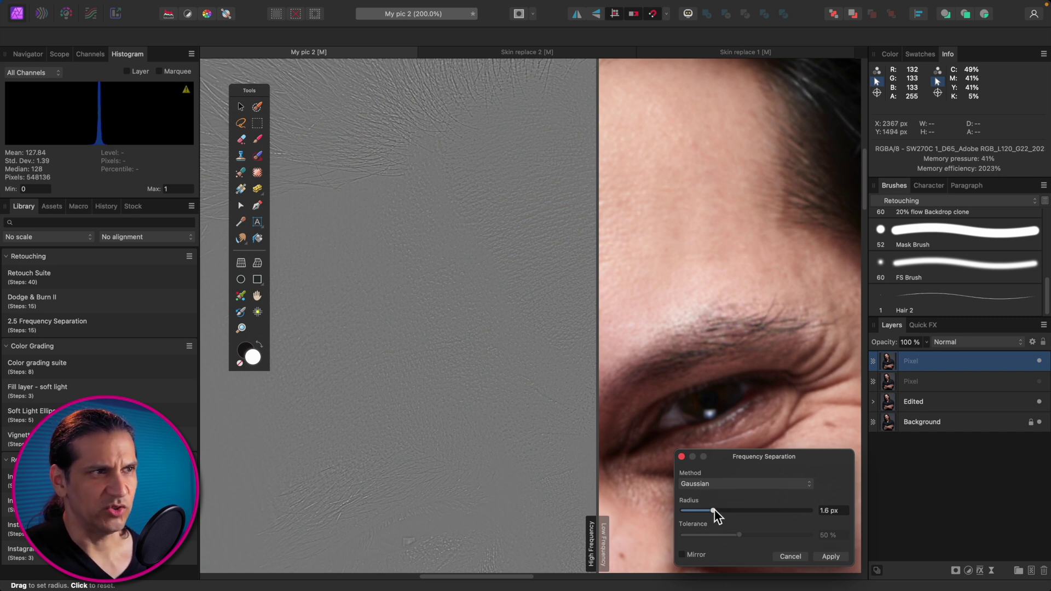
pyautogui.moveTo(716, 513); pyautogui.dragTo(716, 513)
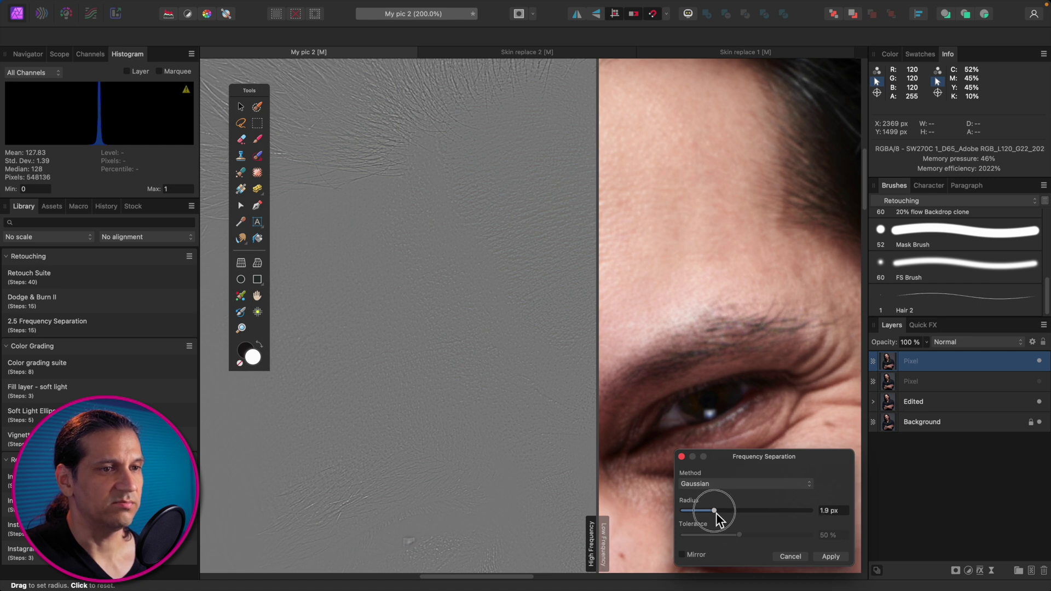
pyautogui.moveTo(716, 513); pyautogui.dragTo(717, 513)
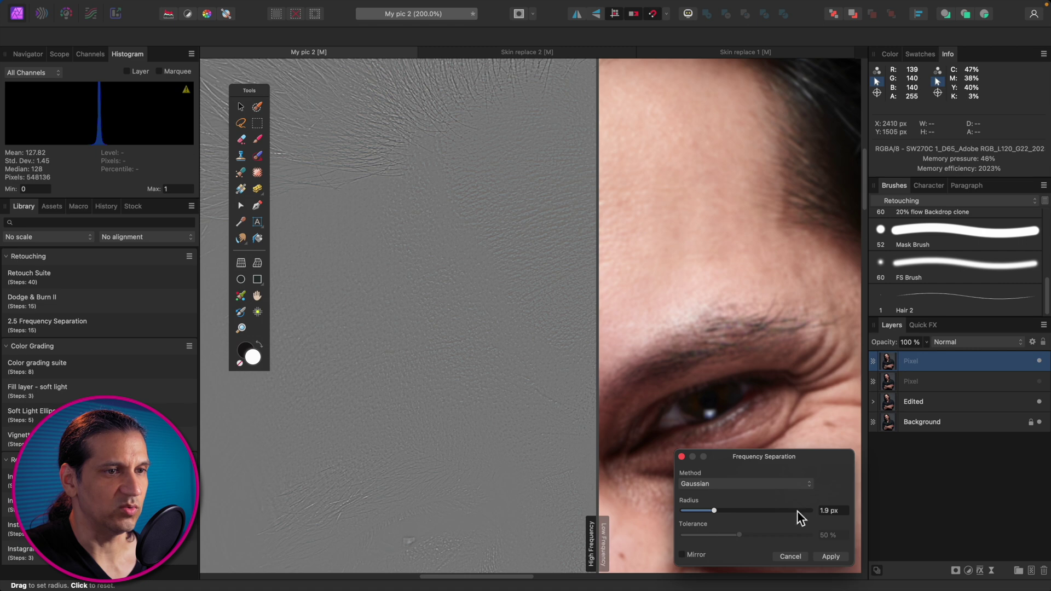
# Set the Gaussian Frequency Separation radius to 1.8 px and apply it to the merged layer
pyautogui.click(826, 511)
pyautogui.write('1')
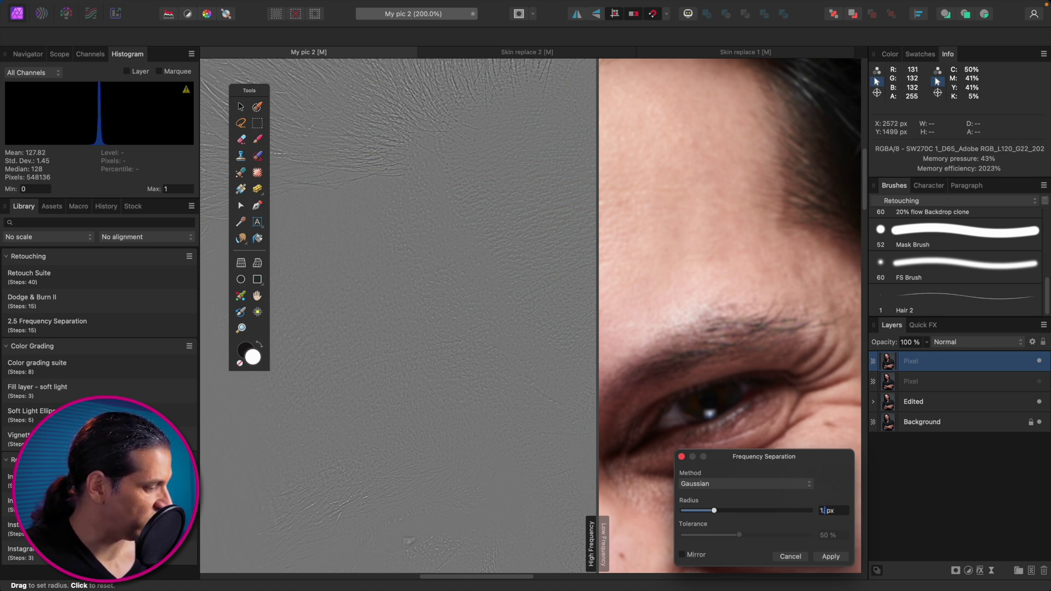
pyautogui.write('.8')
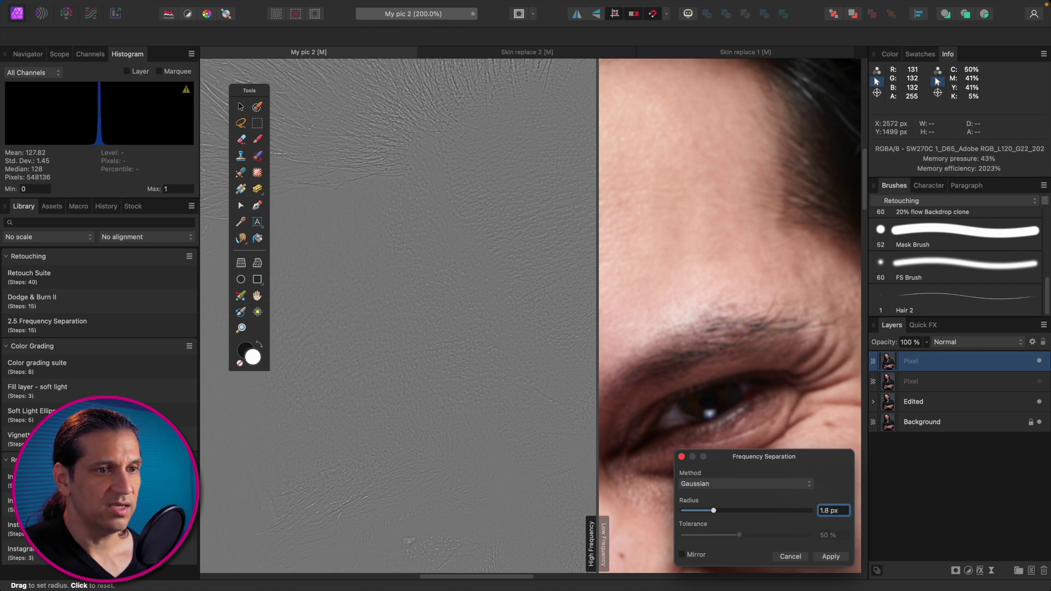
pyautogui.click(831, 556)
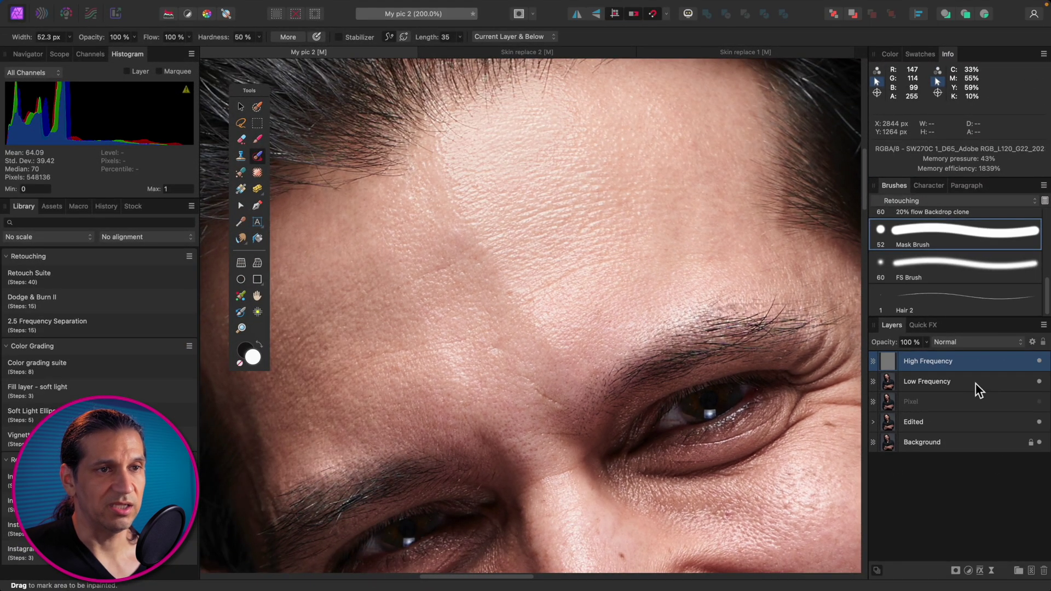
# Add an empty pixel layer between the Low Frequency and High Frequency layers
pyautogui.click(976, 384)
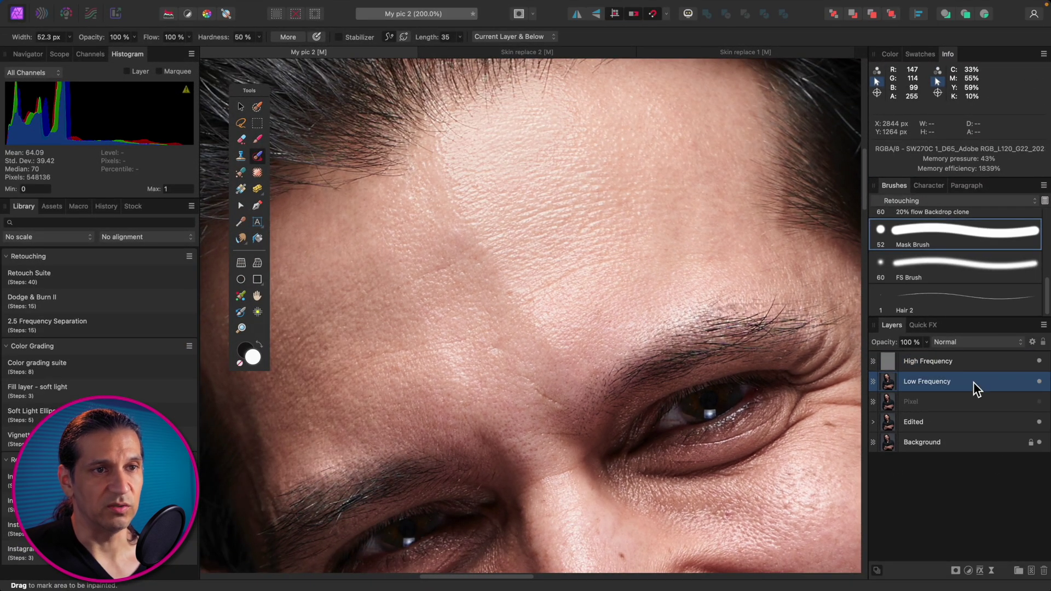
pyautogui.click(1032, 570)
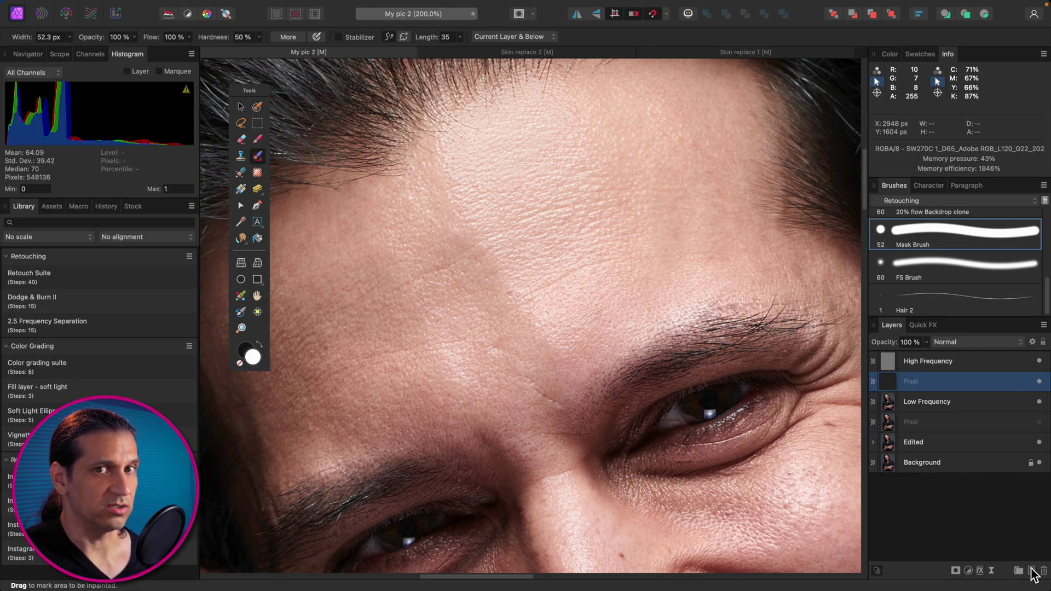
pyautogui.scroll(2, 804, 382)
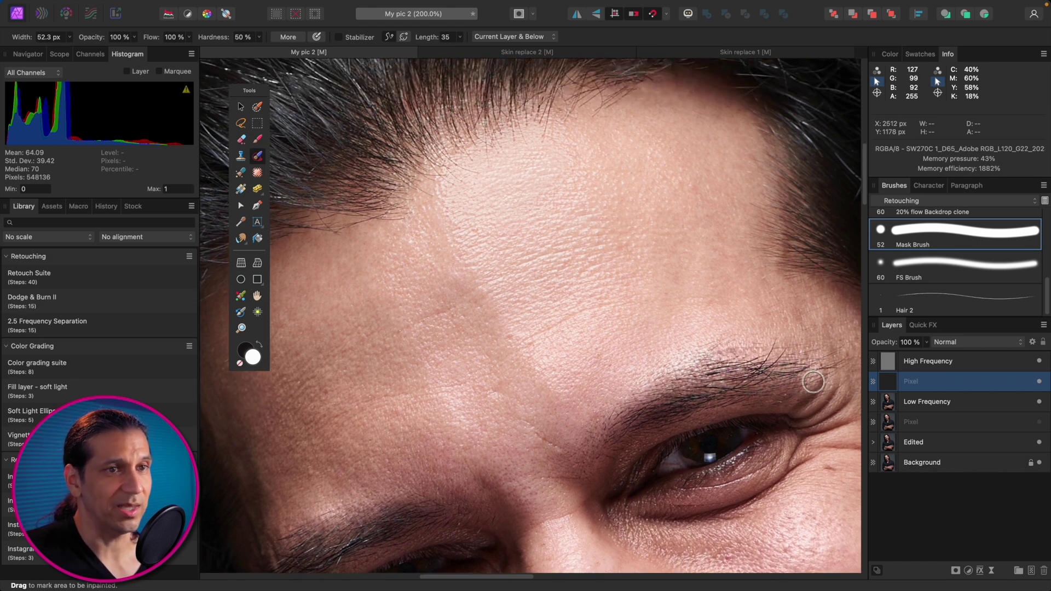
# Hide the High Frequency layer to work on the low-frequency tones of the forehead
pyautogui.click(1039, 361)
pyautogui.click(1041, 362)
pyautogui.click(1040, 362)
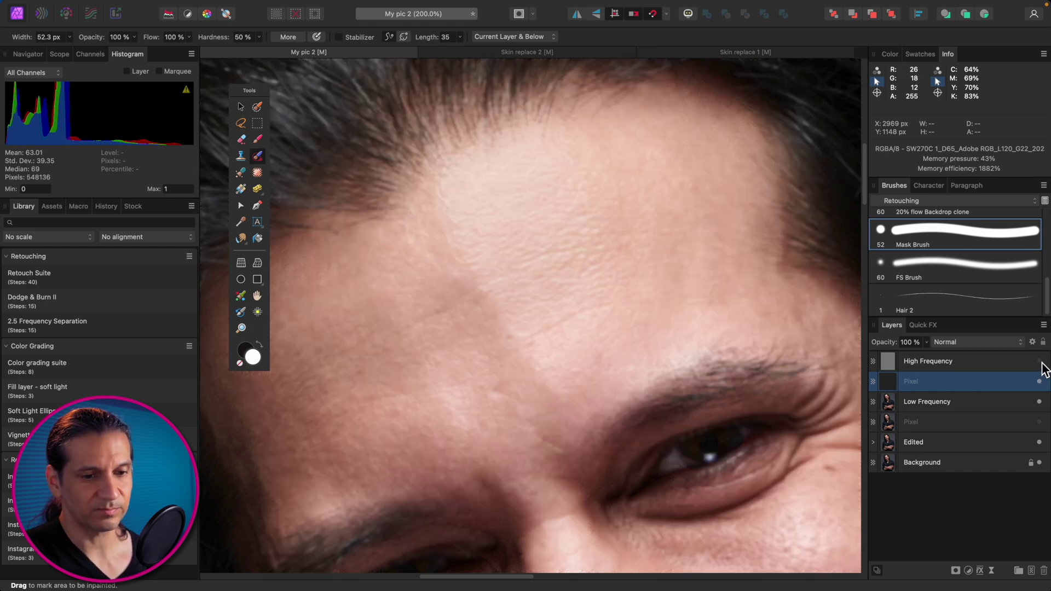
pyautogui.scroll(4, 617, 368)
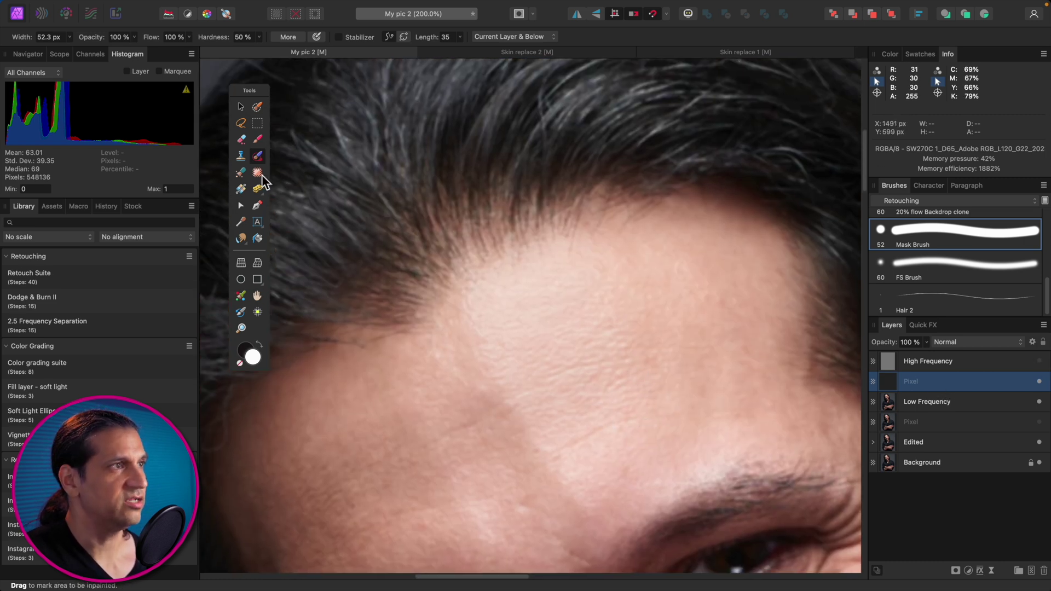
# Set up the Clone Brush with the 5% Flow preset from the Retouching brushes
pyautogui.click(241, 156)
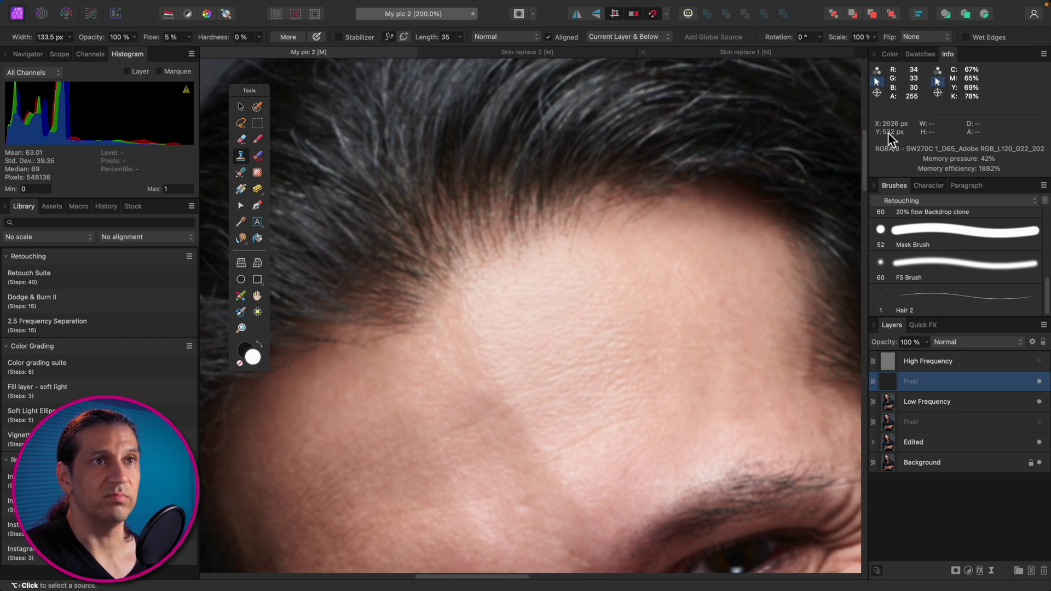
pyautogui.click(891, 54)
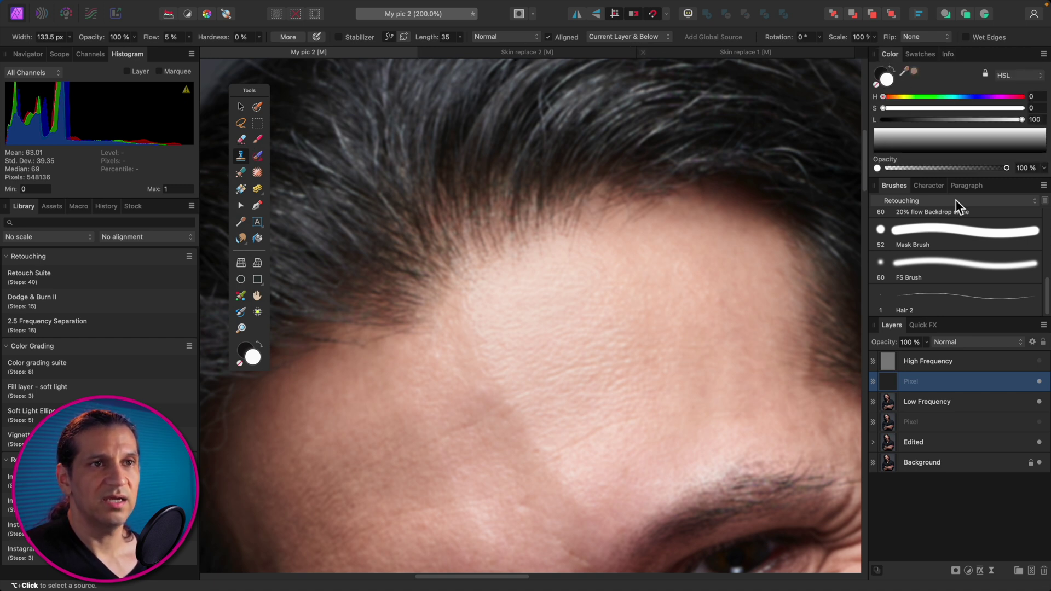
pyautogui.moveTo(1047, 284); pyautogui.dragTo(1045, 234)
pyautogui.click(1010, 284)
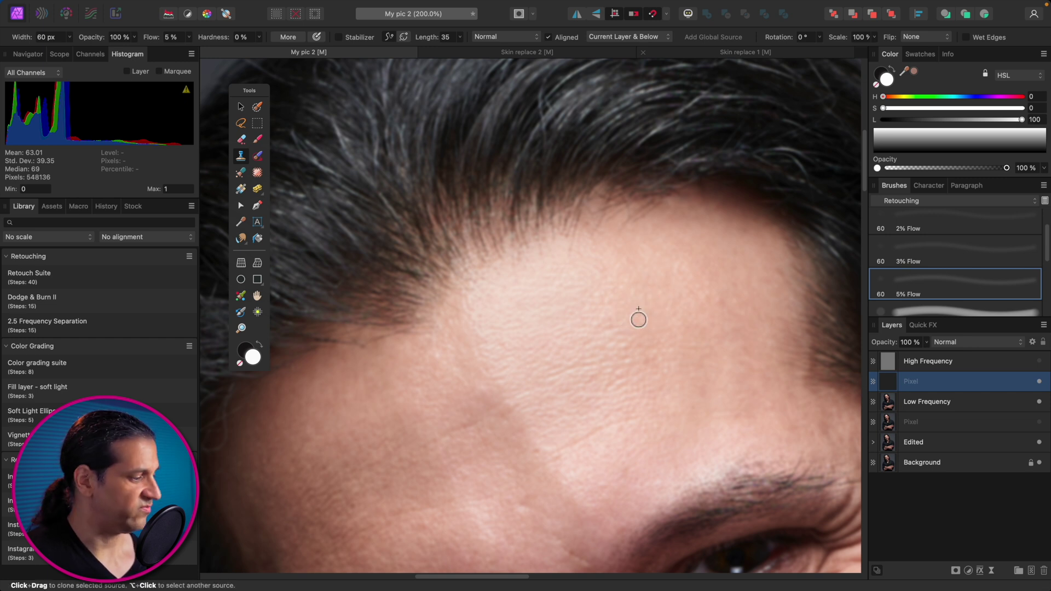
# Sample even skin tone on the forehead and enlarge the Clone Brush to about 211 px to soften the bright patch
pyautogui.keyDown('alt'); pyautogui.click(639, 309); pyautogui.keyUp('alt')
pyautogui.press(']')
pyautogui.press(']')
pyautogui.press(']')
pyautogui.press(']')
pyautogui.press(']')
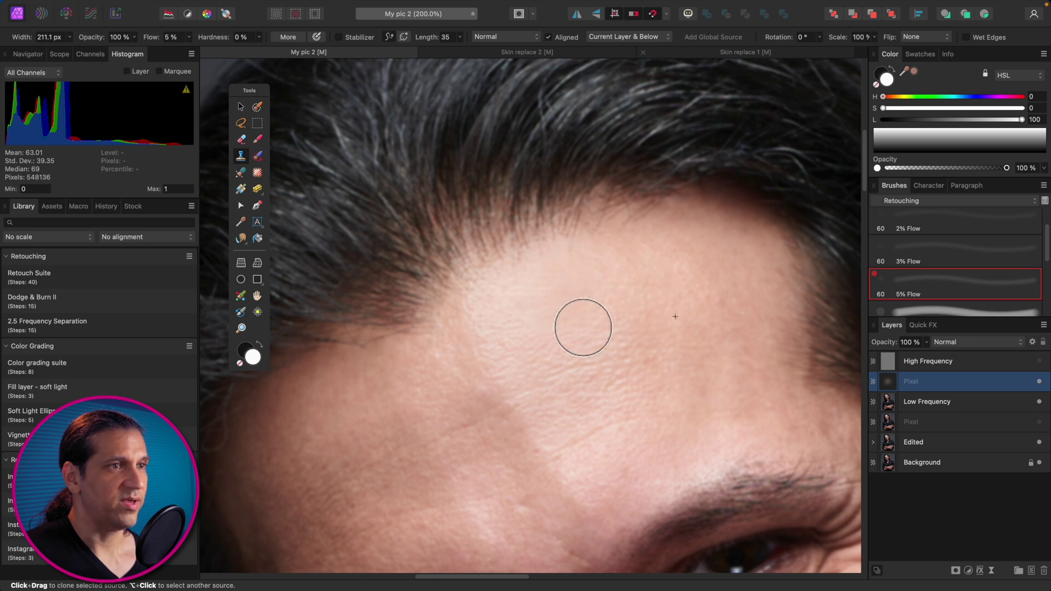
# Clone sampled skin tone over the highlight's edge just below the hairline with a smaller brush of about 175 px
pyautogui.keyDown('alt'); pyautogui.click(465, 362); pyautogui.keyUp('alt')
pyautogui.press('[')
pyautogui.press('[')
pyautogui.moveTo(495, 352); pyautogui.dragTo(479, 308)
pyautogui.press(']')
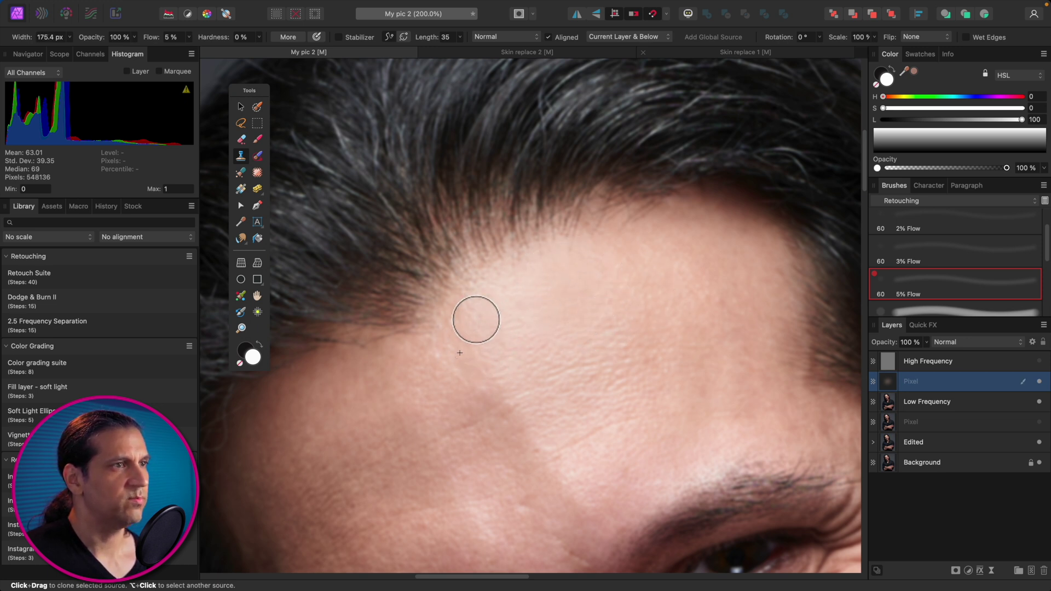
# Clone even skin tone from beside the highlight over its middle and lower part with a brush of about 232 px
pyautogui.keyDown('alt'); pyautogui.click(644, 321); pyautogui.keyUp('alt')
pyautogui.press(']')
pyautogui.press(']')
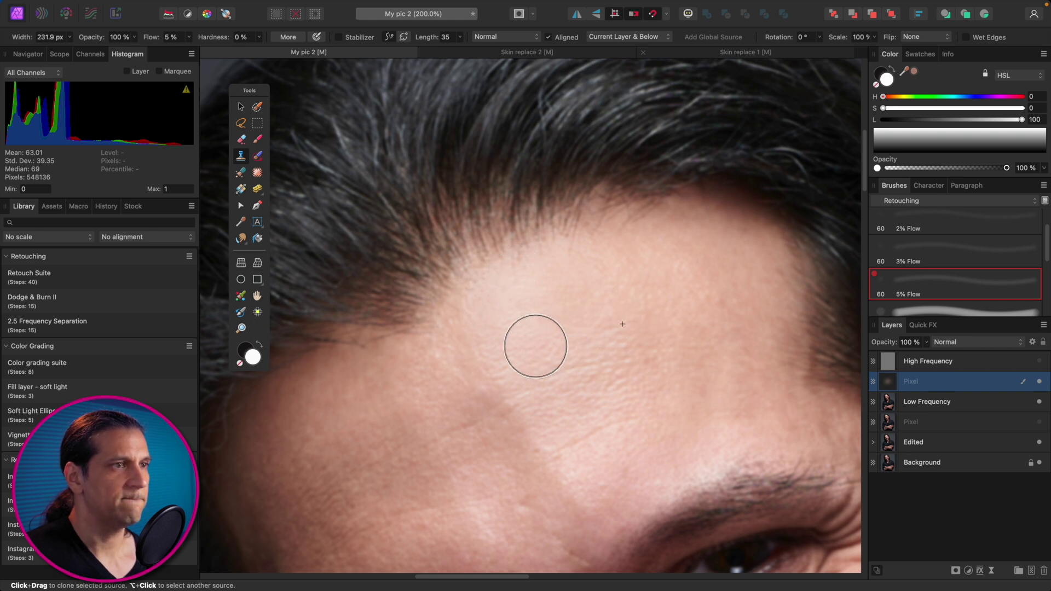
pyautogui.keyDown('alt'); pyautogui.click(659, 342); pyautogui.keyUp('alt')
pyautogui.moveTo(608, 367); pyautogui.dragTo(551, 377)
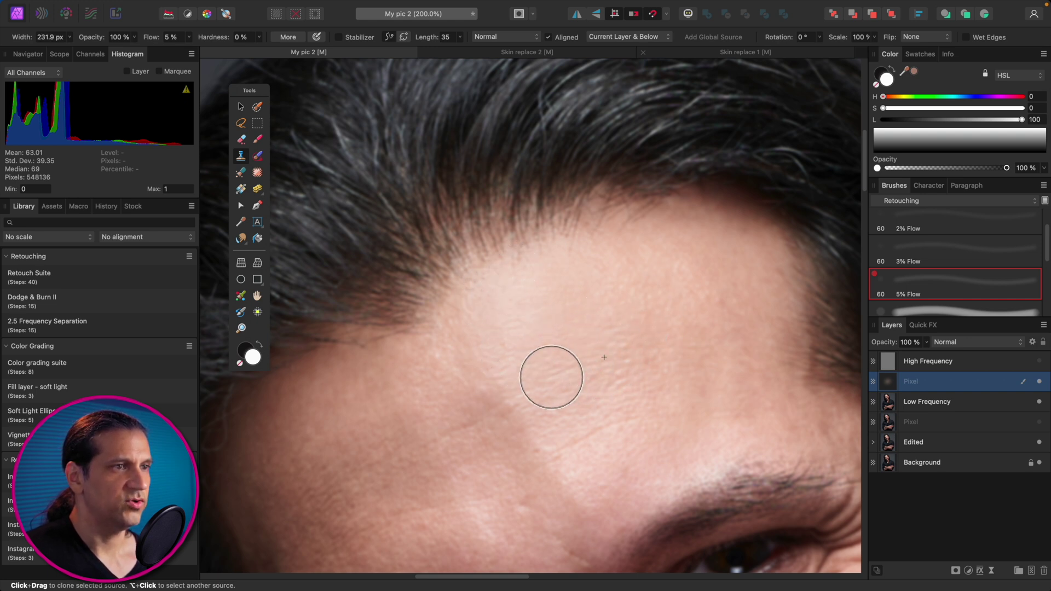
# Blend the highlight's shadow edge and upper part with cloned skin tone, reducing the brush to about 197 px
pyautogui.keyDown('alt'); pyautogui.click(481, 411); pyautogui.keyUp('alt')
pyautogui.moveTo(492, 353); pyautogui.dragTo(516, 387)
pyautogui.moveTo(569, 291)
pyautogui.mouseDown()
pyautogui.moveTo(525, 300)
pyautogui.moveTo(581, 270)
pyautogui.moveTo(556, 270)
pyautogui.mouseUp()
pyautogui.keyDown('alt'); pyautogui.click(640, 276); pyautogui.keyUp('alt')
pyautogui.press('[')
pyautogui.press('[')
pyautogui.press(']')
# Even out both sides of the forehead highlight with repeated clone strokes from freshly sampled neighbouring skin
pyautogui.keyDown('alt'); pyautogui.click(474, 335); pyautogui.keyUp('alt')
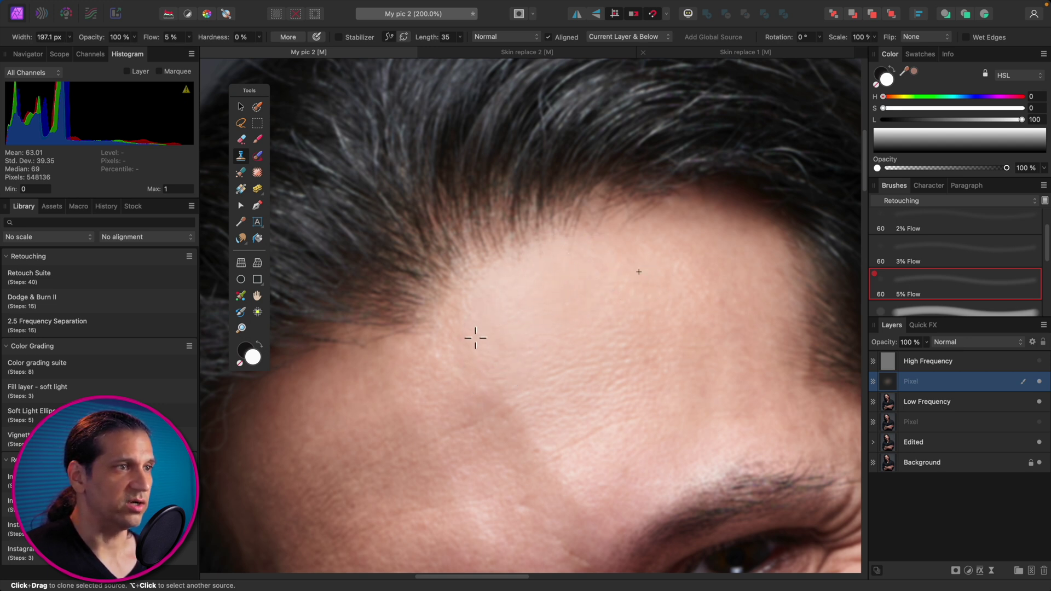
pyautogui.moveTo(505, 298); pyautogui.dragTo(498, 306)
pyautogui.keyDown('alt'); pyautogui.click(458, 376); pyautogui.keyUp('alt')
pyautogui.moveTo(483, 349); pyautogui.dragTo(500, 376)
pyautogui.keyDown('alt'); pyautogui.click(664, 346); pyautogui.keyUp('alt')
pyautogui.moveTo(611, 363)
pyautogui.mouseDown()
pyautogui.moveTo(558, 381)
pyautogui.moveTo(624, 349)
pyautogui.mouseUp()
pyautogui.keyDown('alt'); pyautogui.click(665, 314); pyautogui.keyUp('alt')
pyautogui.moveTo(606, 311)
pyautogui.mouseDown()
pyautogui.moveTo(612, 272)
pyautogui.moveTo(600, 263)
pyautogui.moveTo(594, 310)
pyautogui.mouseUp()
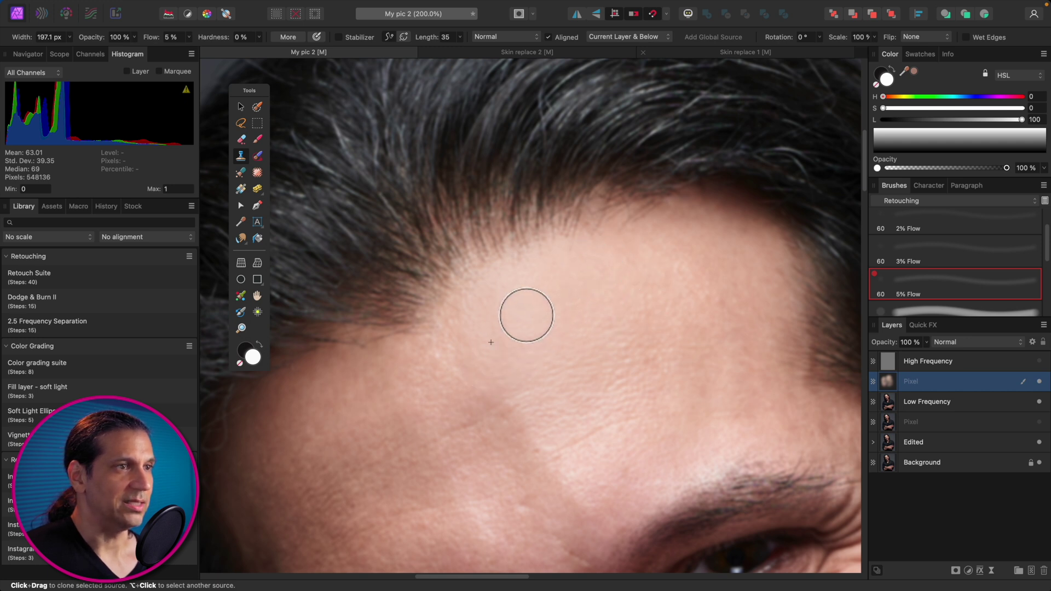
# Smooth the remaining tonal transitions from the hairline down across the forehead's centre with cloned skin tone
pyautogui.keyDown('alt'); pyautogui.click(505, 320); pyautogui.keyUp('alt')
pyautogui.keyDown('alt'); pyautogui.click(611, 271); pyautogui.keyUp('alt')
pyautogui.moveTo(573, 257)
pyautogui.mouseDown()
pyautogui.moveTo(520, 258)
pyautogui.moveTo(476, 293)
pyautogui.moveTo(482, 377)
pyautogui.mouseUp()
pyautogui.keyDown('alt'); pyautogui.click(469, 380); pyautogui.keyUp('alt')
pyautogui.moveTo(441, 348)
pyautogui.mouseDown()
pyautogui.moveTo(454, 311)
pyautogui.moveTo(475, 369)
pyautogui.moveTo(589, 370)
pyautogui.mouseUp()
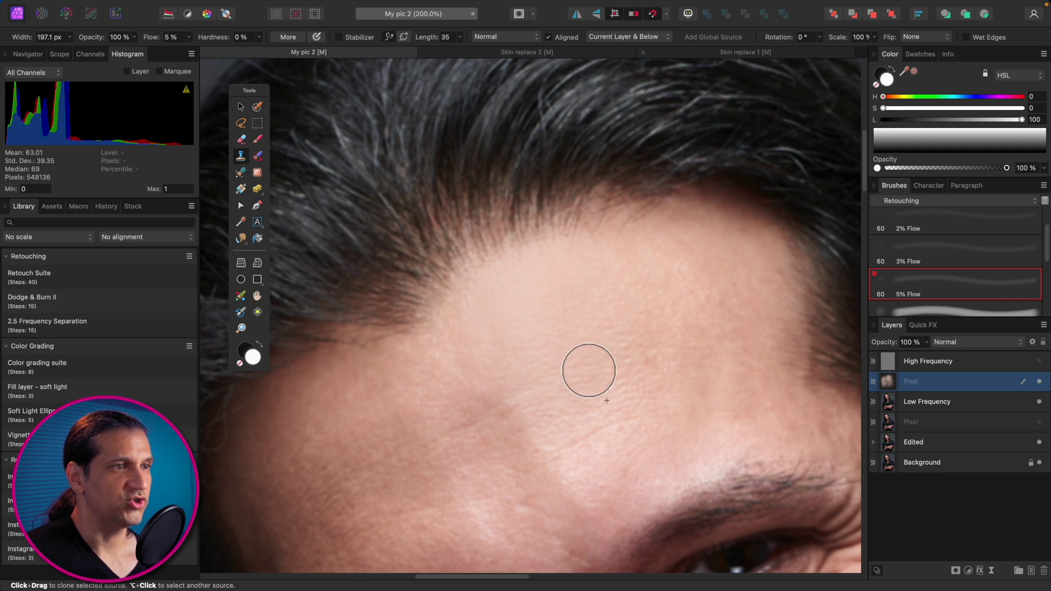
# Show the High Frequency layer again and compare the forehead with and without the cloned pixel layer
pyautogui.click(1039, 361)
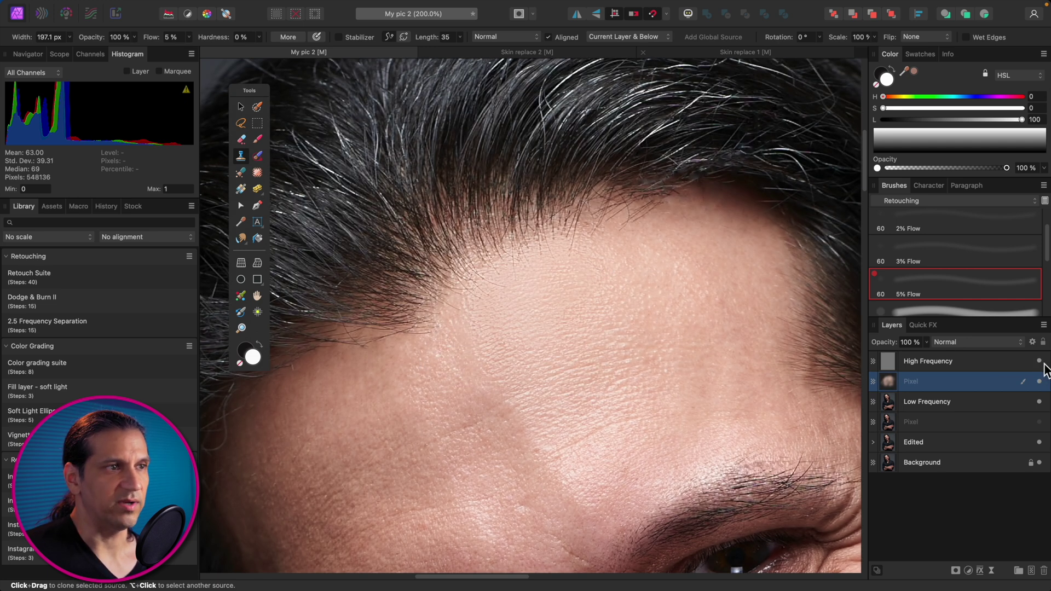
pyautogui.press('super+minus')
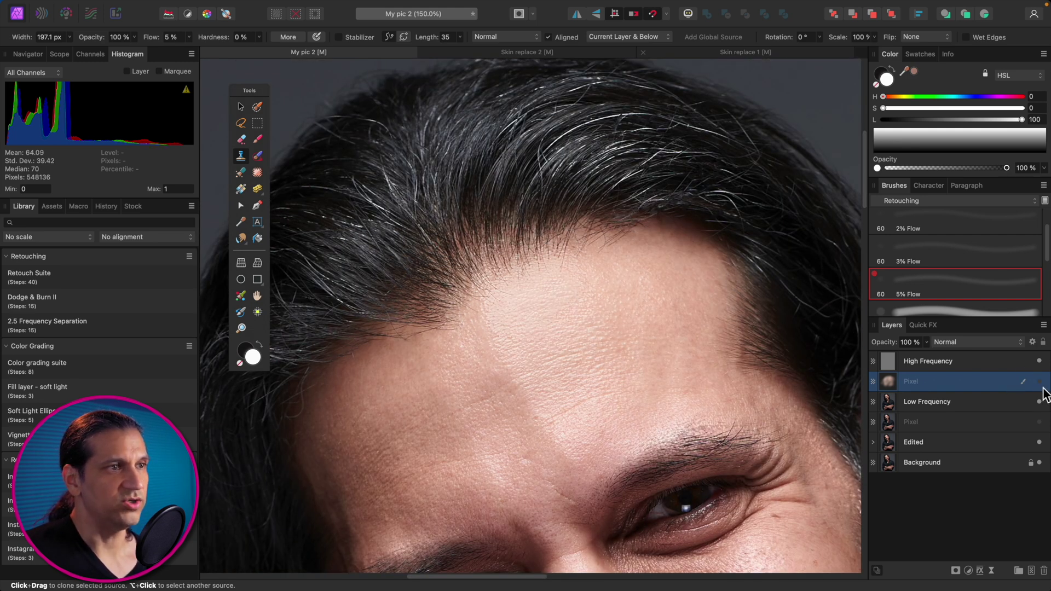
pyautogui.press('super+0')
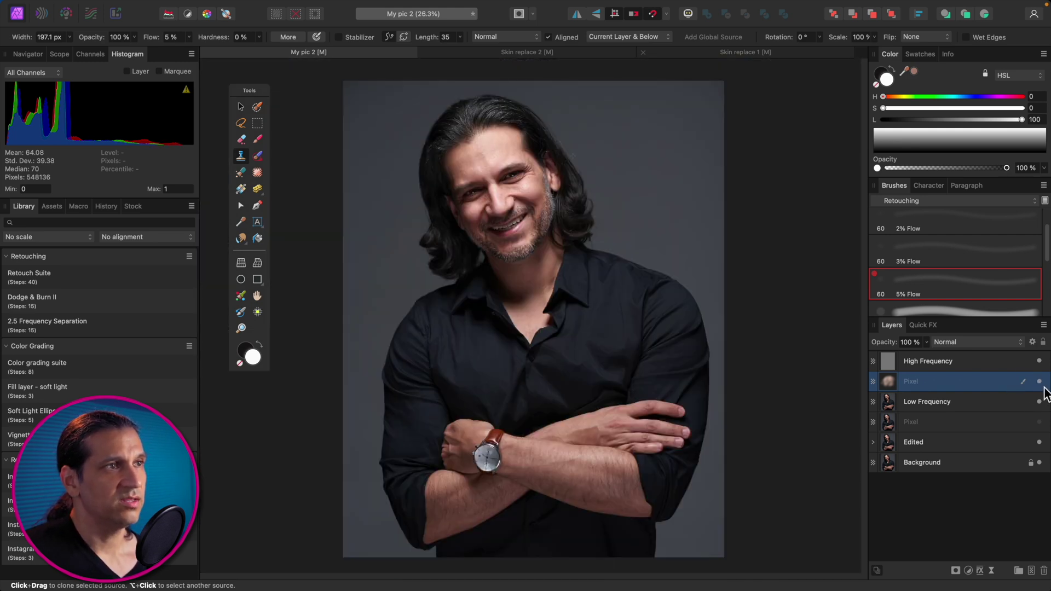
pyautogui.press('super+plus')
pyautogui.press('super+plus')
pyautogui.moveTo(615, 110); pyautogui.dragTo(702, 443)
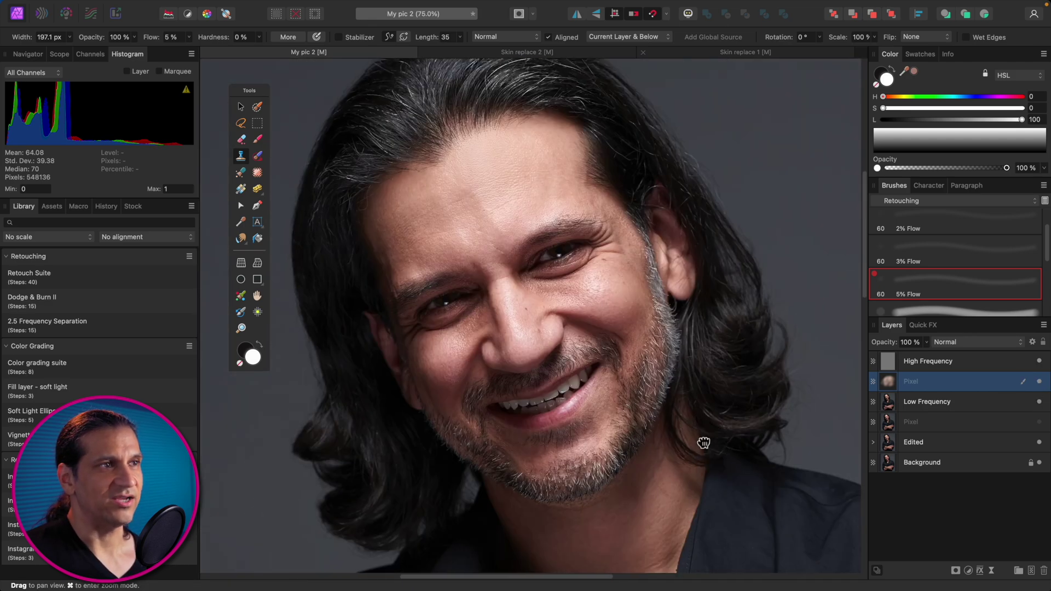
pyautogui.moveTo(698, 279); pyautogui.dragTo(723, 389)
pyautogui.scroll(10, 722, 389)
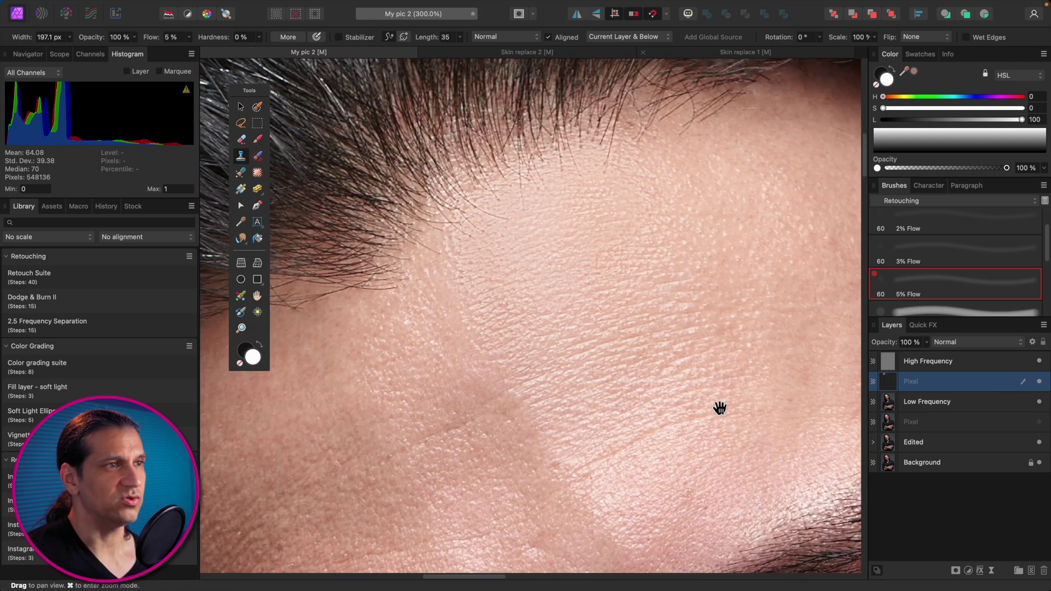
pyautogui.click(1041, 381)
pyautogui.click(1042, 383)
pyautogui.click(1042, 383)
pyautogui.click(1042, 383)
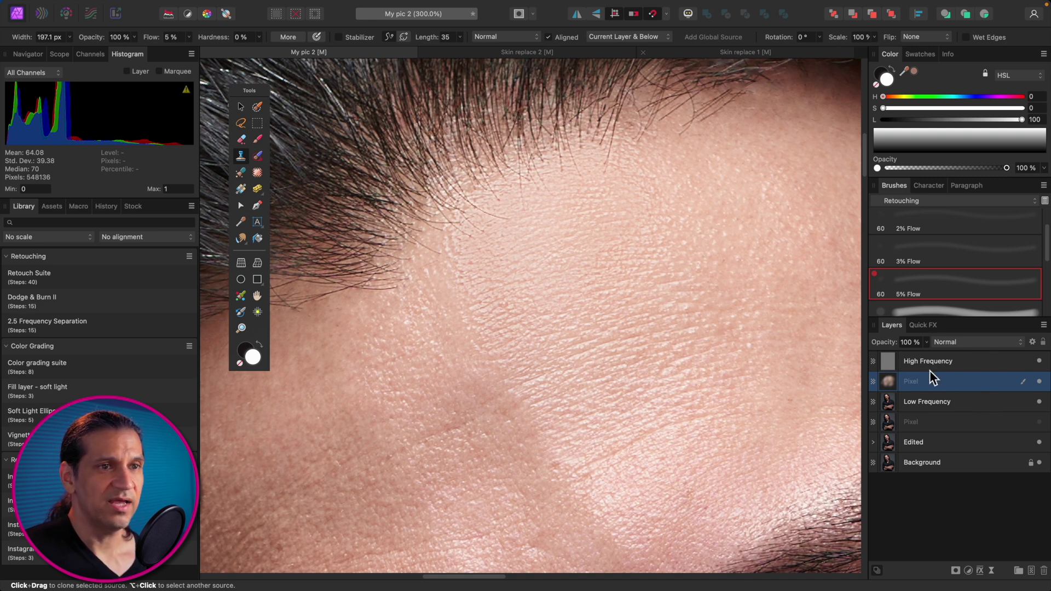
# Set up the Erase Brush with the 2% Flow preset and enlarge it to 183.5 px
pyautogui.press('e')
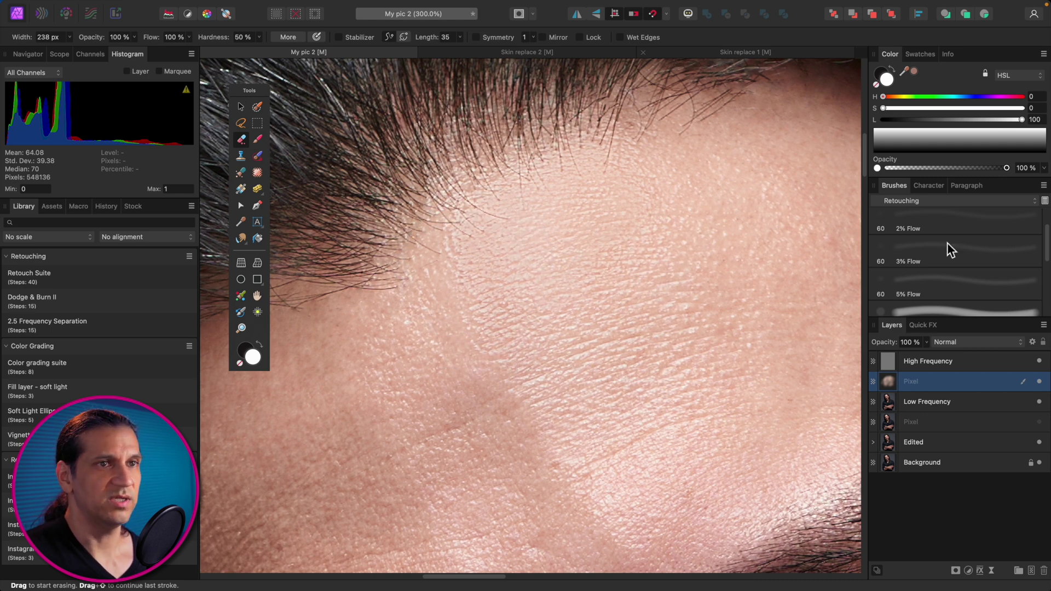
pyautogui.scroll(1, 1009, 262)
pyautogui.click(933, 240)
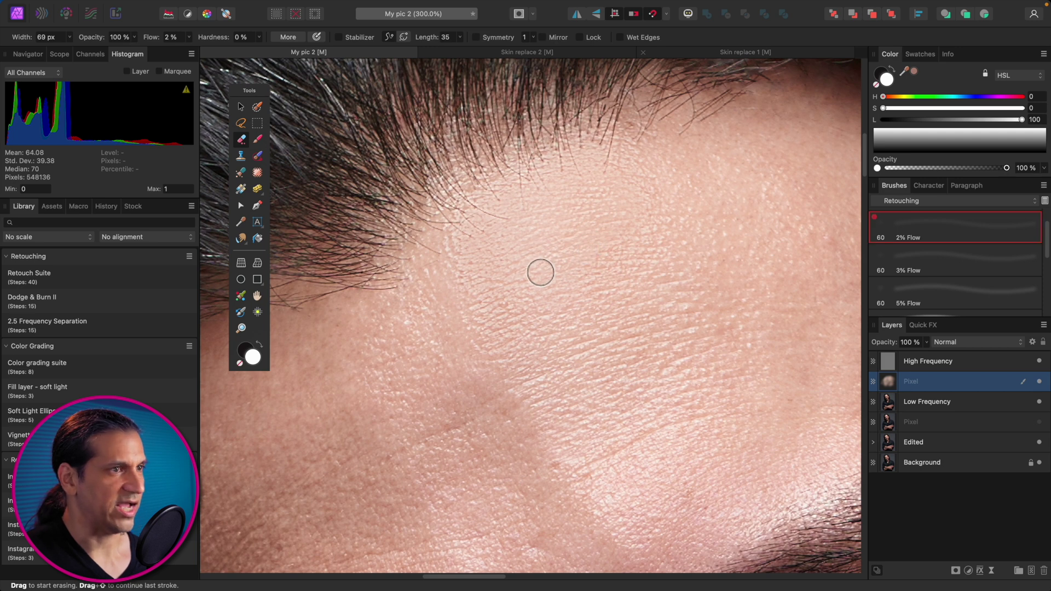
pyautogui.press(']')
pyautogui.press(']')
pyautogui.press(']')
pyautogui.press(']')
pyautogui.press(']')
pyautogui.press(']')
pyautogui.press(']')
pyautogui.press(']')
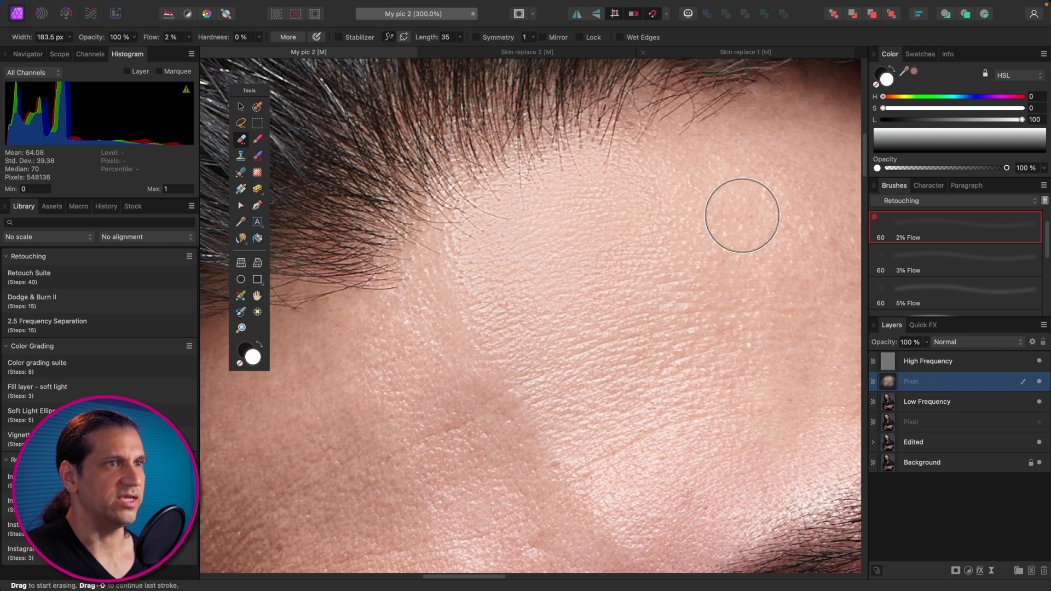
# Lower the opacity of the cloned pixel layer to about 75%
pyautogui.press('super+minus')
pyautogui.press('super+minus')
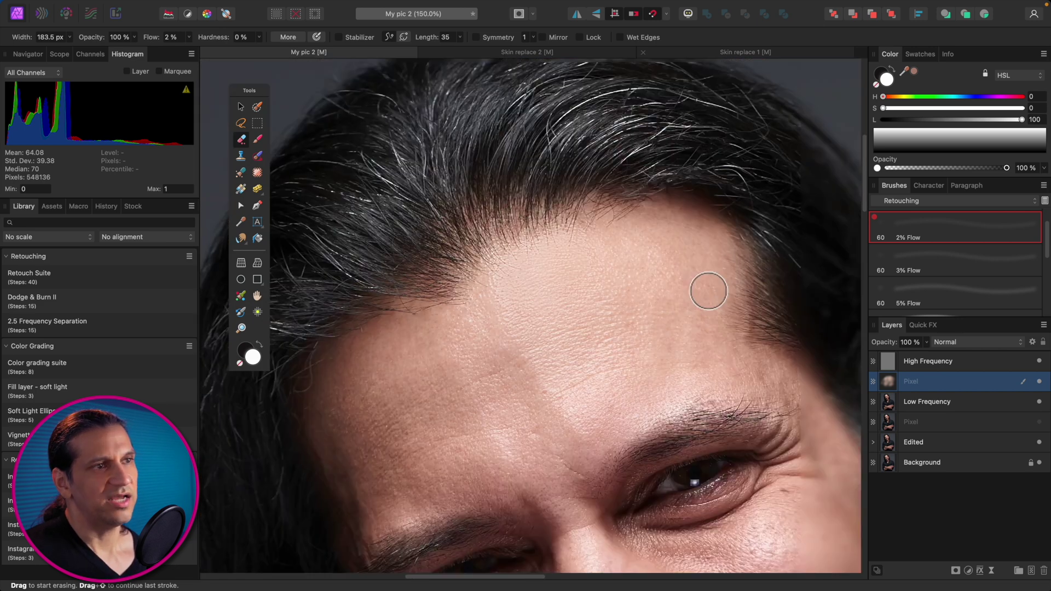
pyautogui.click(929, 344)
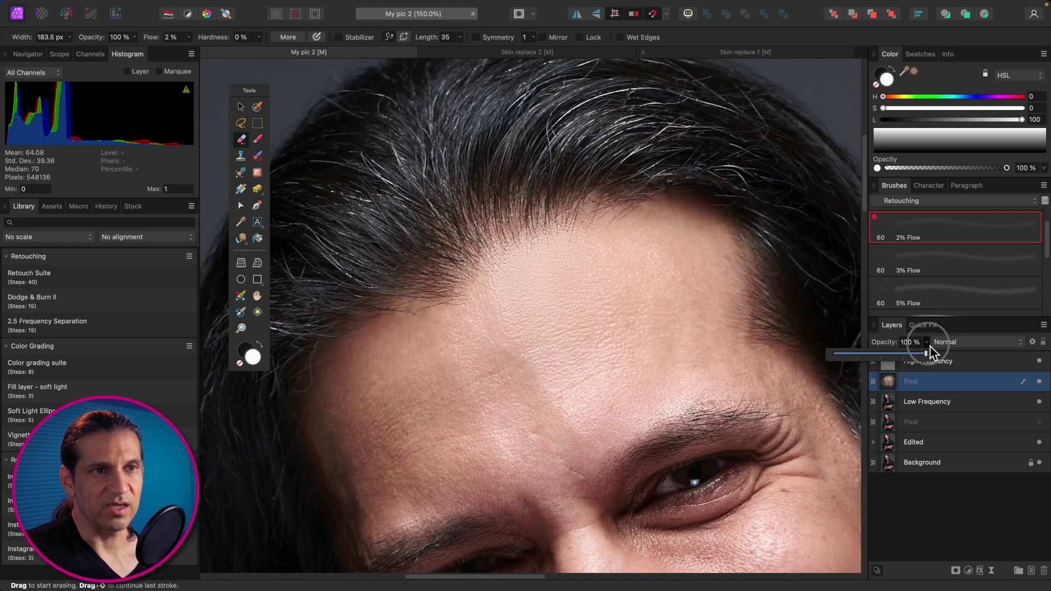
pyautogui.moveTo(926, 354); pyautogui.dragTo(906, 392)
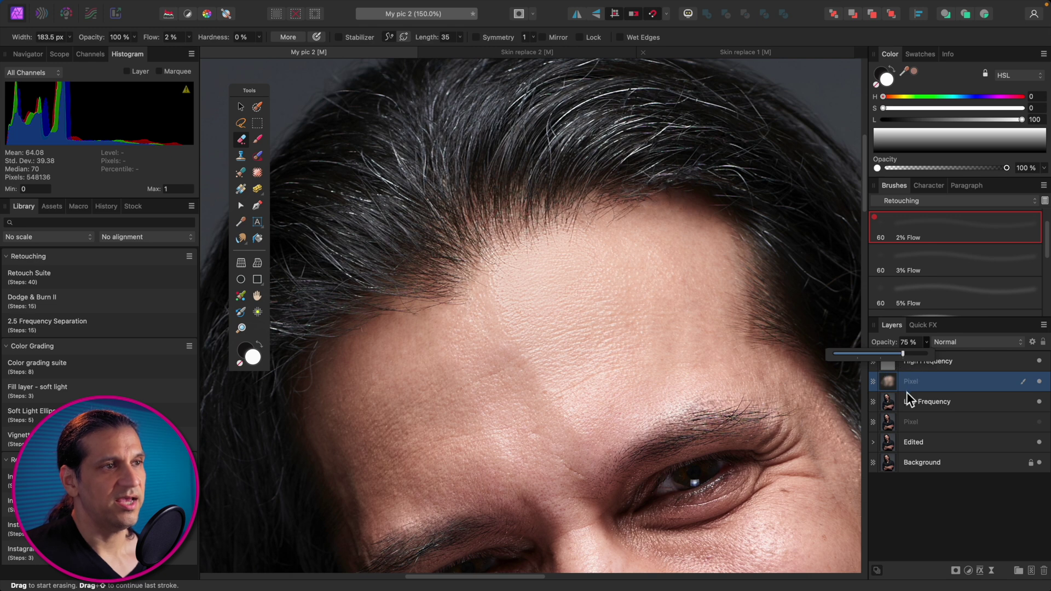
pyautogui.scroll(2, 620, 324)
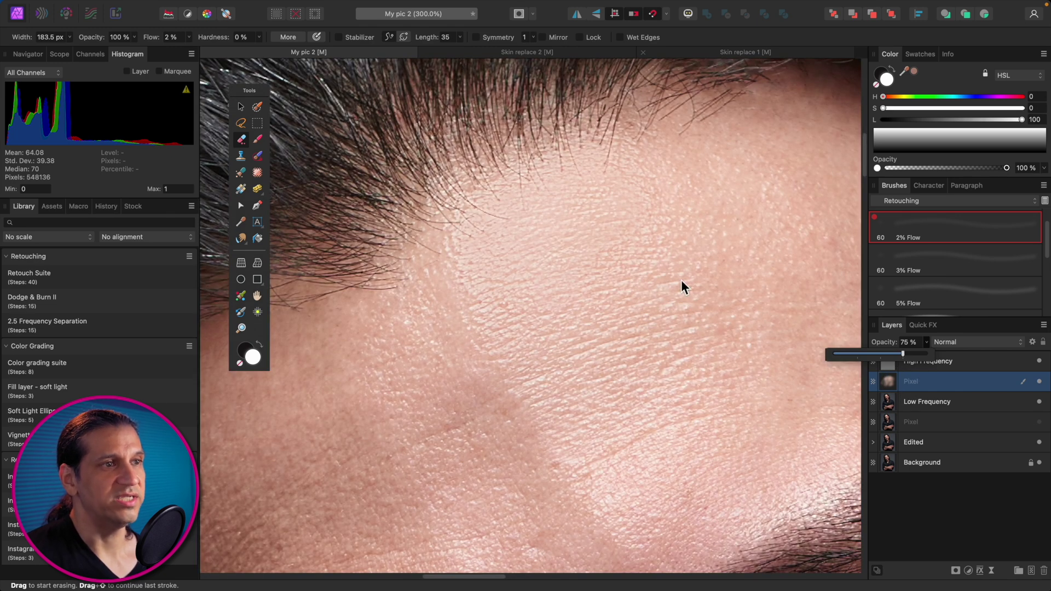
# Select the High Frequency layer and set the Clone Brush to sample from Current Layer
pyautogui.click(996, 359)
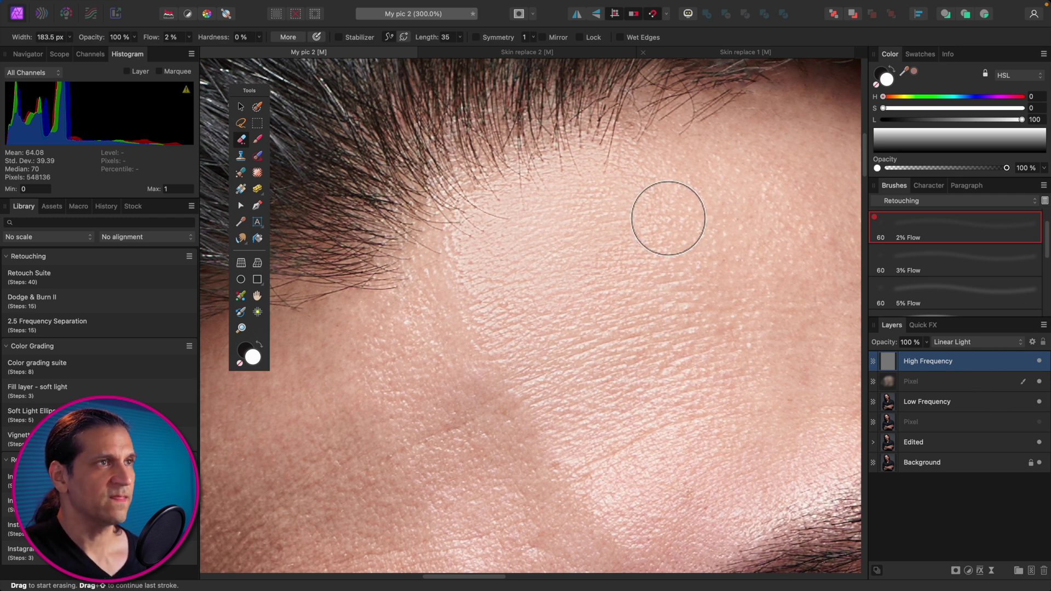
pyautogui.click(241, 155)
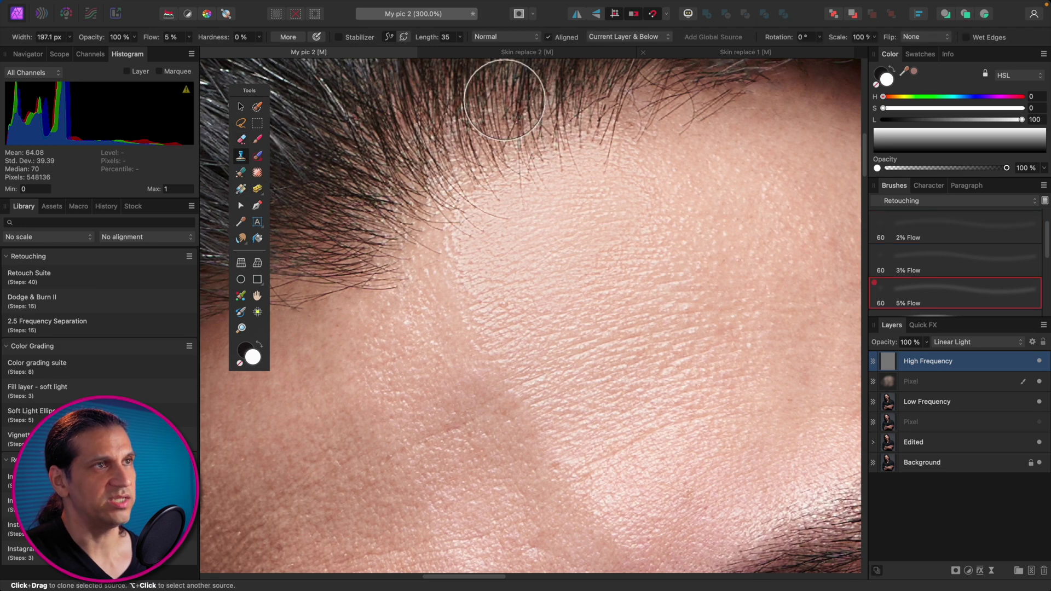
pyautogui.click(660, 37)
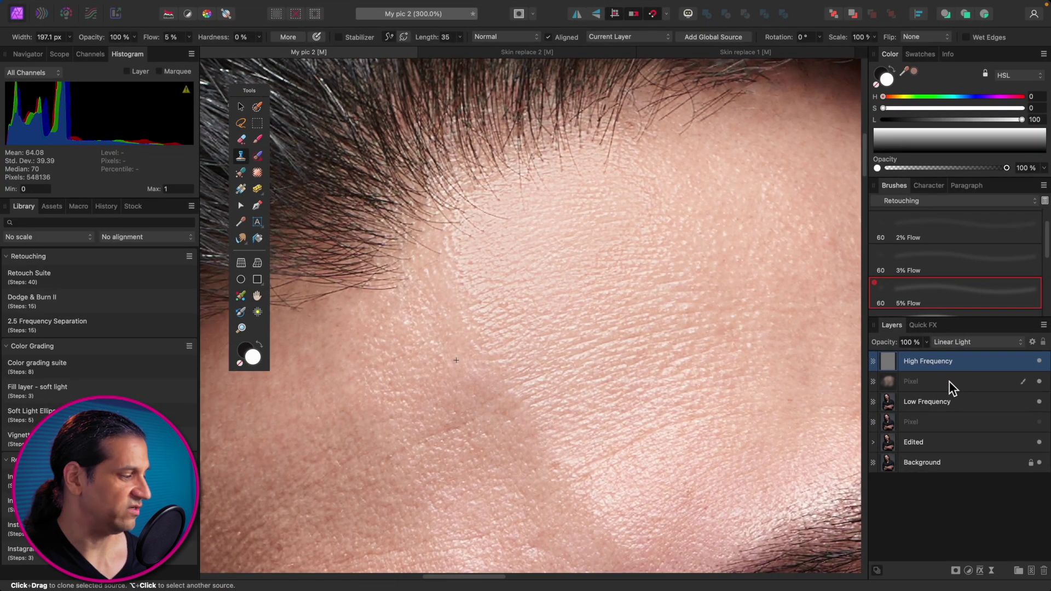
# Clone sampled forehead texture over the skin below the hairline on the High Frequency layer, using the FS Brush at 183.5 px
pyautogui.keyDown('alt'); pyautogui.click(617, 383); pyautogui.keyUp('alt')
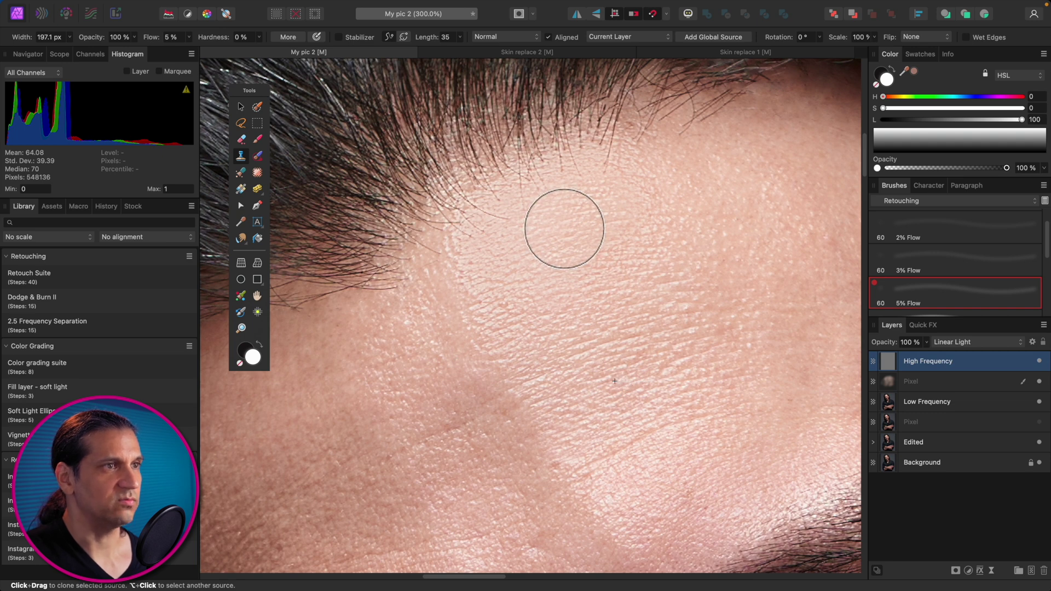
pyautogui.scroll(-4, 1040, 268)
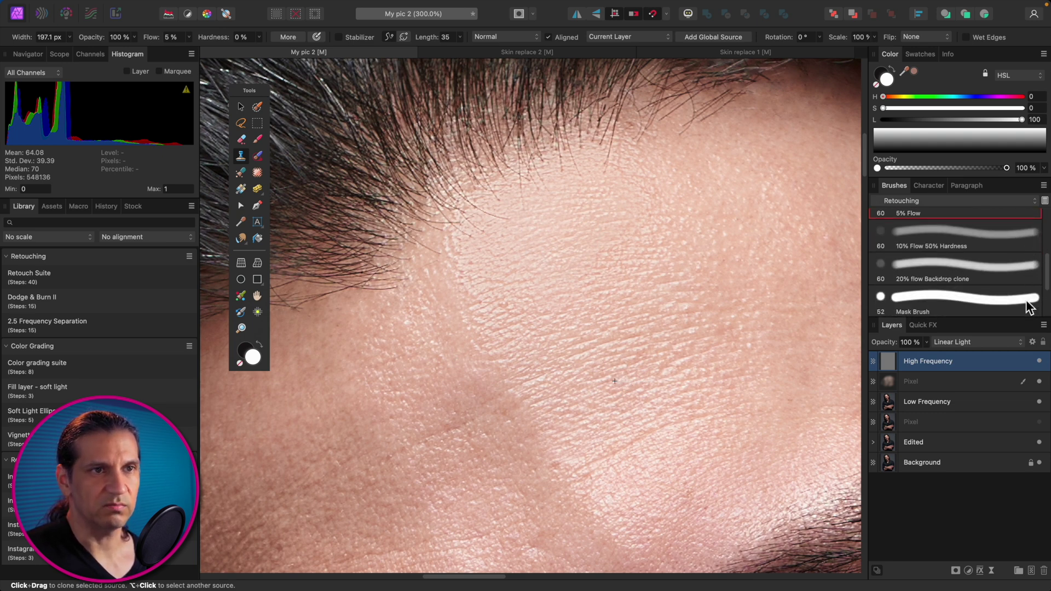
pyautogui.scroll(-1, 1029, 307)
pyautogui.click(1018, 298)
pyautogui.press(']')
pyautogui.press(']')
pyautogui.press(']')
pyautogui.moveTo(553, 239)
pyautogui.mouseDown()
pyautogui.moveTo(544, 216)
pyautogui.moveTo(564, 200)
pyautogui.moveTo(580, 219)
pyautogui.moveTo(549, 261)
pyautogui.moveTo(508, 240)
pyautogui.moveTo(564, 266)
pyautogui.moveTo(554, 282)
pyautogui.moveTo(575, 277)
pyautogui.moveTo(611, 232)
pyautogui.moveTo(585, 172)
pyautogui.moveTo(575, 193)
pyautogui.moveTo(488, 229)
pyautogui.moveTo(490, 287)
pyautogui.moveTo(514, 318)
pyautogui.mouseUp()
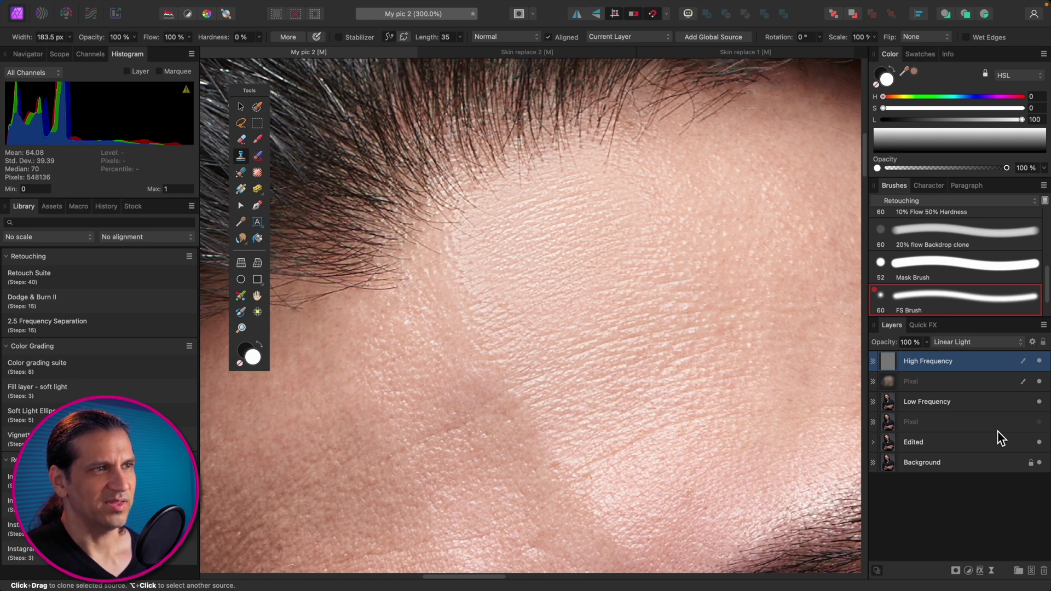
# Add a pixel layer above High Frequency and set its blend mode to Linear Light
pyautogui.hotkey('alt', '[')
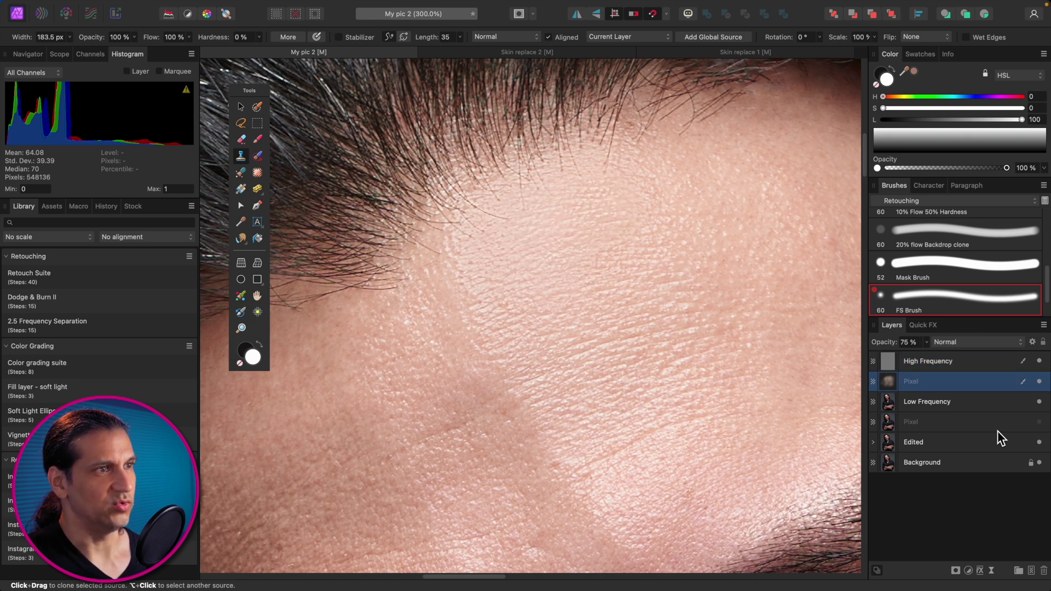
pyautogui.click(985, 362)
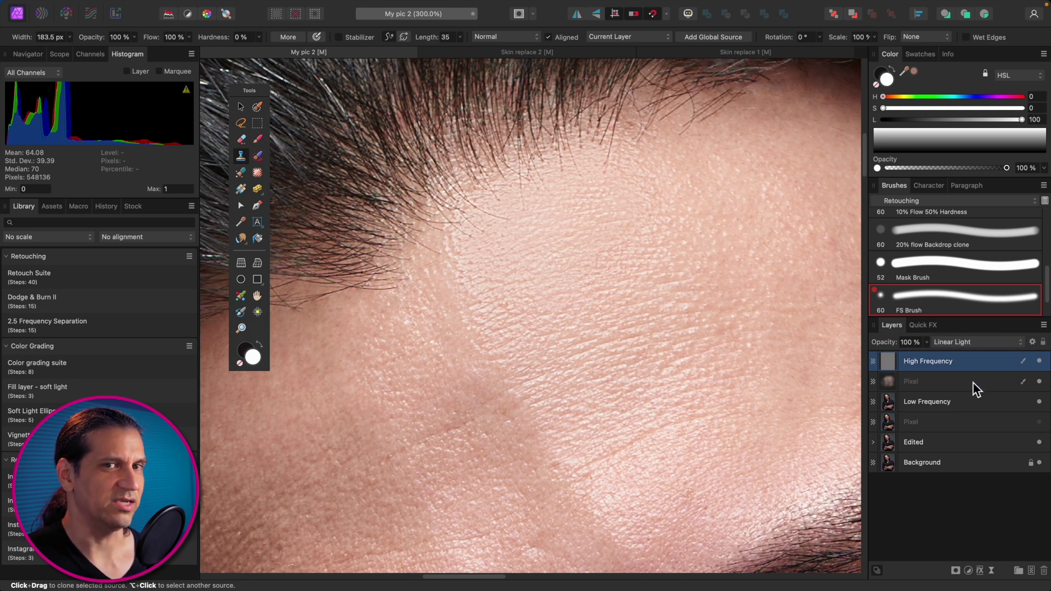
pyautogui.press('super+shift+n')
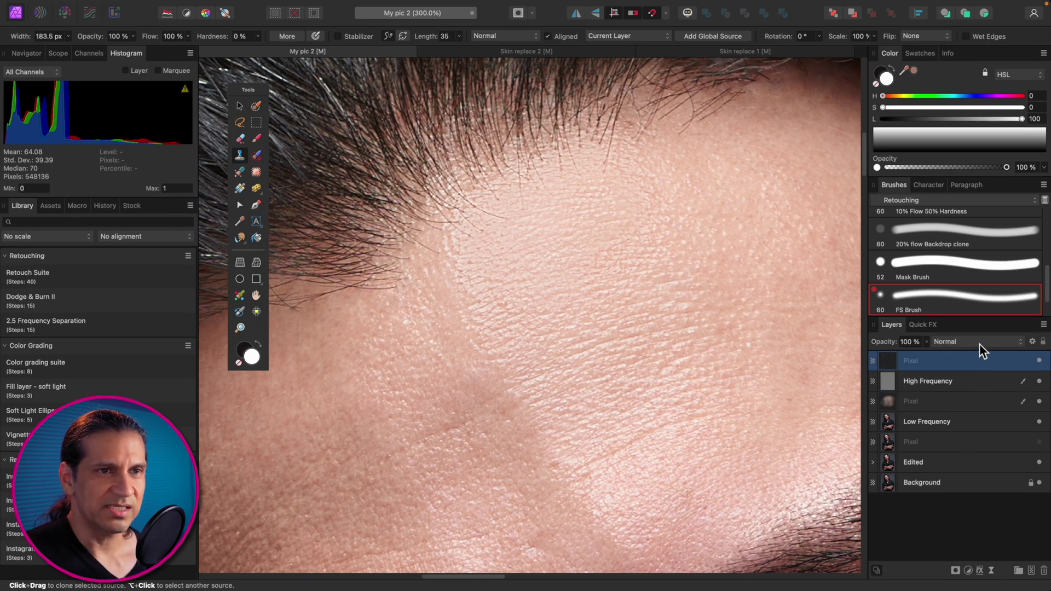
pyautogui.click(980, 343)
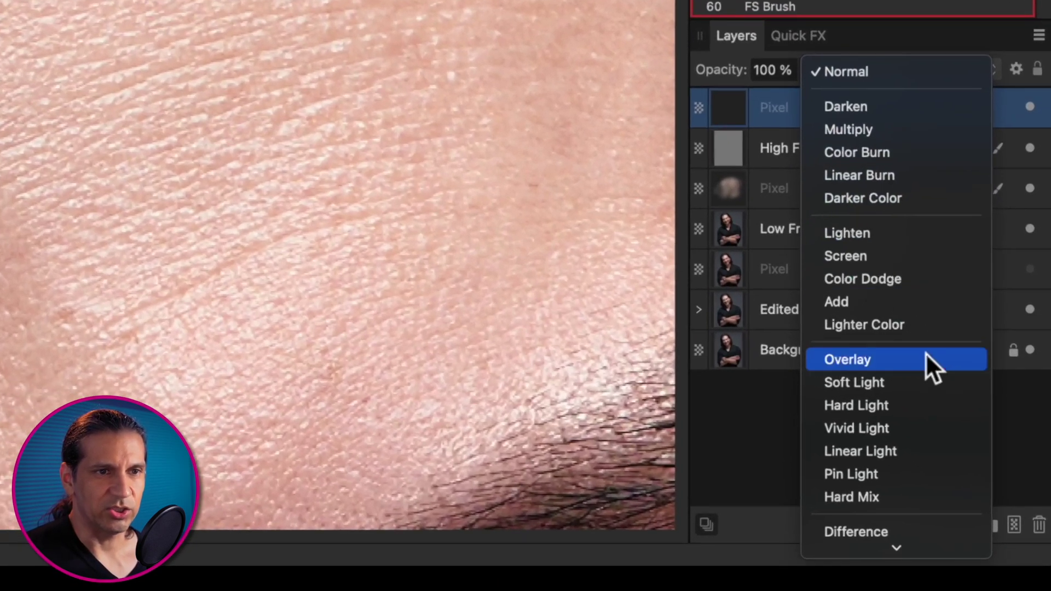
pyautogui.click(921, 455)
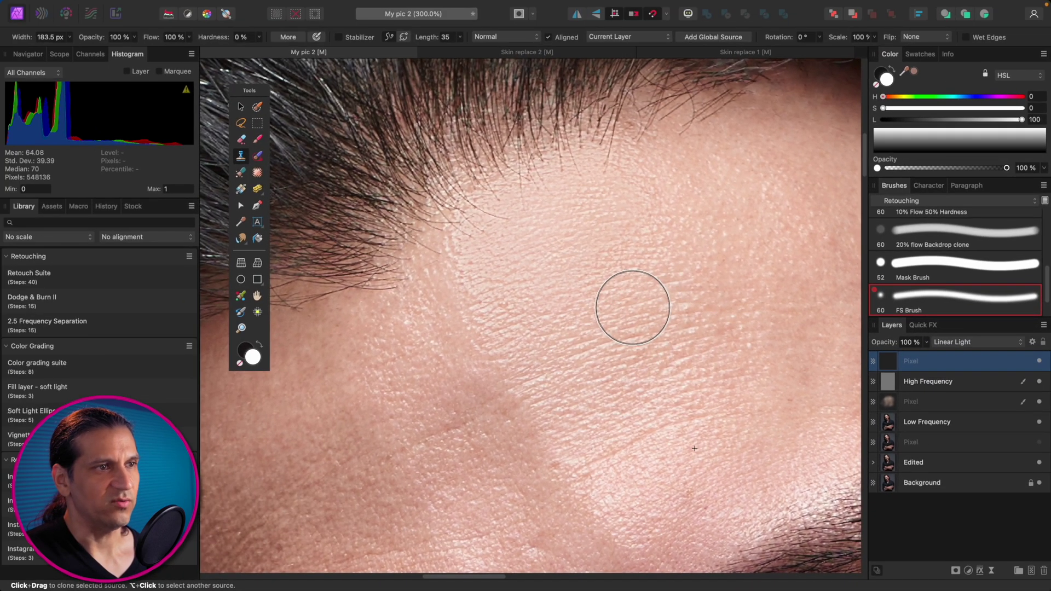
# Set the clone source to Current Layer & Below and hide all layers beneath High Frequency
pyautogui.click(635, 38)
pyautogui.click(638, 51)
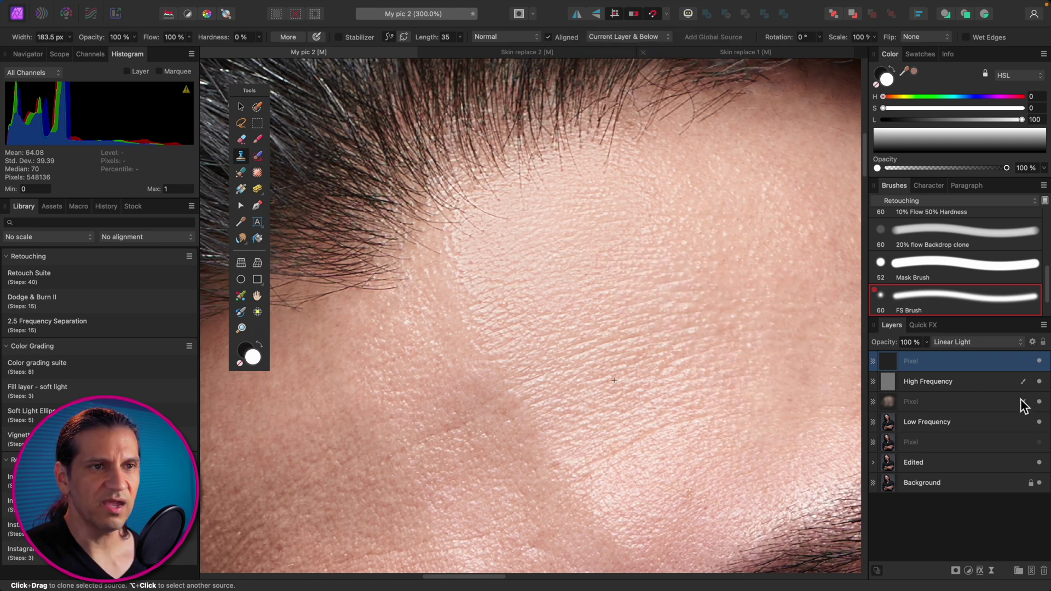
pyautogui.click(1039, 422)
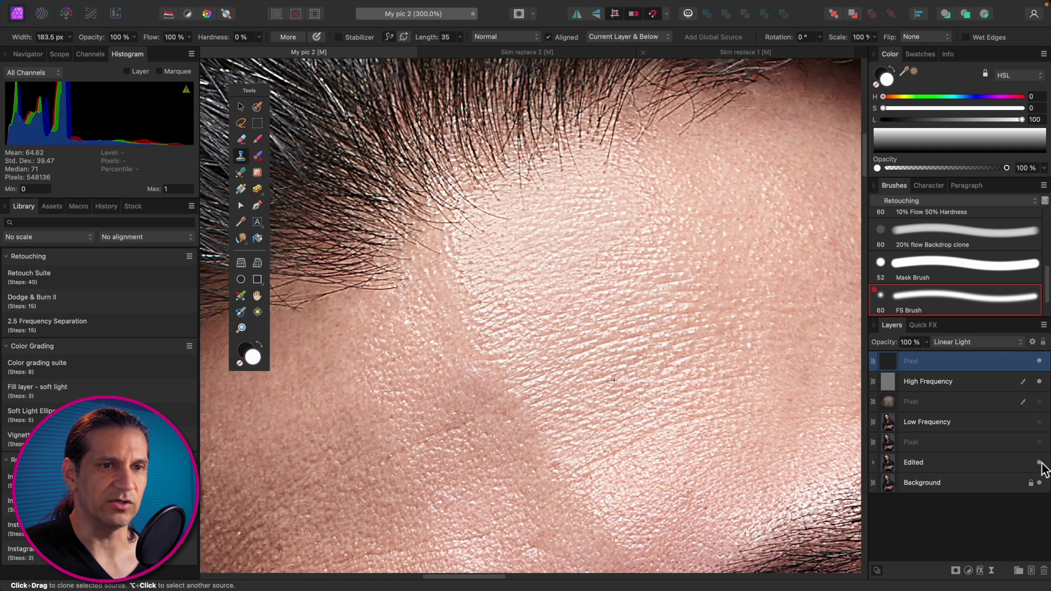
pyautogui.click(1039, 463)
pyautogui.click(1039, 483)
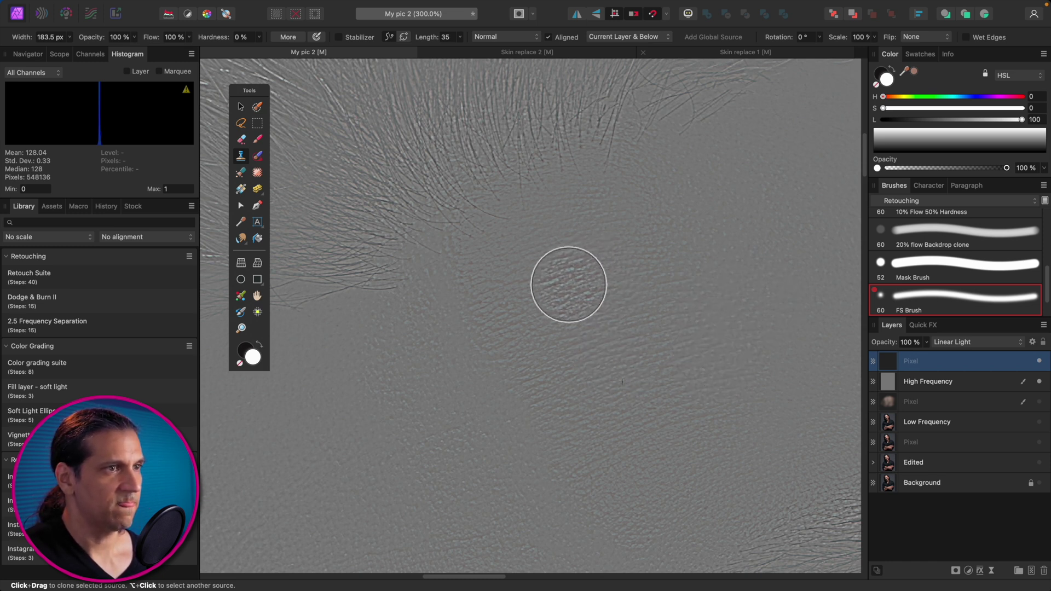
# Clone skin texture below the hairline onto the Linear Light layer, switching from the FS Brush to 5% Flow enlarged to 138.8 px
pyautogui.moveTo(556, 277)
pyautogui.mouseDown()
pyautogui.moveTo(603, 214)
pyautogui.moveTo(586, 181)
pyautogui.moveTo(629, 229)
pyautogui.moveTo(549, 218)
pyautogui.moveTo(528, 194)
pyautogui.mouseUp()
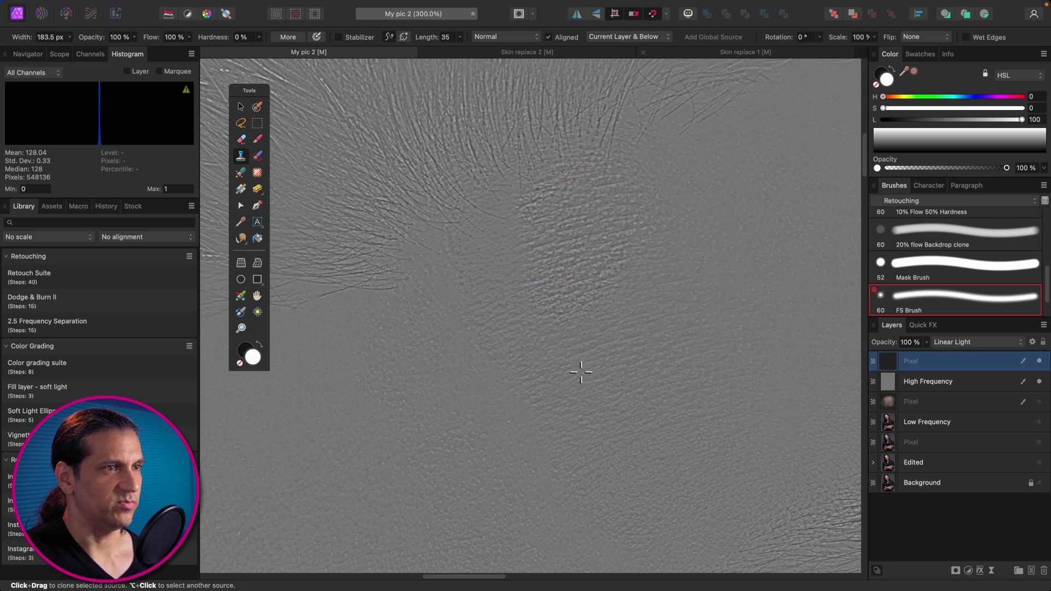
pyautogui.moveTo(509, 246); pyautogui.dragTo(509, 207)
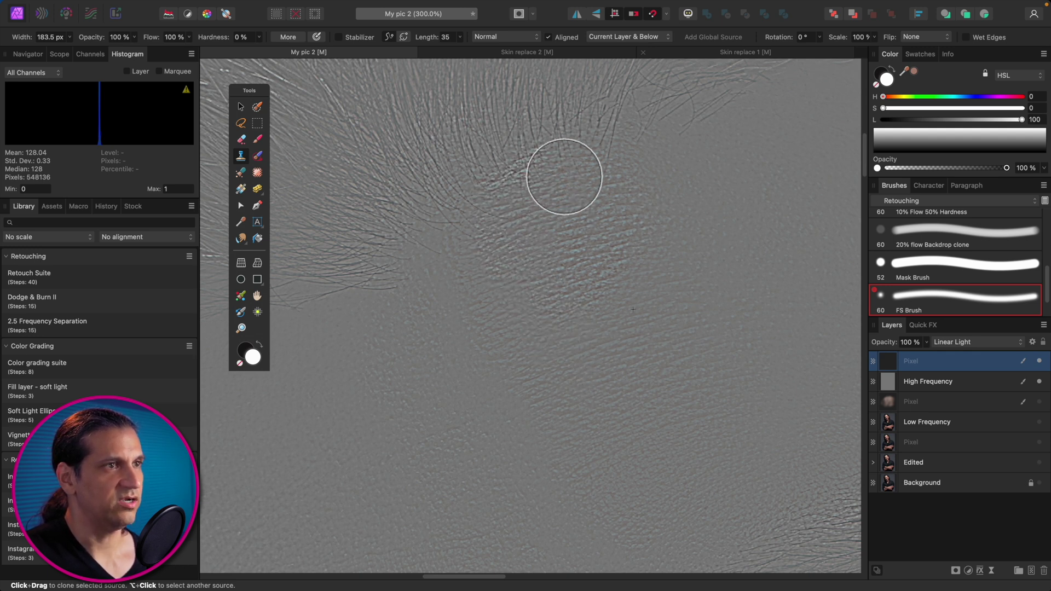
pyautogui.moveTo(1047, 285); pyautogui.dragTo(1041, 242)
pyautogui.click(1013, 263)
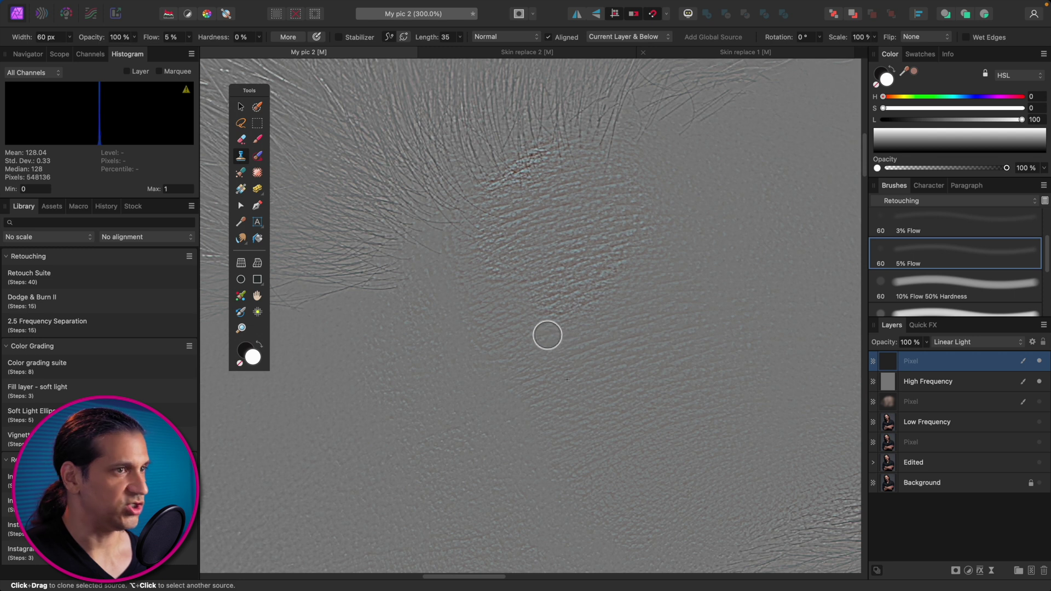
pyautogui.press(']')
pyautogui.press(']')
pyautogui.press(']')
pyautogui.press(']')
pyautogui.press(']')
pyautogui.press(']')
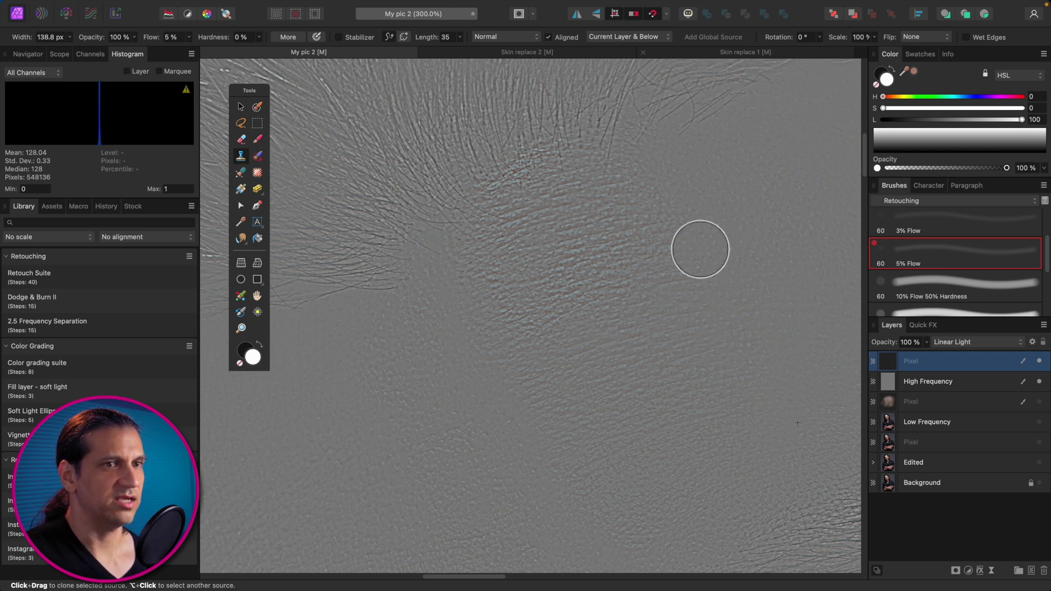
# Show the hidden retouching layers again and toggle the Linear Light pixel layer to compare the forehead texture
pyautogui.click(1040, 403)
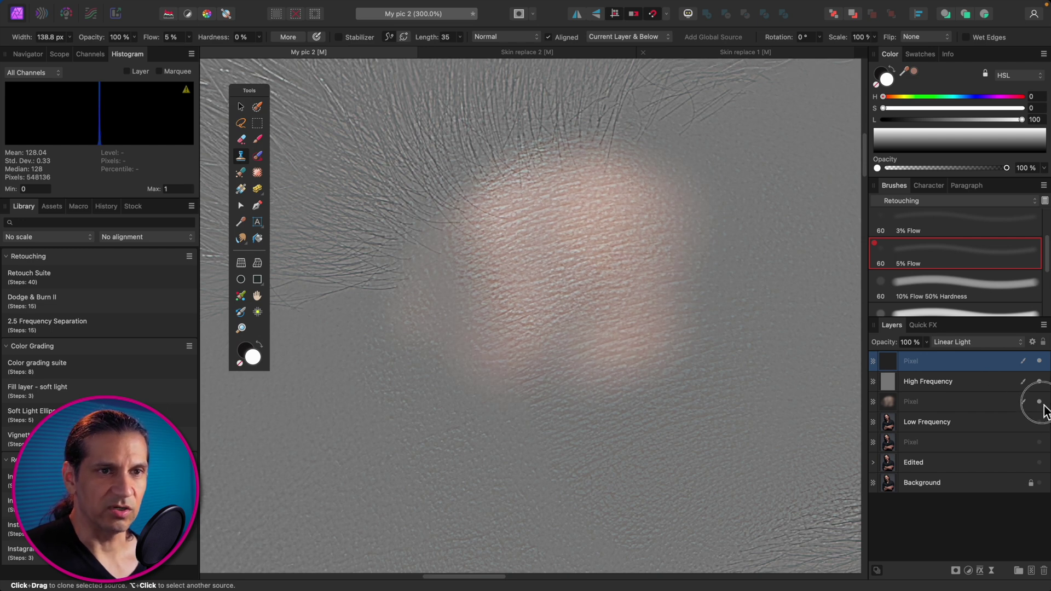
pyautogui.click(1040, 422)
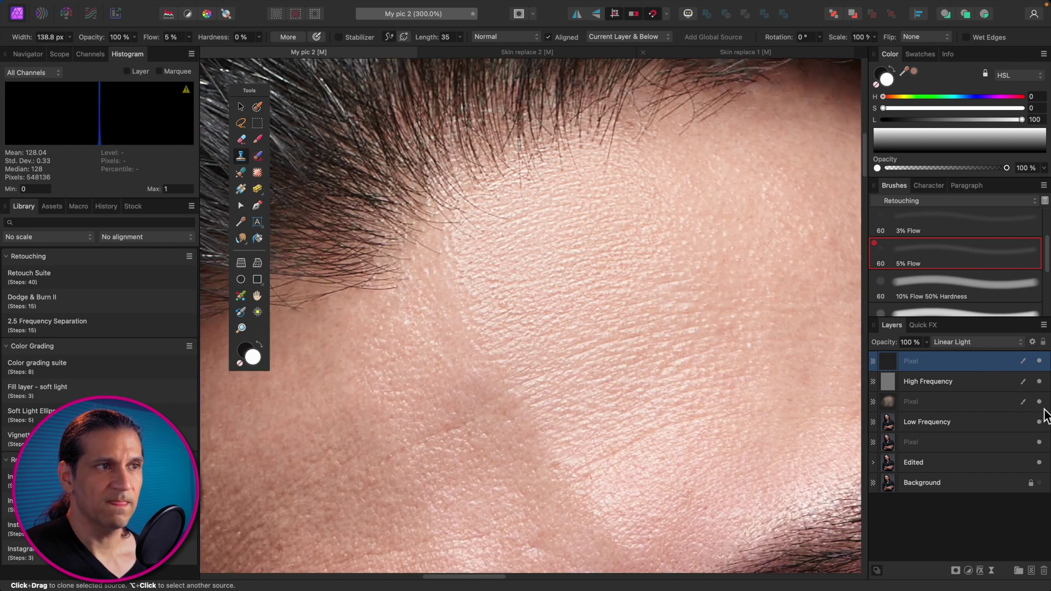
pyautogui.click(1040, 362)
pyautogui.click(1040, 362)
pyautogui.click(1040, 362)
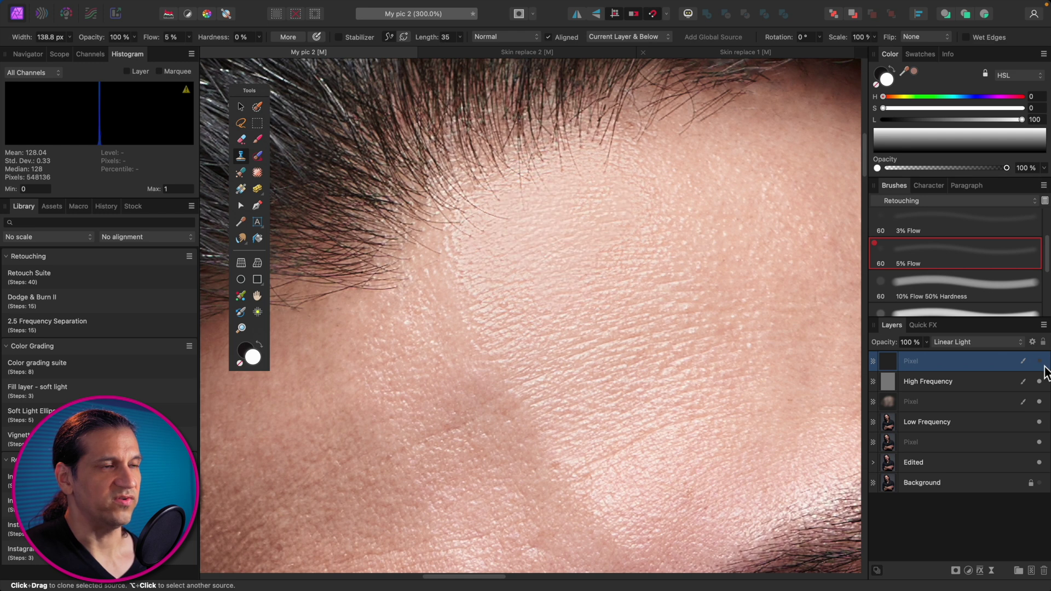
pyautogui.press('super+minus')
pyautogui.click(1040, 362)
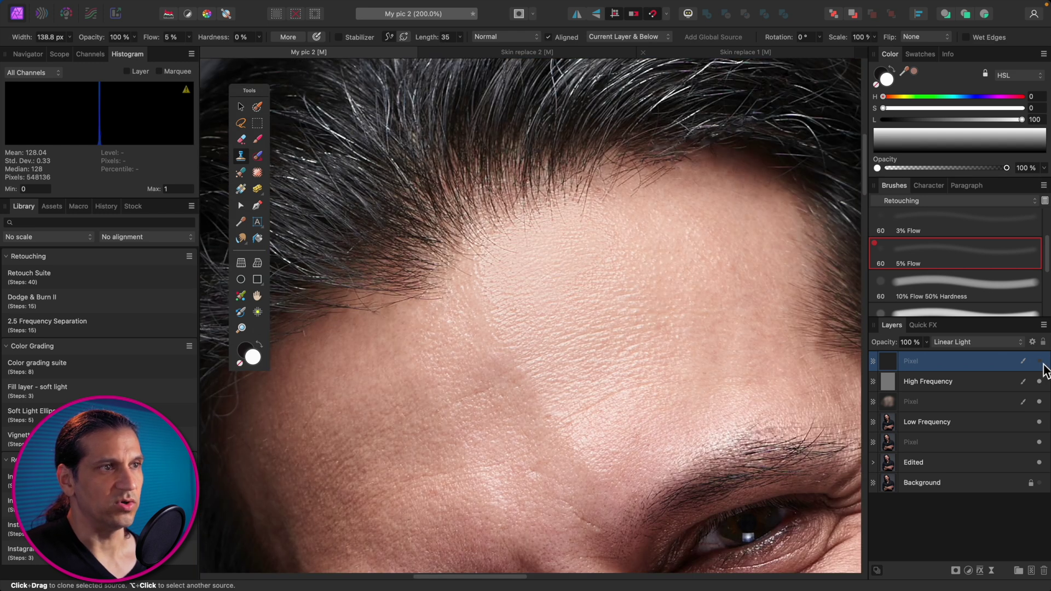
# Lower the opacity of the Linear Light pixel layer to 75%
pyautogui.moveTo(927, 343); pyautogui.dragTo(893, 365)
pyautogui.click(949, 405)
pyautogui.click(969, 368)
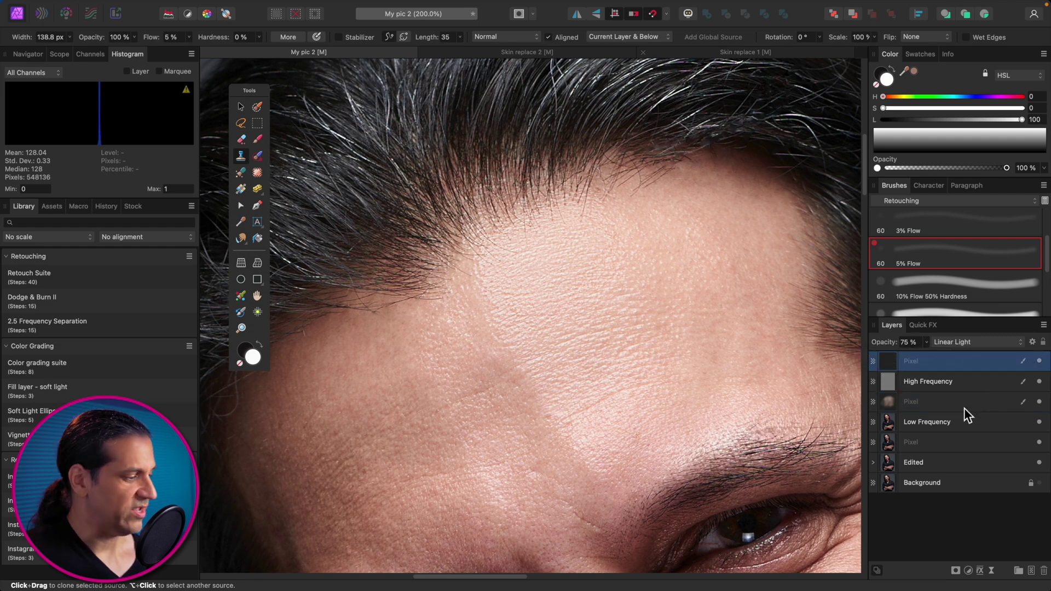
# Select the layers from the top pixel layer down to Low Frequency and toggle their visibility to compare the portrait before and after
pyautogui.press('super+0')
pyautogui.press('super+1')
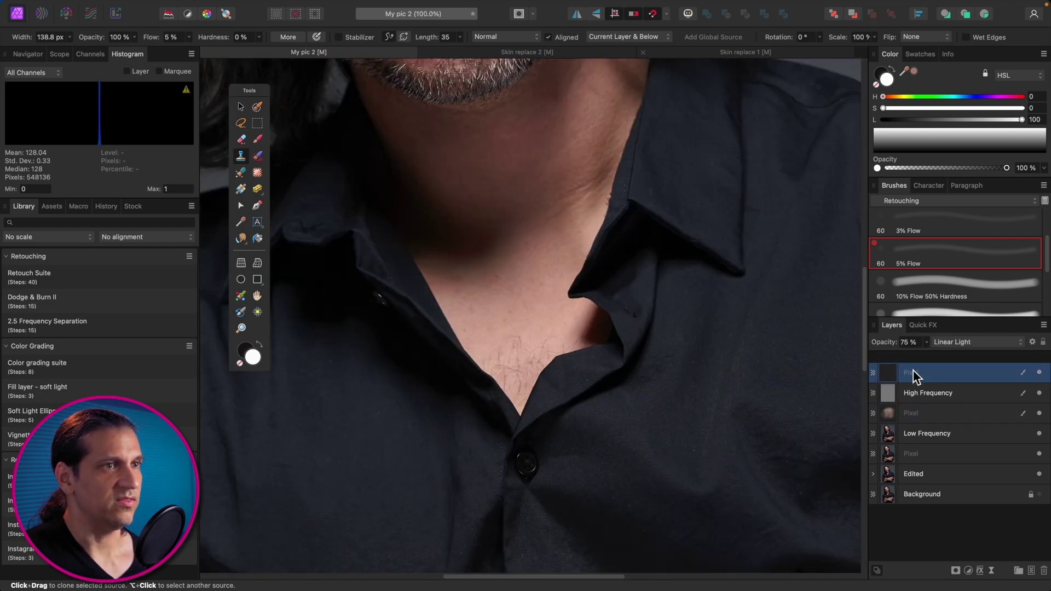
pyautogui.scroll(10, 676, 363)
pyautogui.hscroll(-5, 674, 360)
pyautogui.scroll(1, 681, 362)
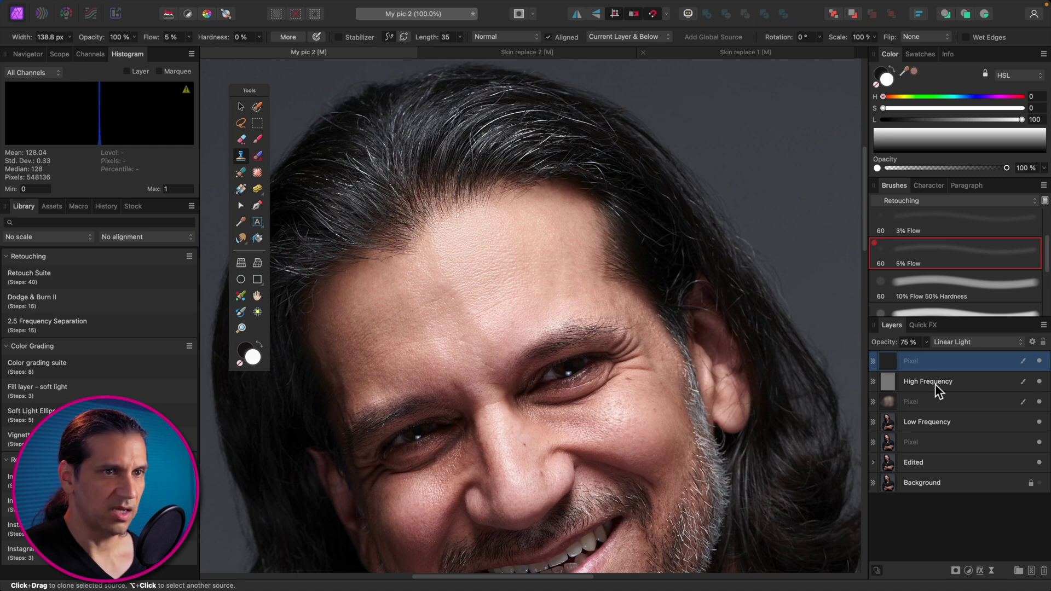
pyautogui.keyDown('shift'); pyautogui.click(974, 423); pyautogui.keyUp('shift')
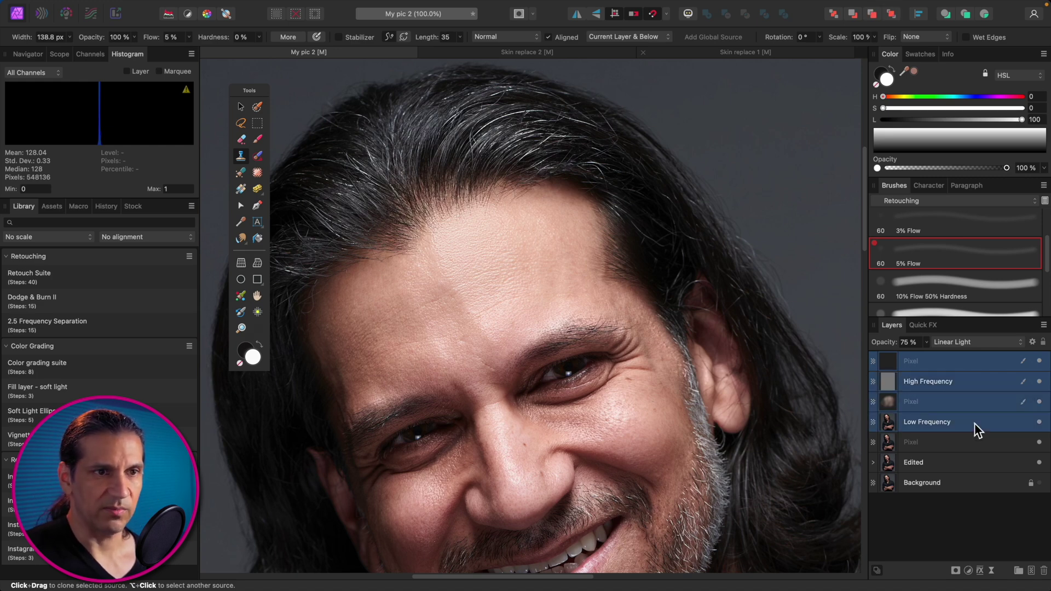
pyautogui.click(1039, 423)
pyautogui.click(1039, 423)
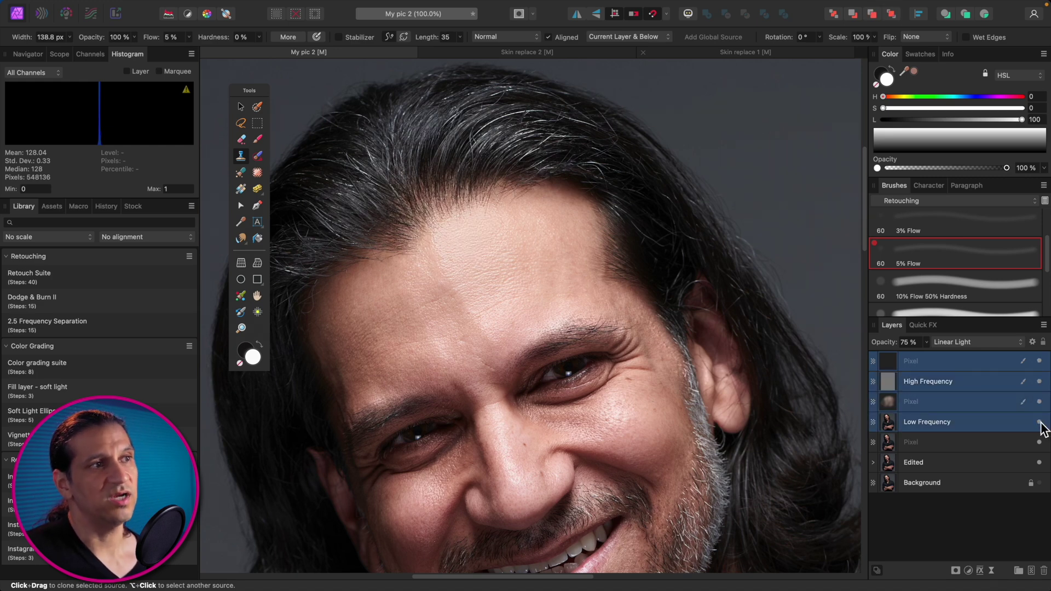
pyautogui.press('super+minus')
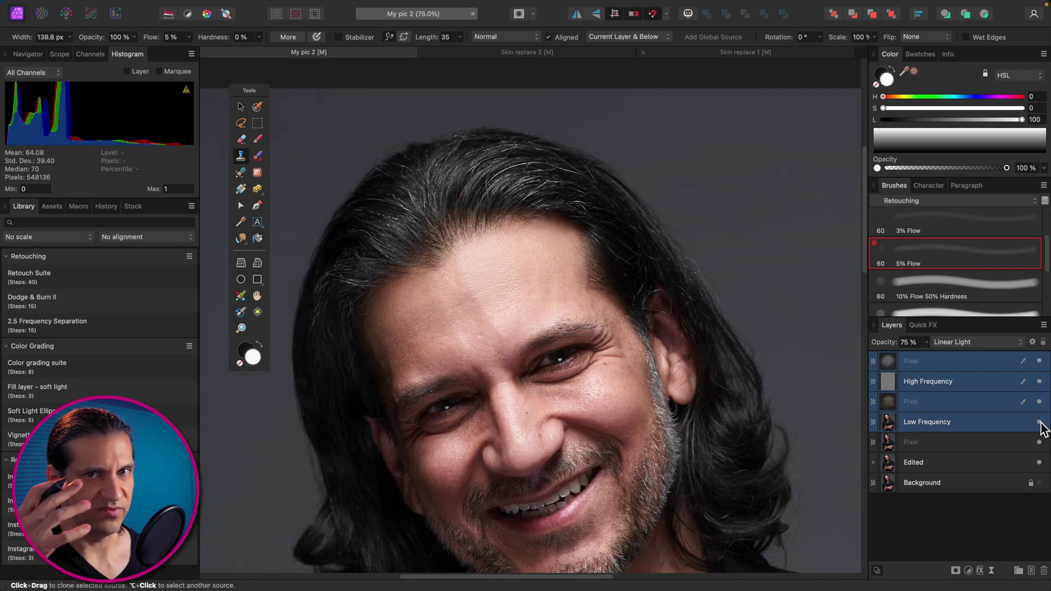
pyautogui.press('super+0')
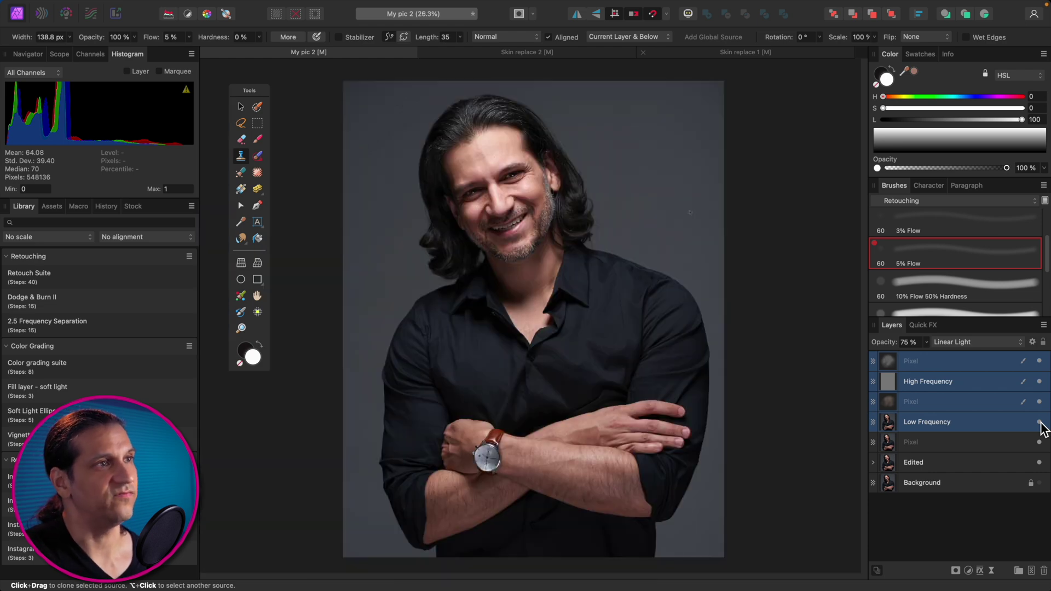
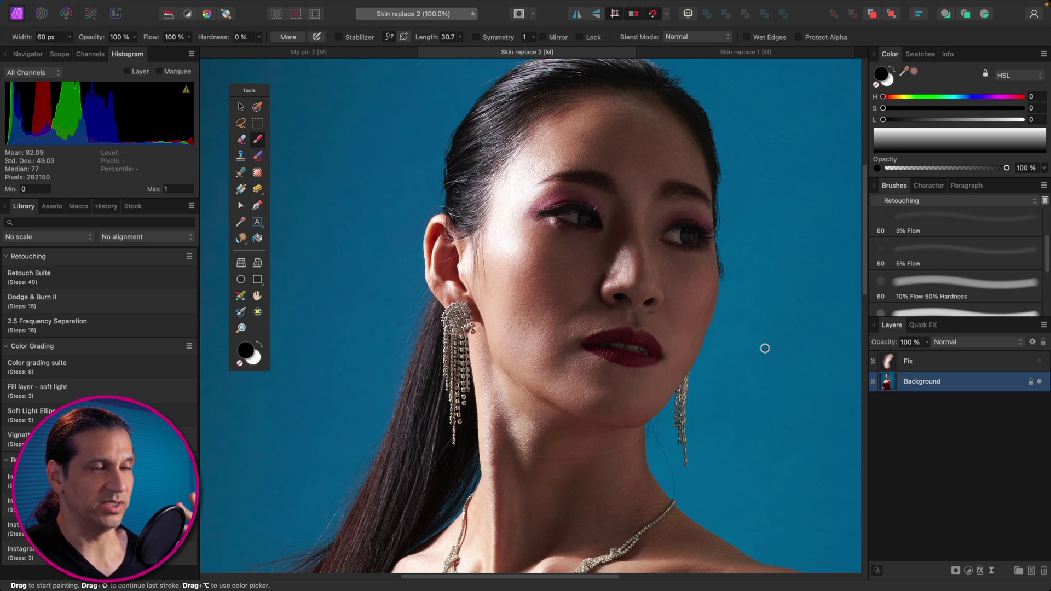
# Inspect the RGB values of the blown-out highlight beside the woman's eye using the Info readout
pyautogui.scroll(5, 764, 348)
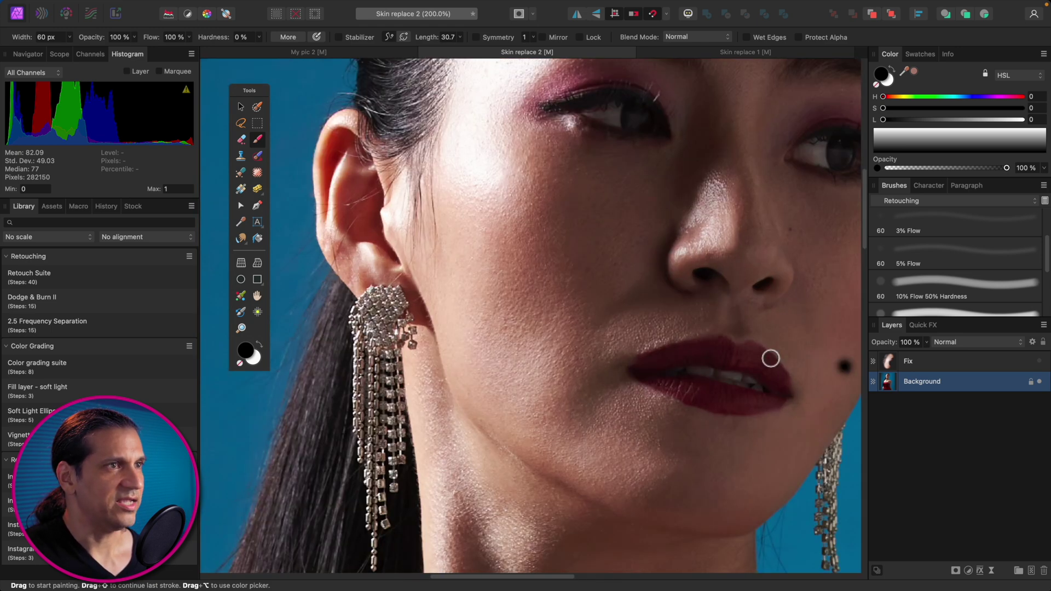
pyautogui.scroll(10, 766, 350)
pyautogui.scroll(3, 769, 353)
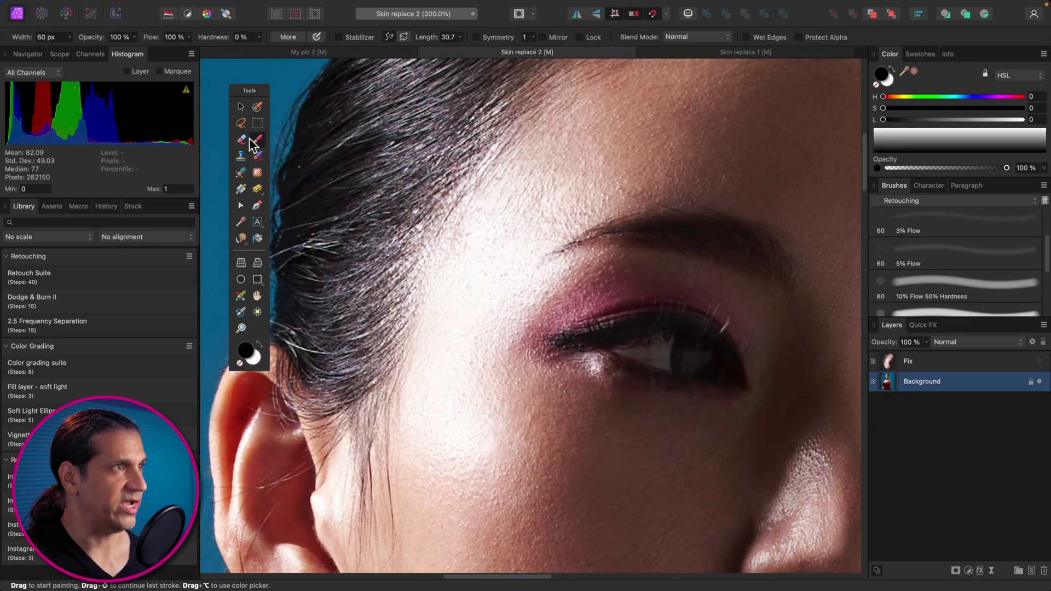
pyautogui.click(245, 108)
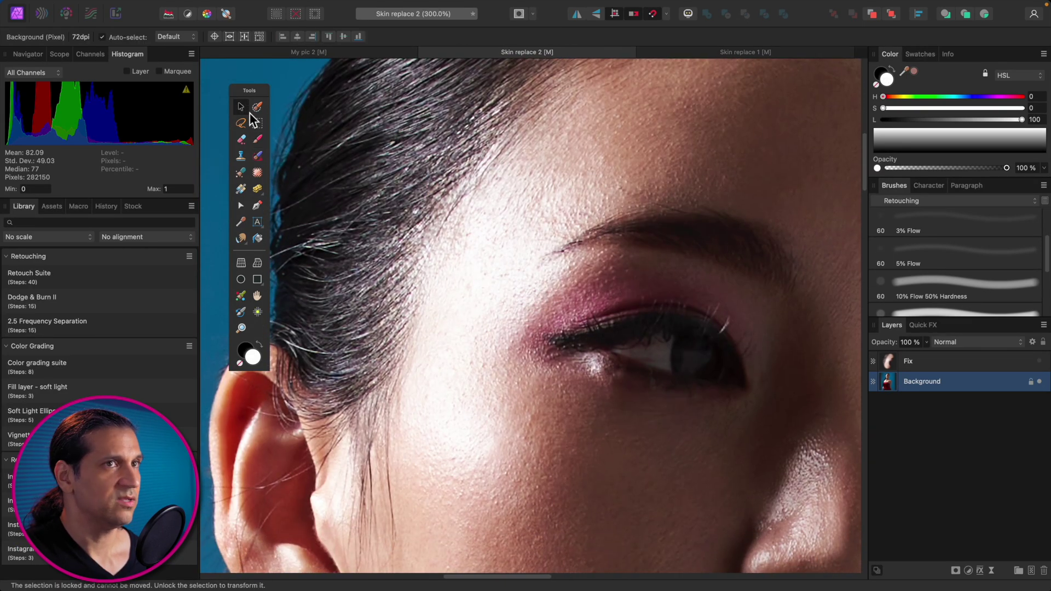
pyautogui.click(949, 54)
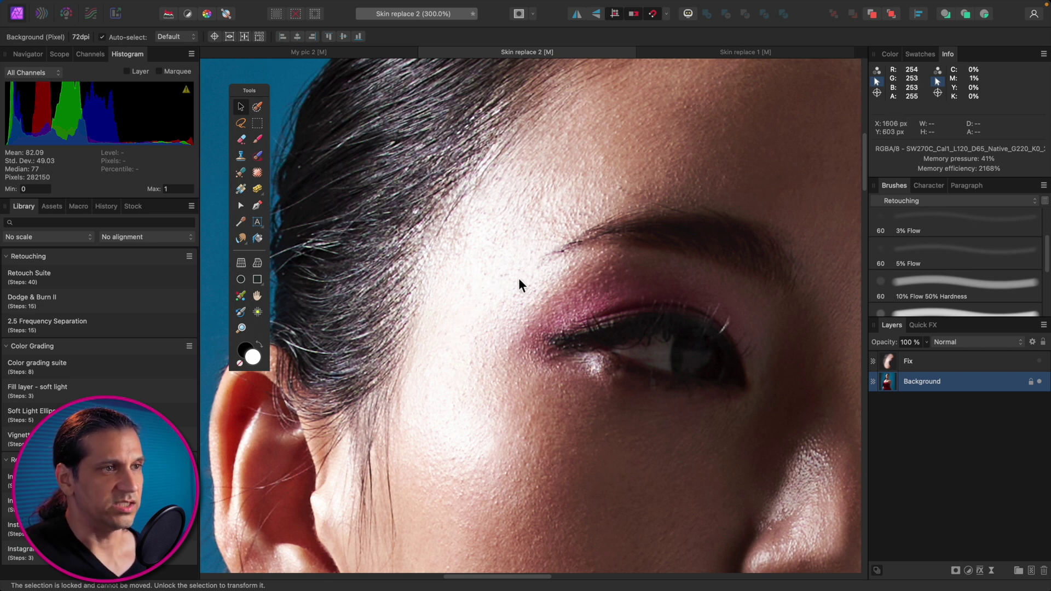
# Show the Fix layer, examine the repaired highlight at the temple and in the whole portrait, and hide the layer again
pyautogui.scroll(-2, 513, 275)
pyautogui.press('super+0')
pyautogui.press('super+equal')
pyautogui.press('super+equal')
pyautogui.scroll(6, 516, 274)
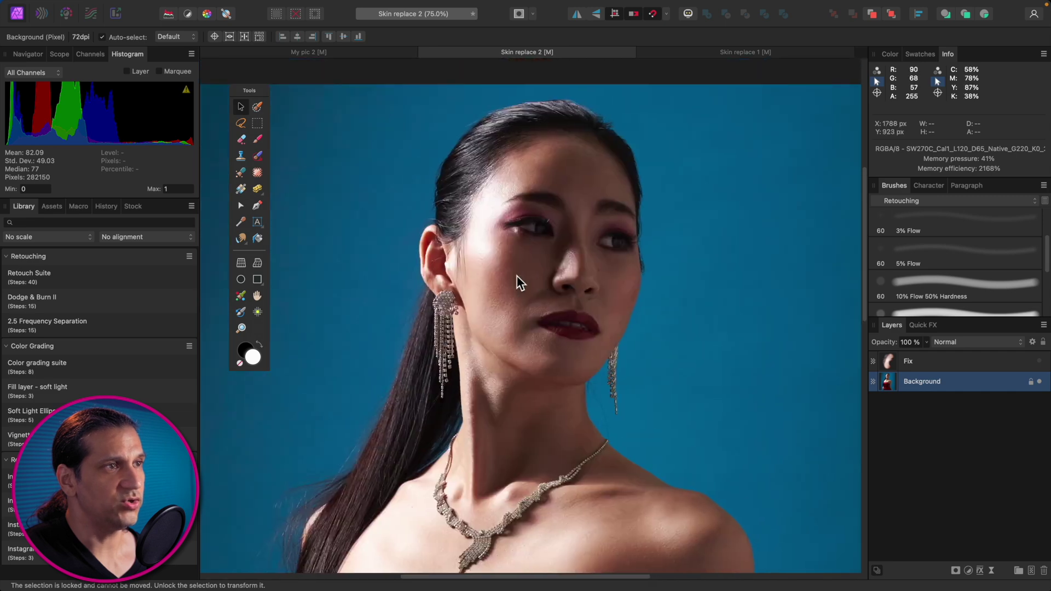
pyautogui.hscroll(-3, 517, 275)
pyautogui.click(1039, 361)
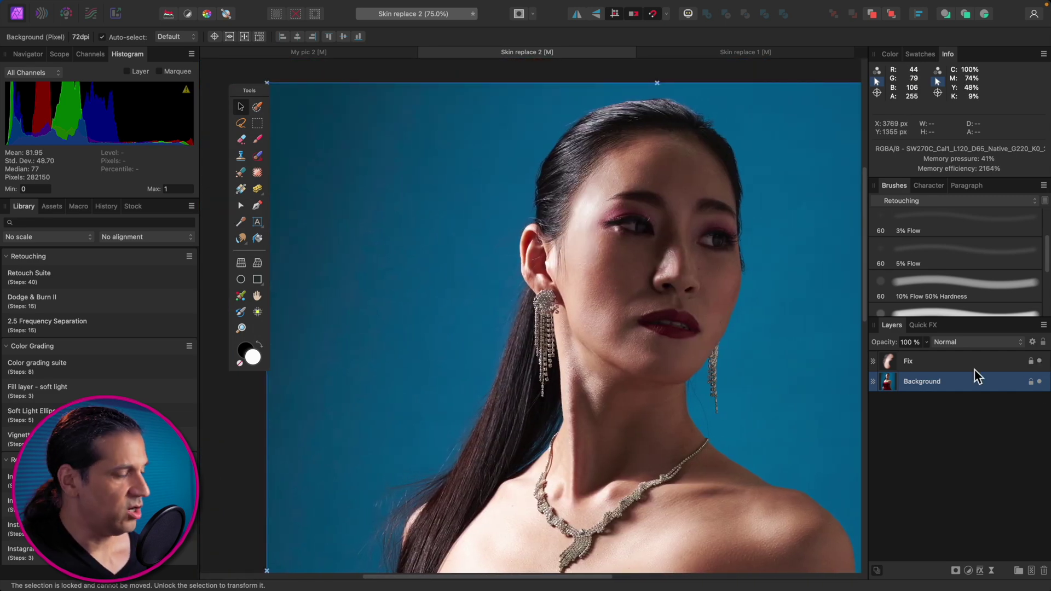
pyautogui.keyDown('ctrl'); pyautogui.scroll(6, 759, 374); pyautogui.keyUp('ctrl')
pyautogui.keyDown('ctrl'); pyautogui.scroll(2, 759, 373); pyautogui.keyUp('ctrl')
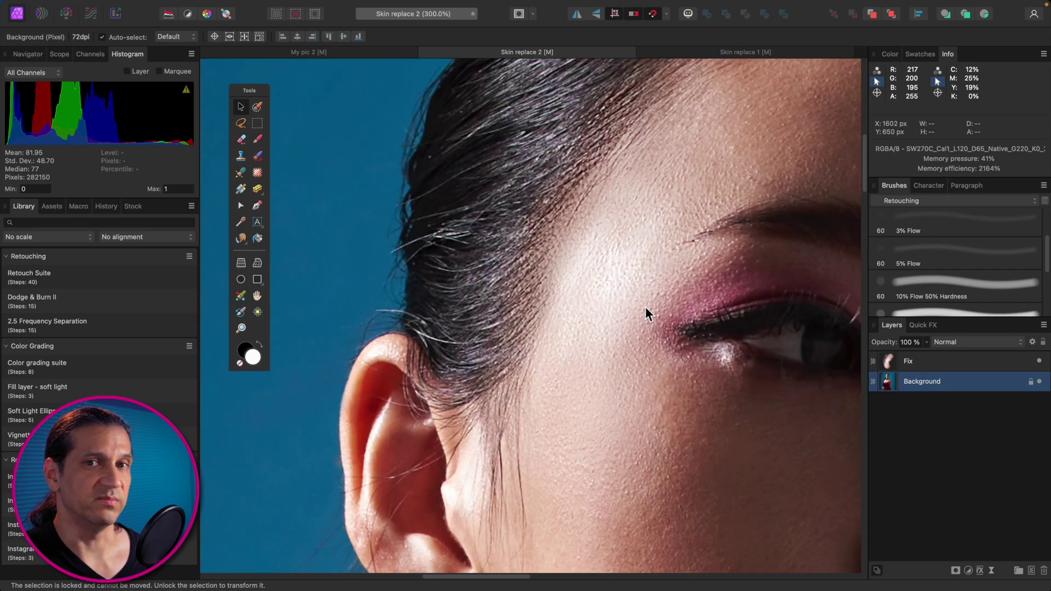
pyautogui.hotkey('ctrl', '0')
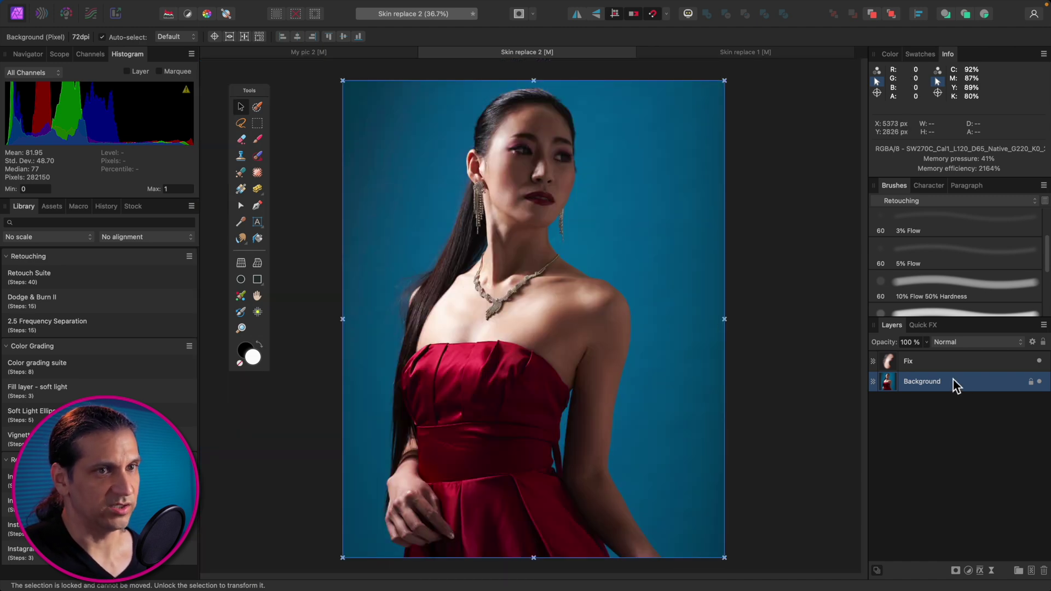
pyautogui.click(1039, 361)
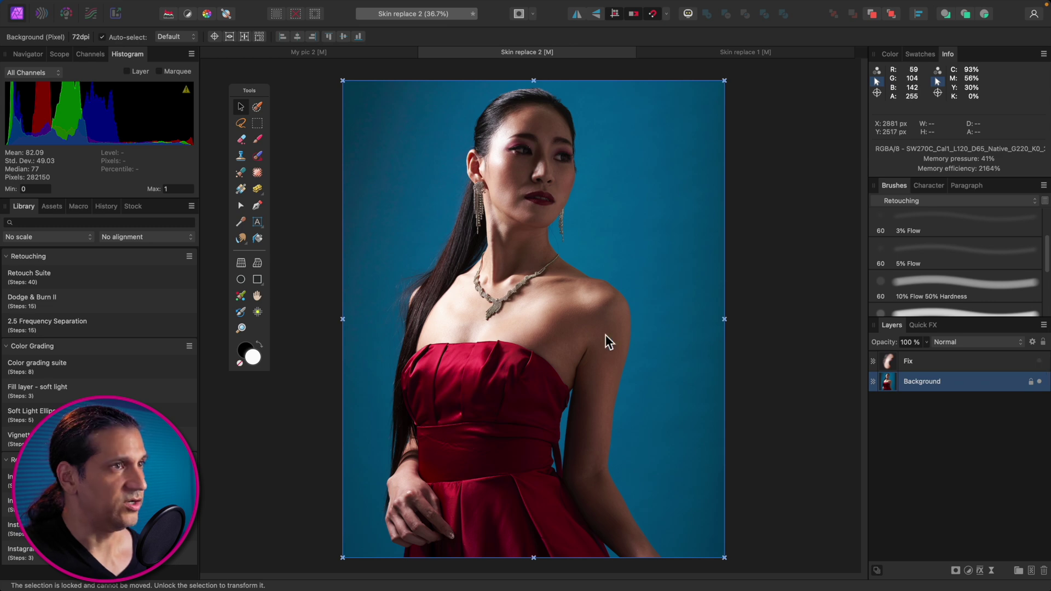
# Create a merged copy of the visible image as a new pixel layer above the hidden Fix layer
pyautogui.press('super+1')
pyautogui.scroll(10, 606, 335)
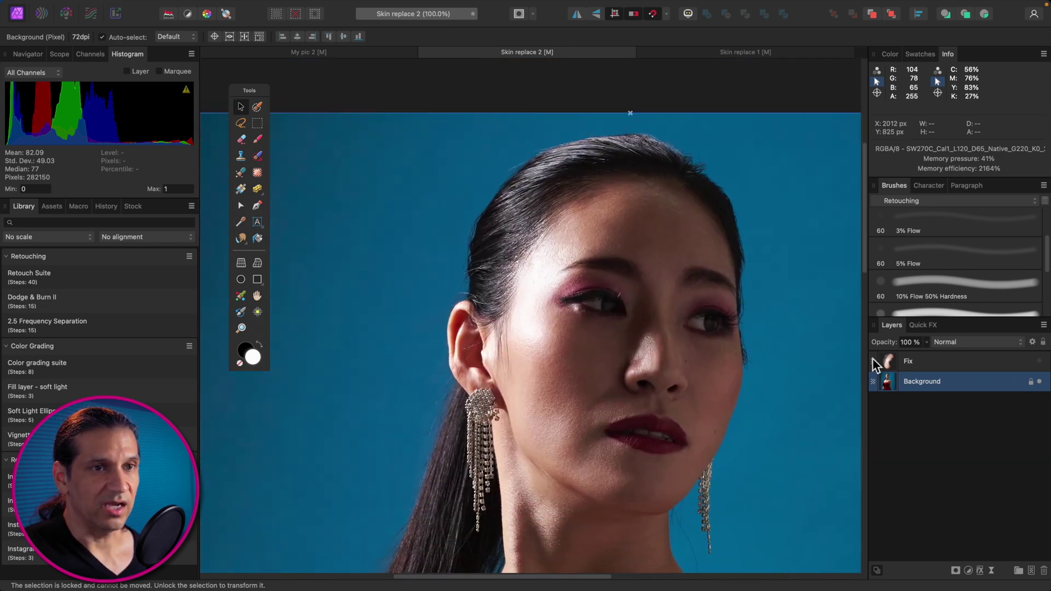
pyautogui.click(988, 363)
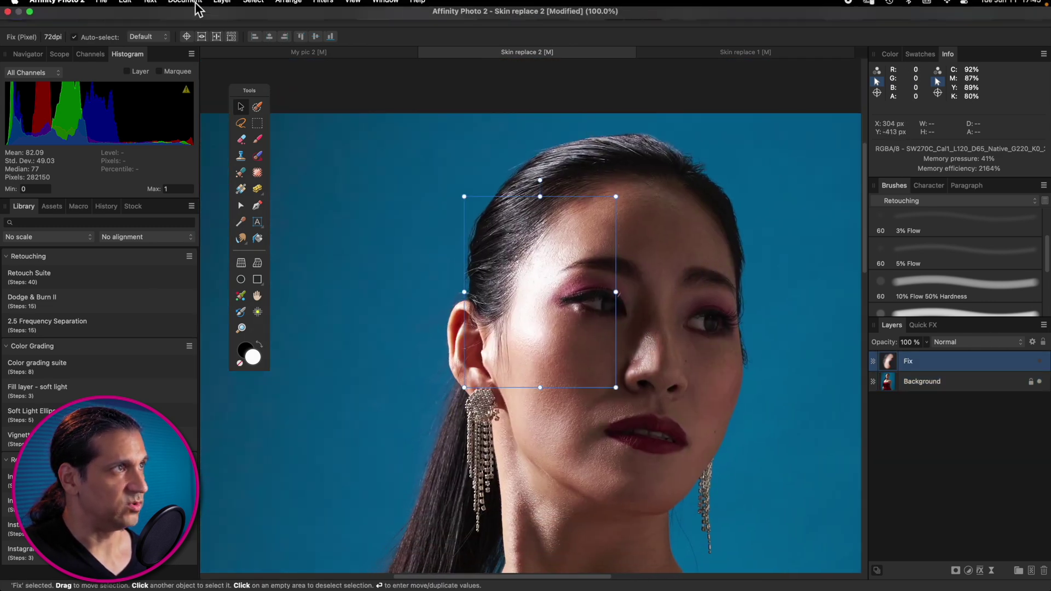
pyautogui.click(221, 6)
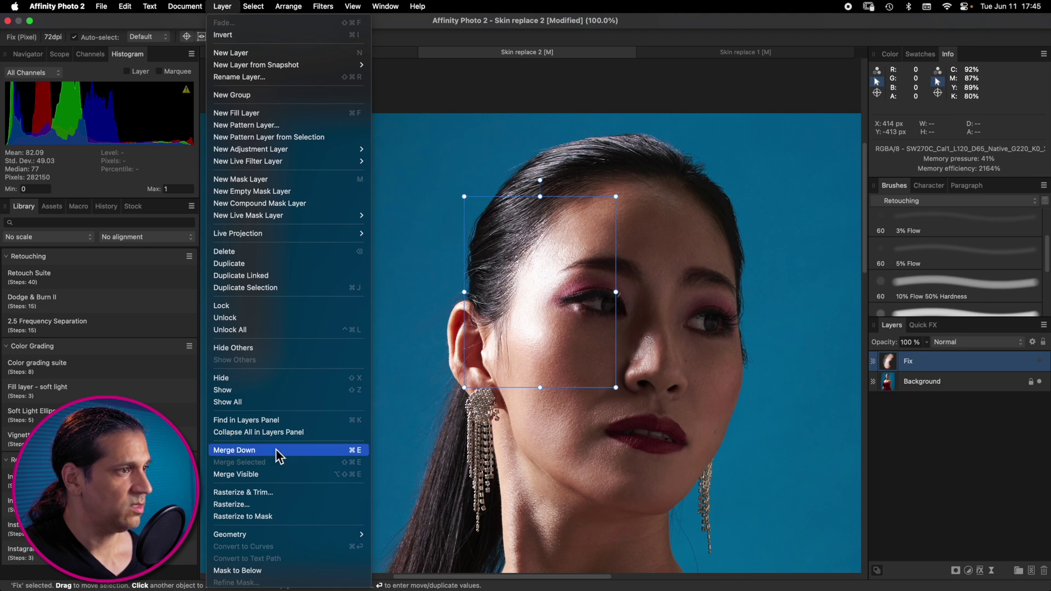
pyautogui.click(276, 472)
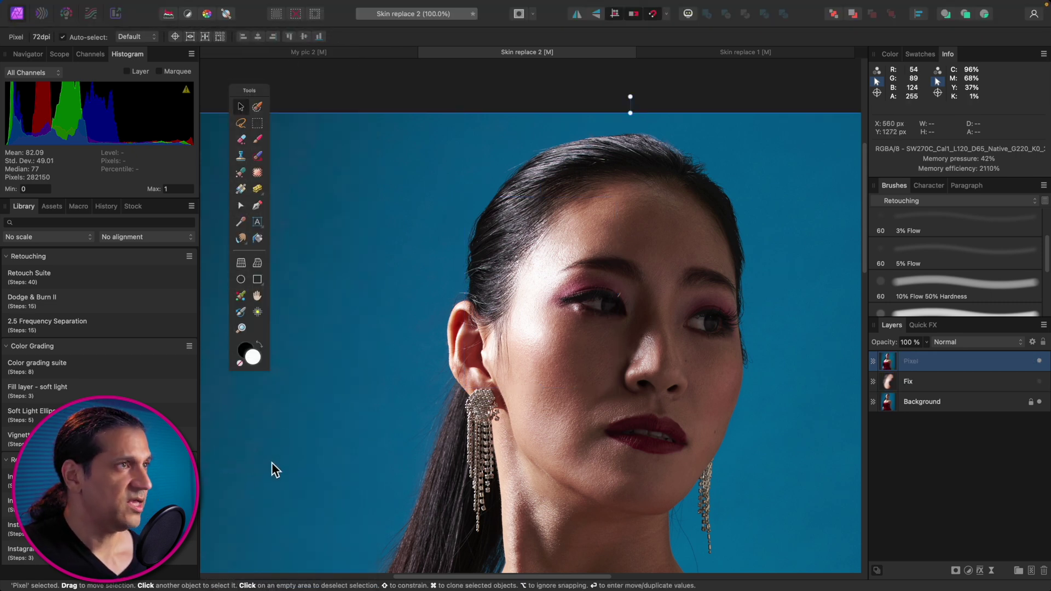
# Apply a Gaussian Frequency Separation with a 2 px radius to the merged layer, checking the skin texture and tone split around the temple
pyautogui.press('super+f')
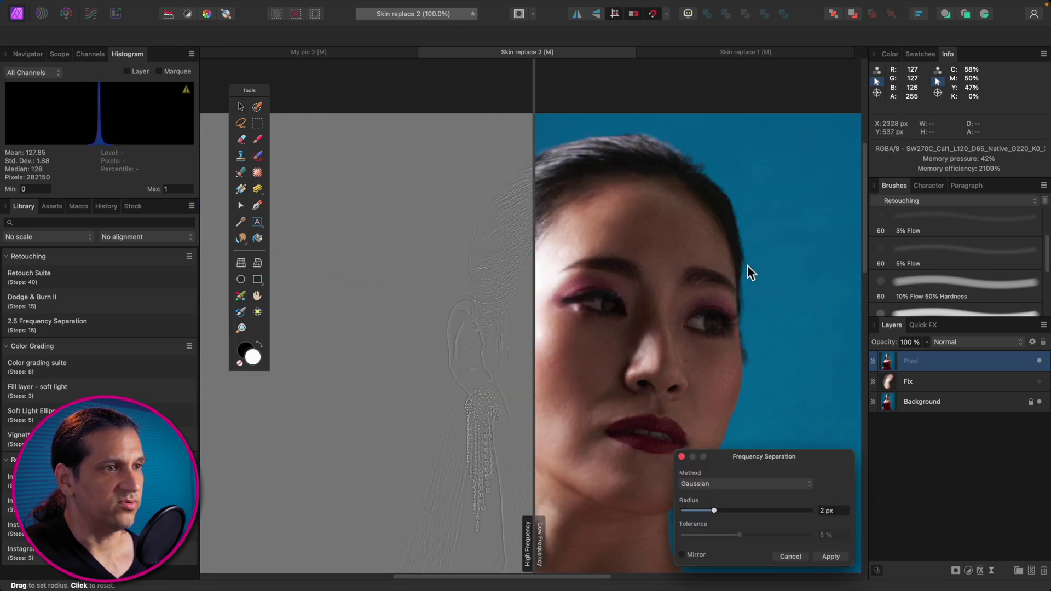
pyautogui.click(557, 530)
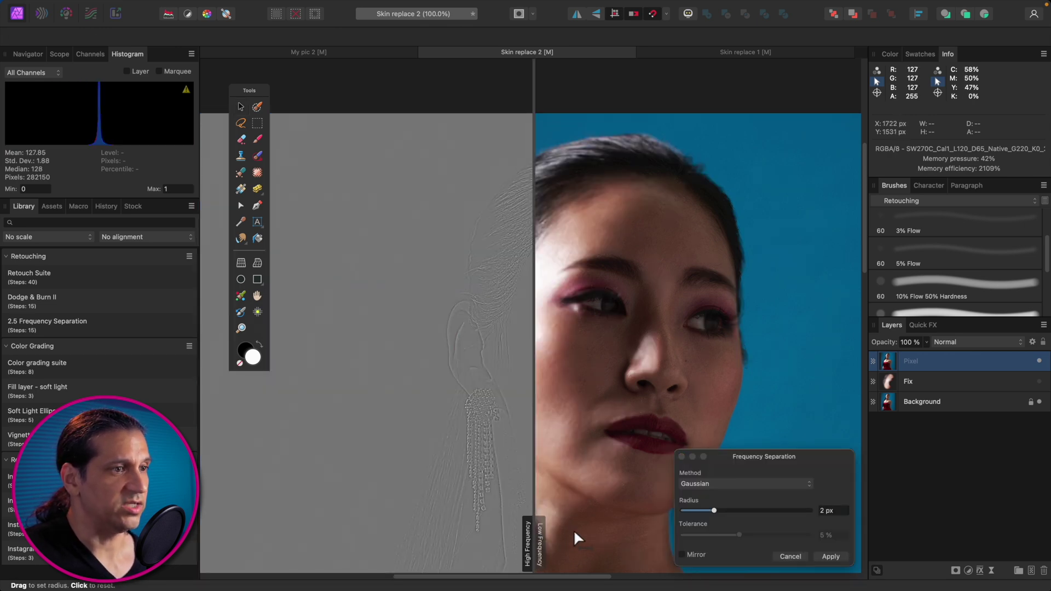
pyautogui.moveTo(531, 527); pyautogui.dragTo(595, 529)
pyautogui.press('super+2')
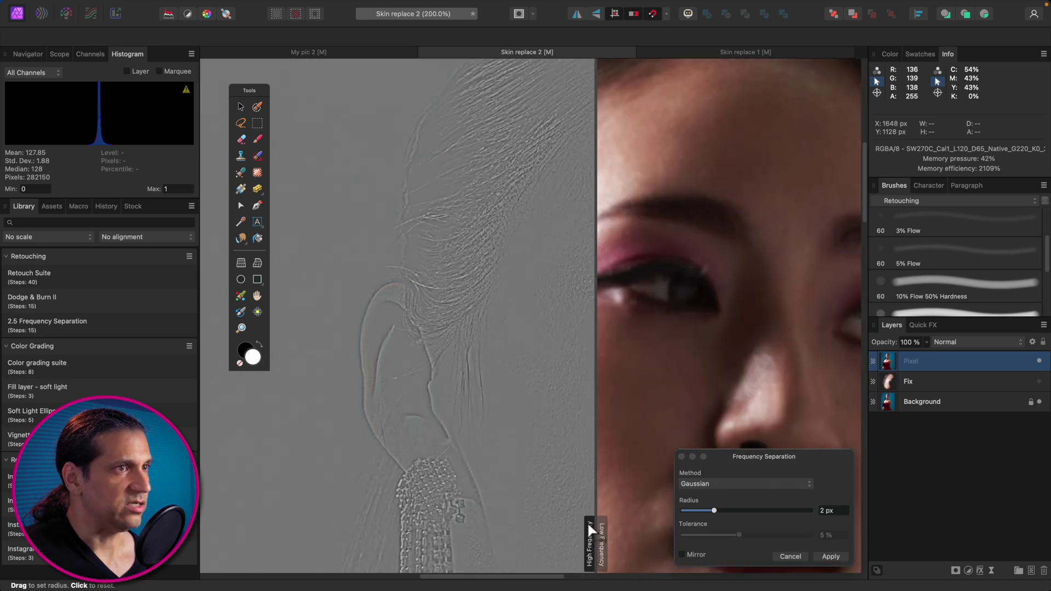
pyautogui.press('super+3')
pyautogui.moveTo(715, 511); pyautogui.dragTo(714, 512)
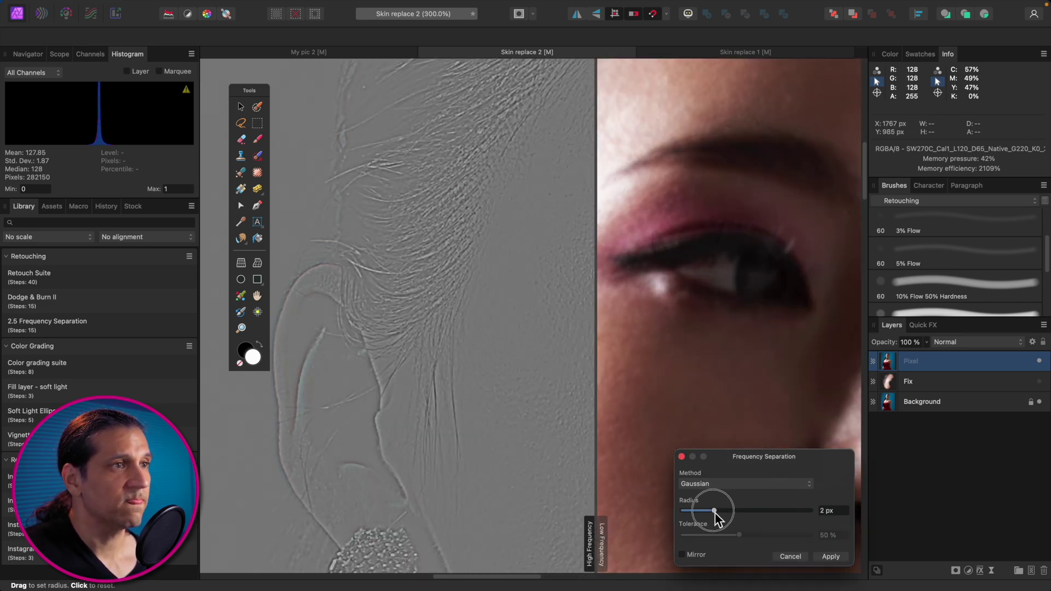
pyautogui.click(826, 556)
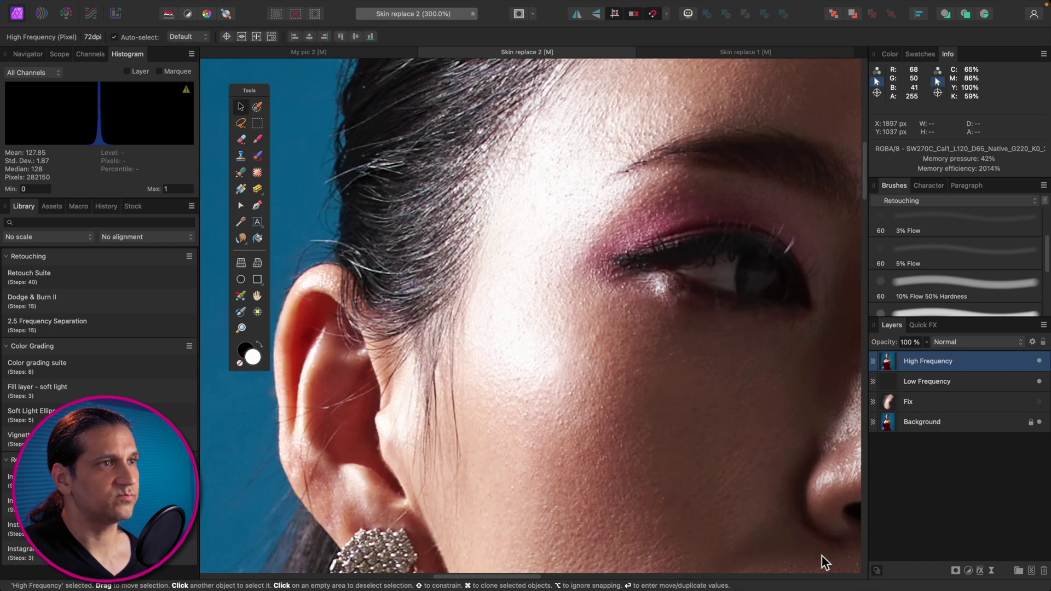
# Add an empty pixel layer directly above the Low Frequency layer
pyautogui.click(969, 386)
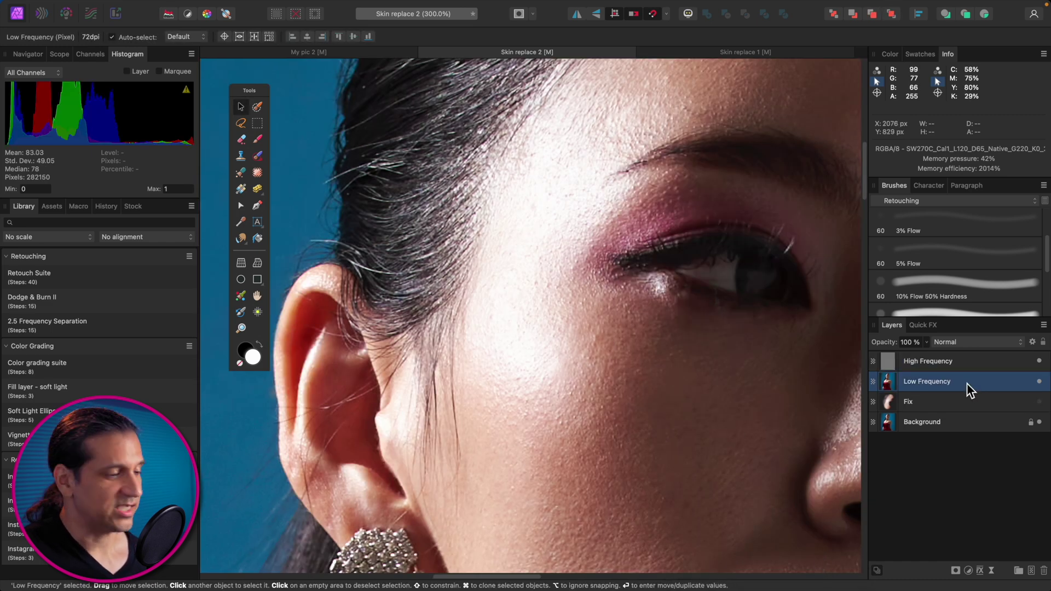
pyautogui.press('super+shift+n')
pyautogui.press('super+minus')
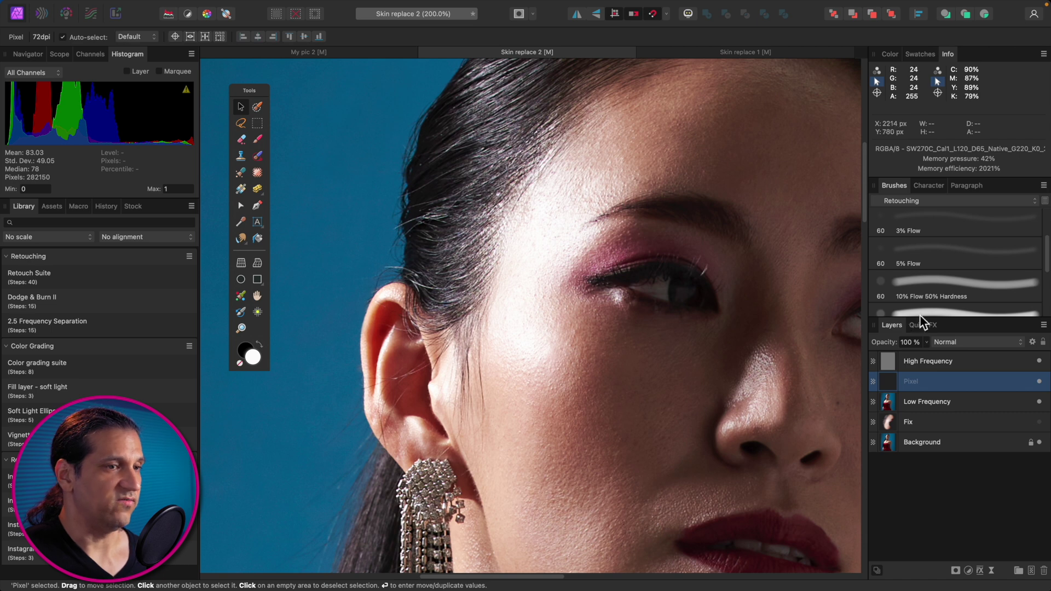
# Activate the Clone Brush and toggle the High Frequency layer off and on to examine the tones without texture
pyautogui.press('s')
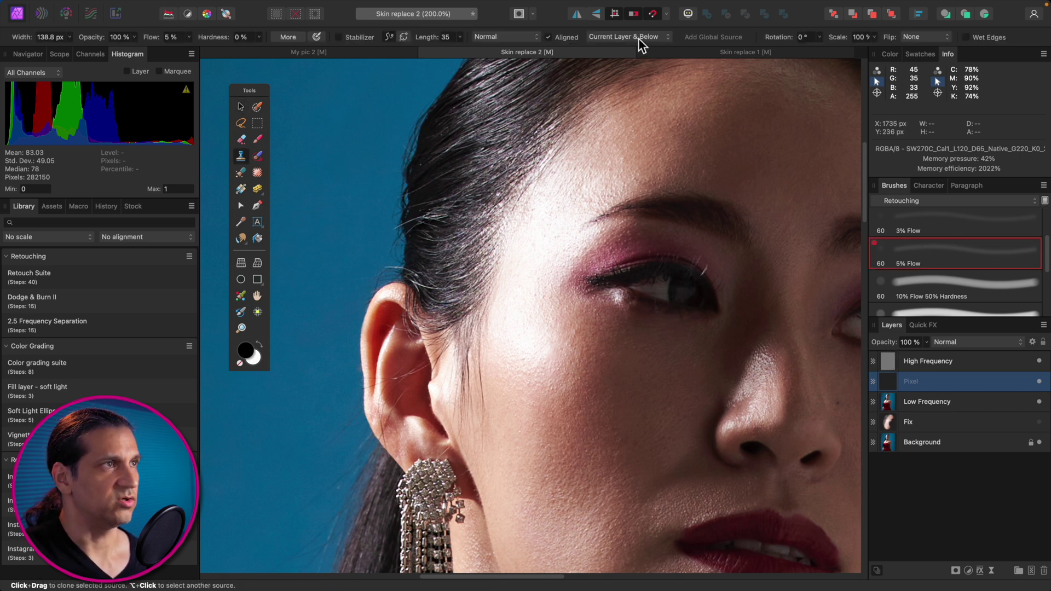
pyautogui.click(1040, 361)
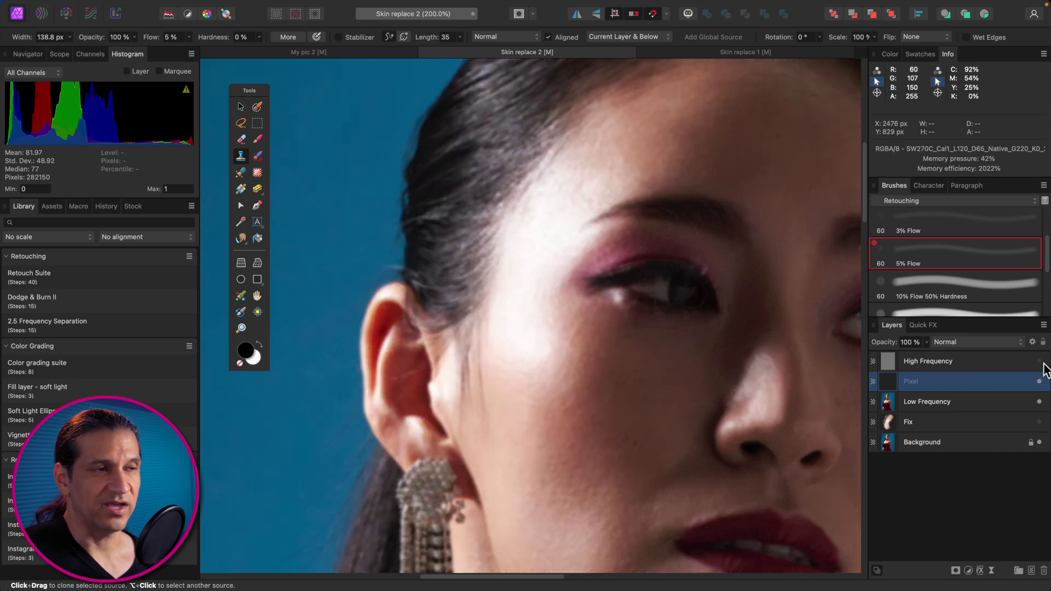
pyautogui.click(1039, 361)
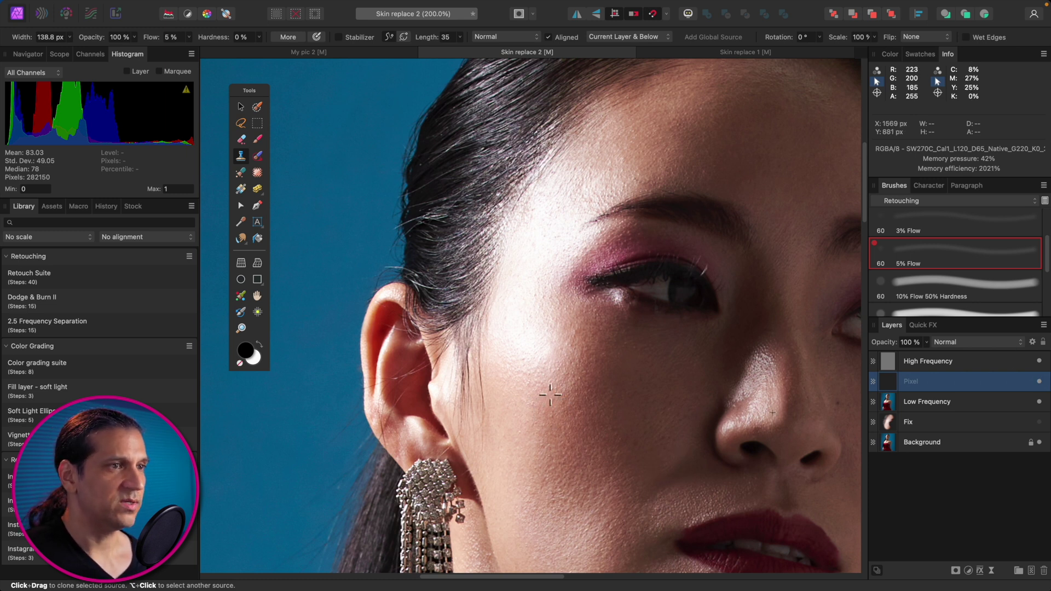
# Clone forehead skin tone onto the upper temple highlight using a 211.1 px brush at 5% flow
pyautogui.keyDown('alt'); pyautogui.click(546, 391); pyautogui.keyUp('alt')
pyautogui.press(']')
pyautogui.press(']')
pyautogui.press(']')
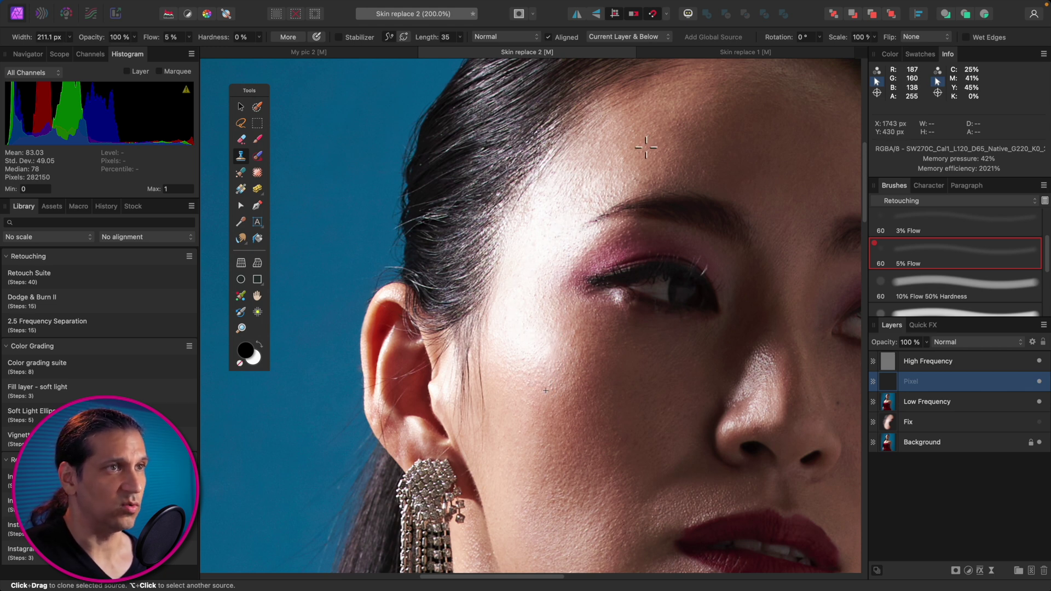
pyautogui.keyDown('alt'); pyautogui.click(630, 154); pyautogui.keyUp('alt')
pyautogui.click(580, 190)
pyautogui.keyDown('alt'); pyautogui.click(605, 178); pyautogui.keyUp('alt')
pyautogui.moveTo(576, 188); pyautogui.dragTo(565, 188)
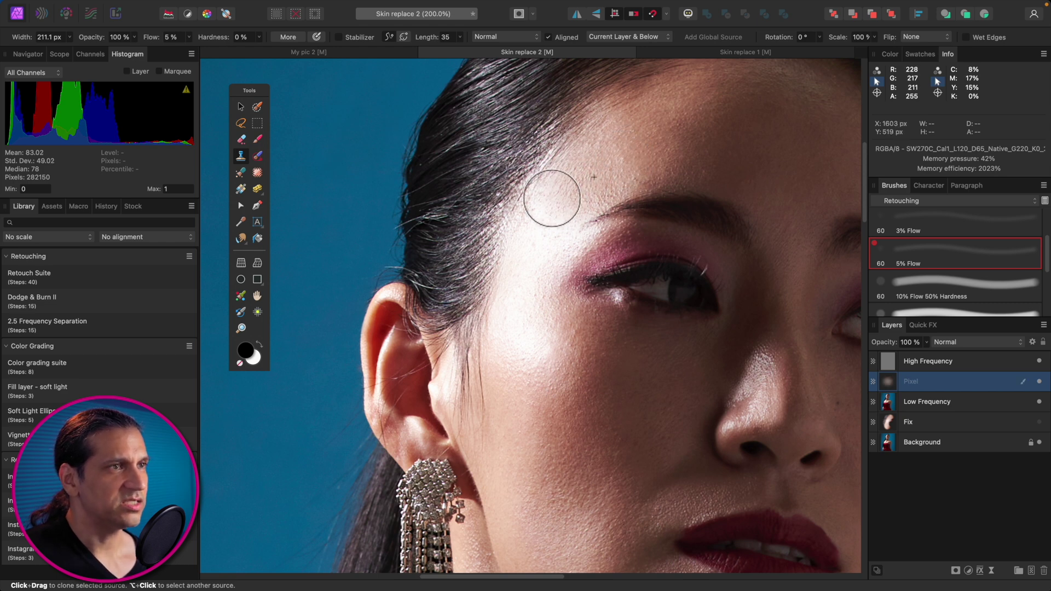
# Reduce the clone brush to 152.5 px and clone tone from above the eyebrow tail onto the highlight near the hairline
pyautogui.keyDown('alt'); pyautogui.click(618, 177); pyautogui.keyUp('alt')
pyautogui.press('[')
pyautogui.press('[')
pyautogui.moveTo(580, 214)
pyautogui.mouseDown()
pyautogui.moveTo(564, 179)
pyautogui.moveTo(542, 197)
pyautogui.moveTo(549, 206)
pyautogui.mouseUp()
pyautogui.keyDown('alt'); pyautogui.click(578, 183); pyautogui.keyUp('alt')
pyautogui.keyDown('alt'); pyautogui.click(596, 168); pyautogui.keyUp('alt')
# Clone darker cheek tones upward over the bright skin between the ear and the outer eye corner, resampling the source repeatedly
pyautogui.keyDown('alt'); pyautogui.click(500, 396); pyautogui.keyUp('alt')
pyautogui.moveTo(505, 325)
pyautogui.mouseDown()
pyautogui.moveTo(502, 348)
pyautogui.moveTo(501, 293)
pyautogui.moveTo(526, 360)
pyautogui.moveTo(528, 314)
pyautogui.moveTo(495, 338)
pyautogui.moveTo(533, 384)
pyautogui.moveTo(506, 353)
pyautogui.moveTo(500, 286)
pyautogui.moveTo(503, 326)
pyautogui.mouseUp()
pyautogui.keyDown('alt'); pyautogui.click(514, 399); pyautogui.keyUp('alt')
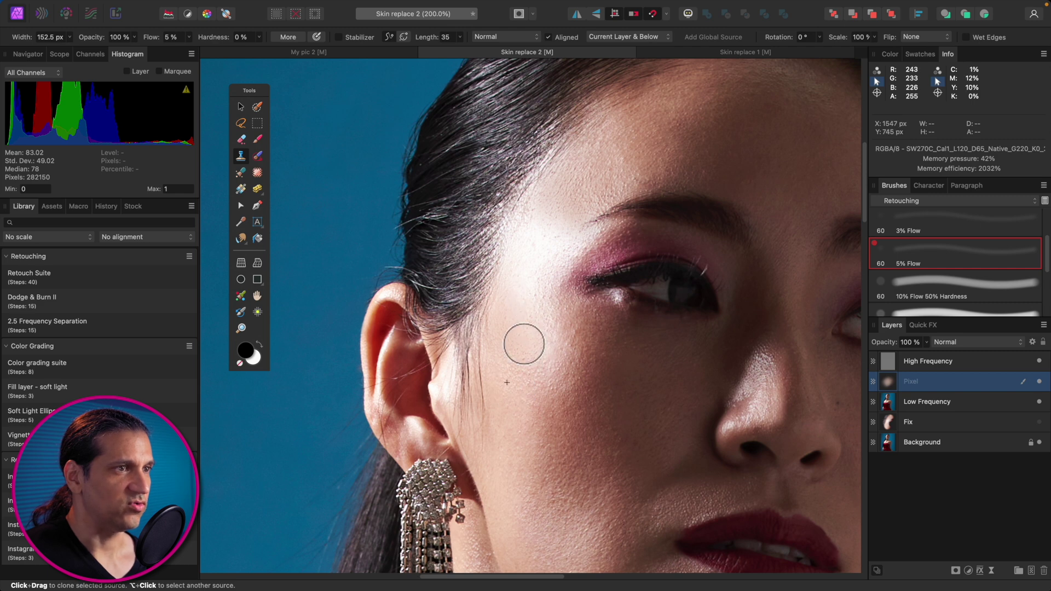
pyautogui.keyDown('alt'); pyautogui.click(562, 375); pyautogui.keyUp('alt')
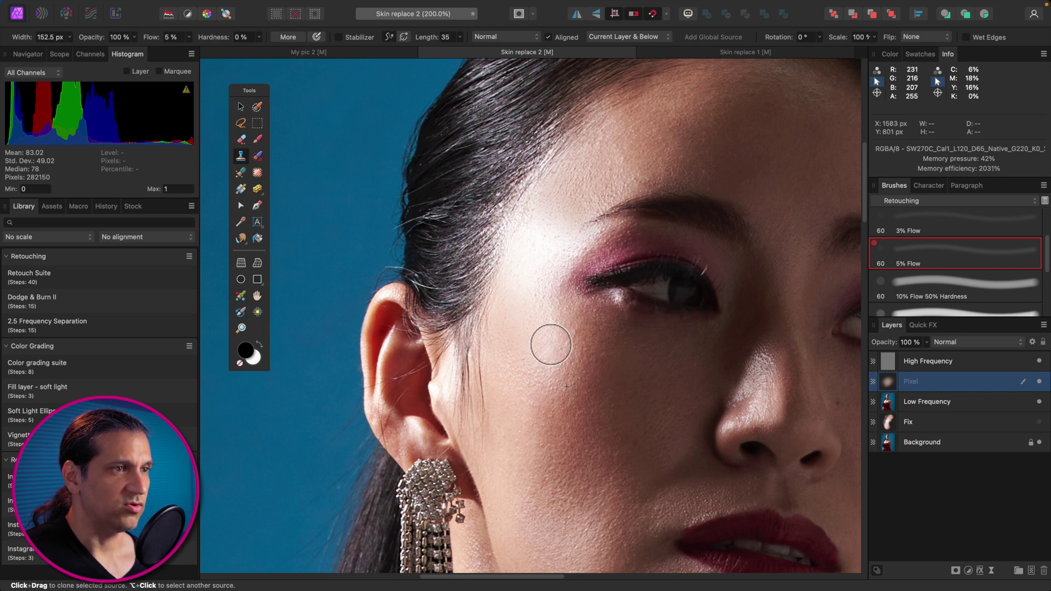
pyautogui.keyDown('alt'); pyautogui.click(542, 406); pyautogui.keyUp('alt')
pyautogui.keyDown('alt'); pyautogui.click(570, 416); pyautogui.keyUp('alt')
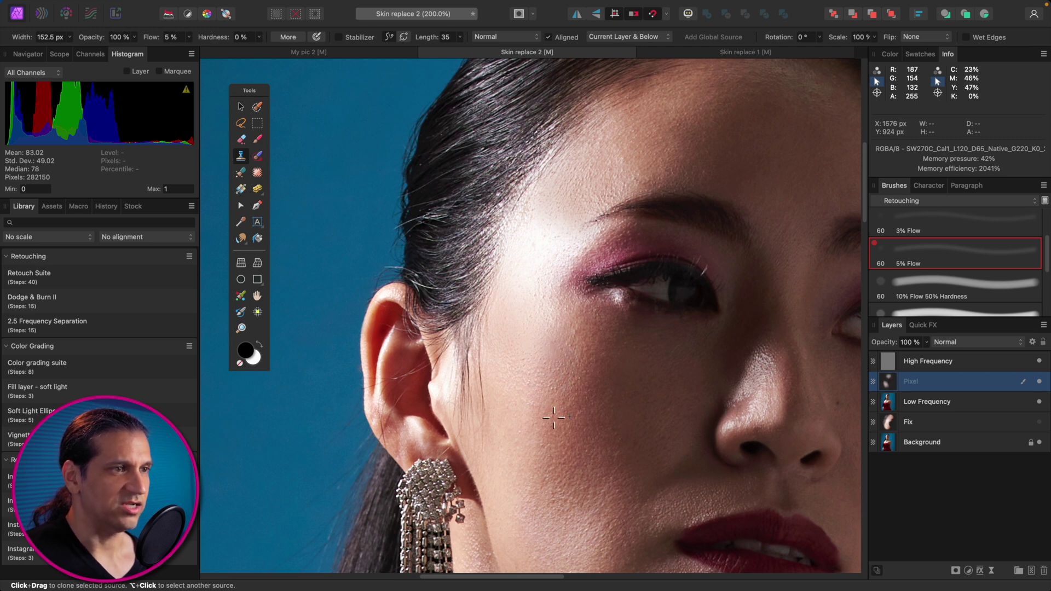
pyautogui.keyDown('alt'); pyautogui.click(552, 343); pyautogui.keyUp('alt')
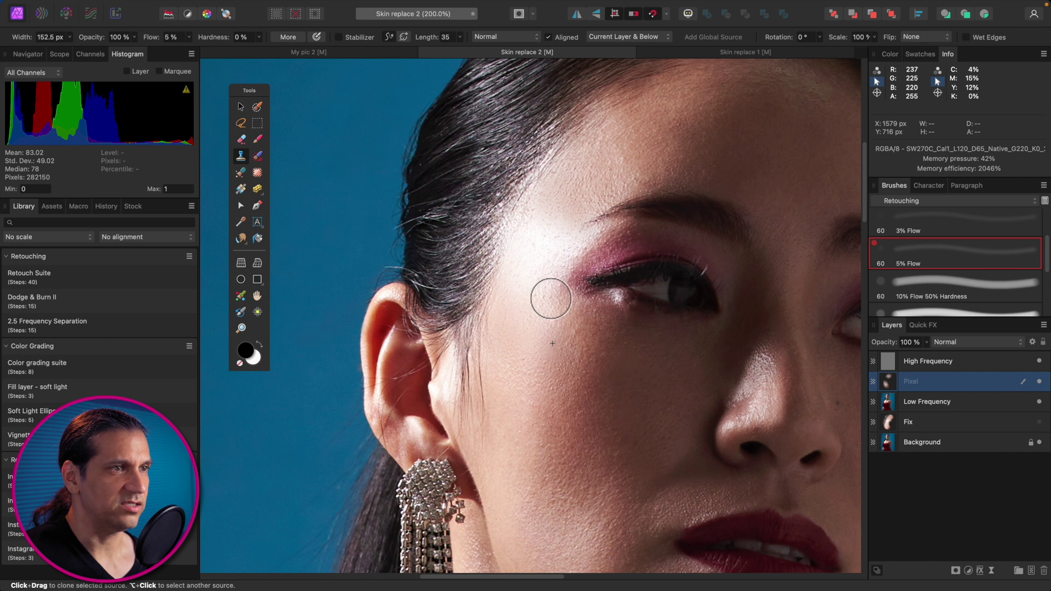
# Reduce the clone brush to 79.6 px and clone nearby tone onto the bright skin at the outer eye corner
pyautogui.keyDown('alt'); pyautogui.click(598, 263); pyautogui.keyUp('alt')
pyautogui.press('[')
pyautogui.press('[')
pyautogui.press('[')
pyautogui.press('[')
pyautogui.moveTo(577, 284)
pyautogui.mouseDown()
pyautogui.moveTo(597, 300)
pyautogui.moveTo(563, 278)
pyautogui.mouseUp()
pyautogui.keyDown('alt'); pyautogui.click(593, 301); pyautogui.keyUp('alt')
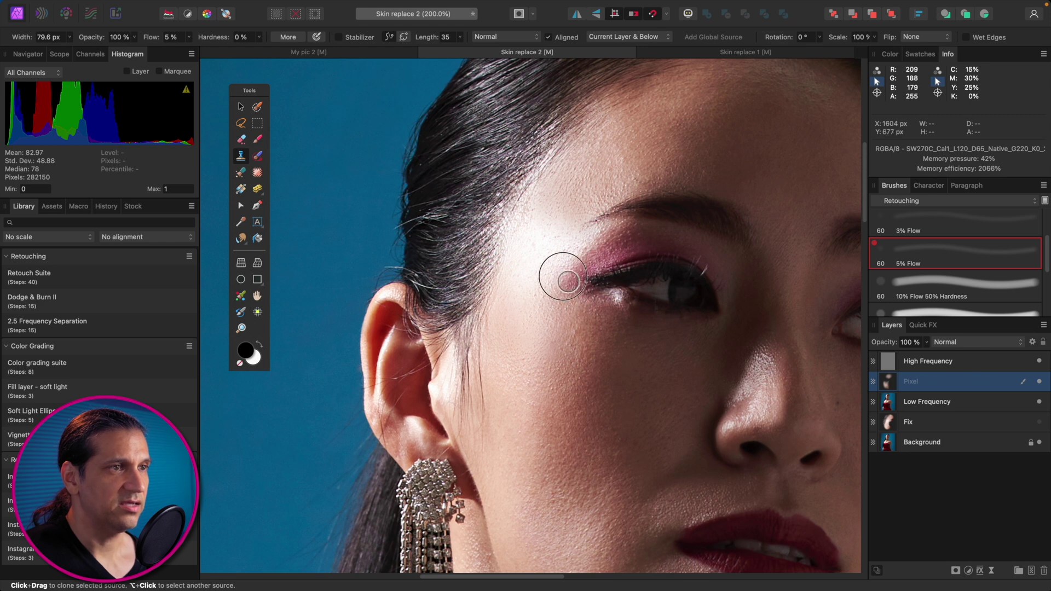
# Enlarge the clone brush up to 160.1 px and clone surrounding tones over the temple highlight and the upper cheek
pyautogui.press(']')
pyautogui.press(']')
pyautogui.press(']')
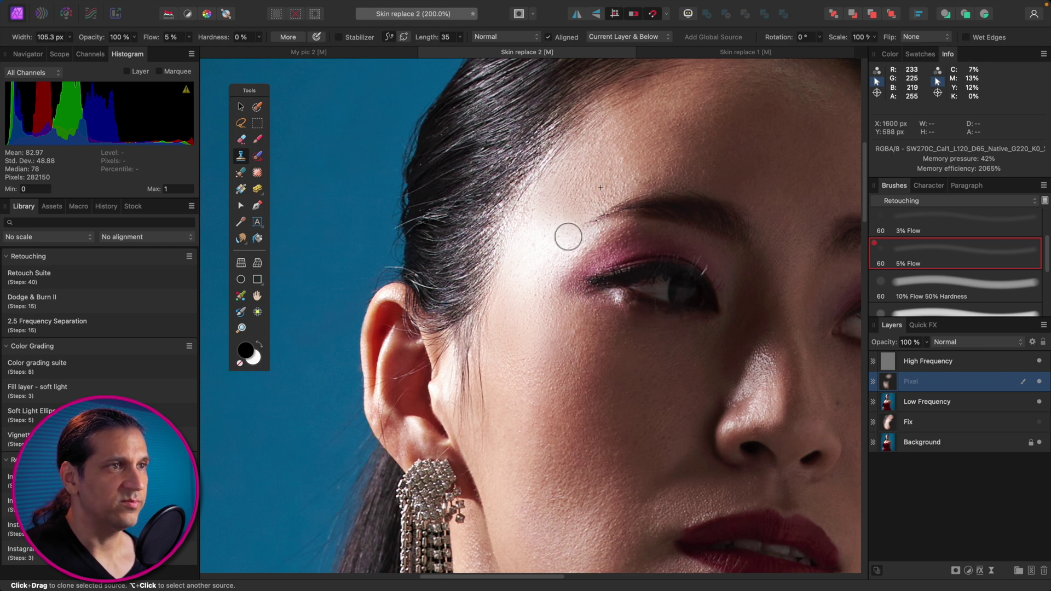
pyautogui.moveTo(548, 225)
pyautogui.mouseDown()
pyautogui.moveTo(576, 206)
pyautogui.moveTo(561, 198)
pyautogui.moveTo(547, 207)
pyautogui.moveTo(622, 176)
pyautogui.moveTo(594, 199)
pyautogui.moveTo(582, 178)
pyautogui.moveTo(523, 212)
pyautogui.moveTo(535, 189)
pyautogui.moveTo(520, 213)
pyautogui.mouseUp()
pyautogui.keyDown('alt'); pyautogui.click(519, 311); pyautogui.keyUp('alt')
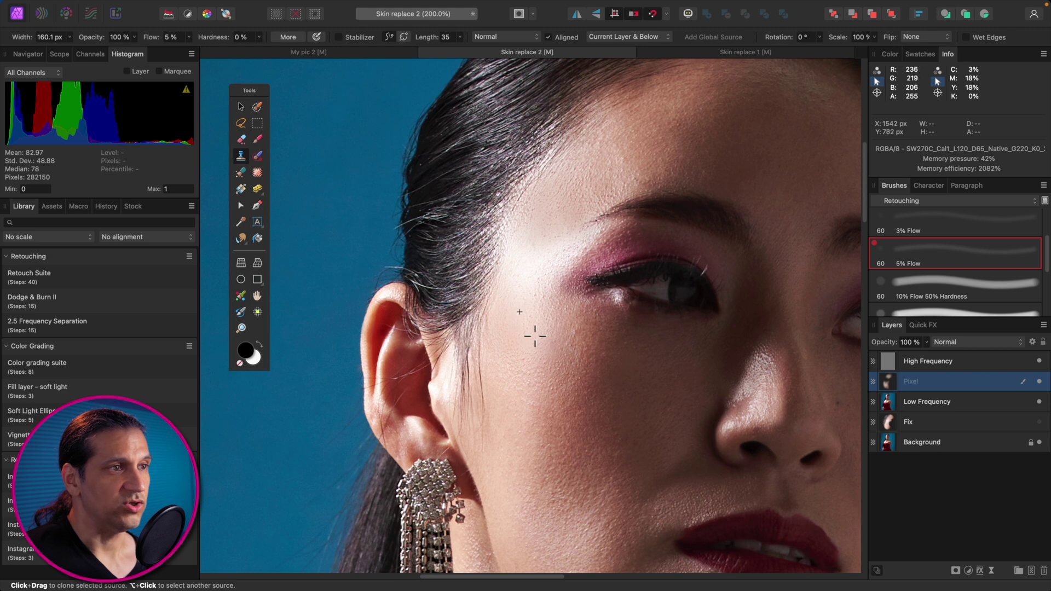
pyautogui.keyDown('alt'); pyautogui.click(523, 327); pyautogui.keyUp('alt')
pyautogui.moveTo(542, 329)
pyautogui.mouseDown()
pyautogui.moveTo(533, 314)
pyautogui.moveTo(551, 376)
pyautogui.moveTo(572, 398)
pyautogui.mouseUp()
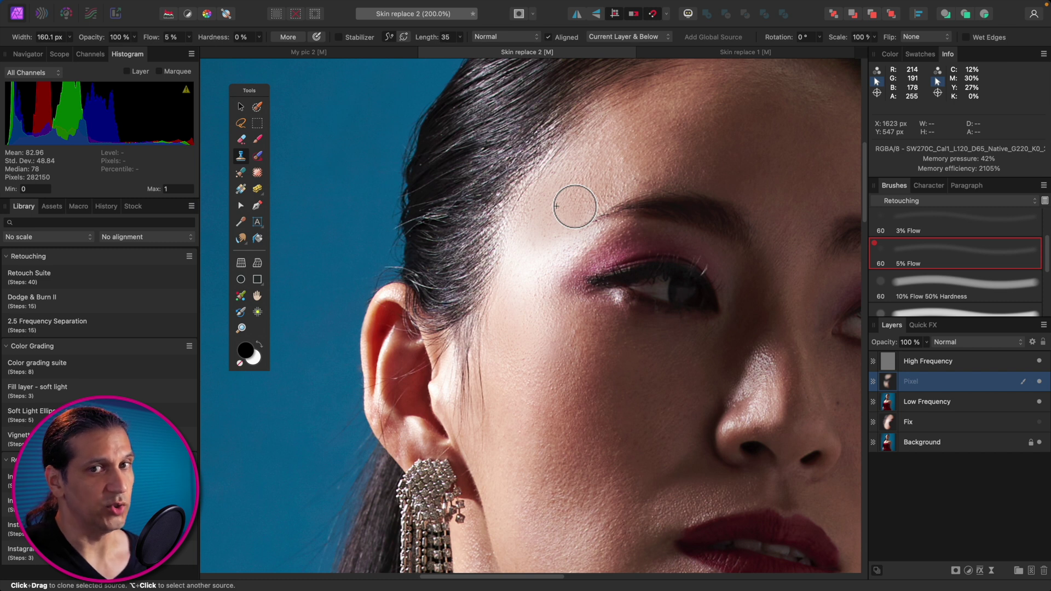
# Set the Color Picker's sampling radius to Average (5x5)
pyautogui.press('b')
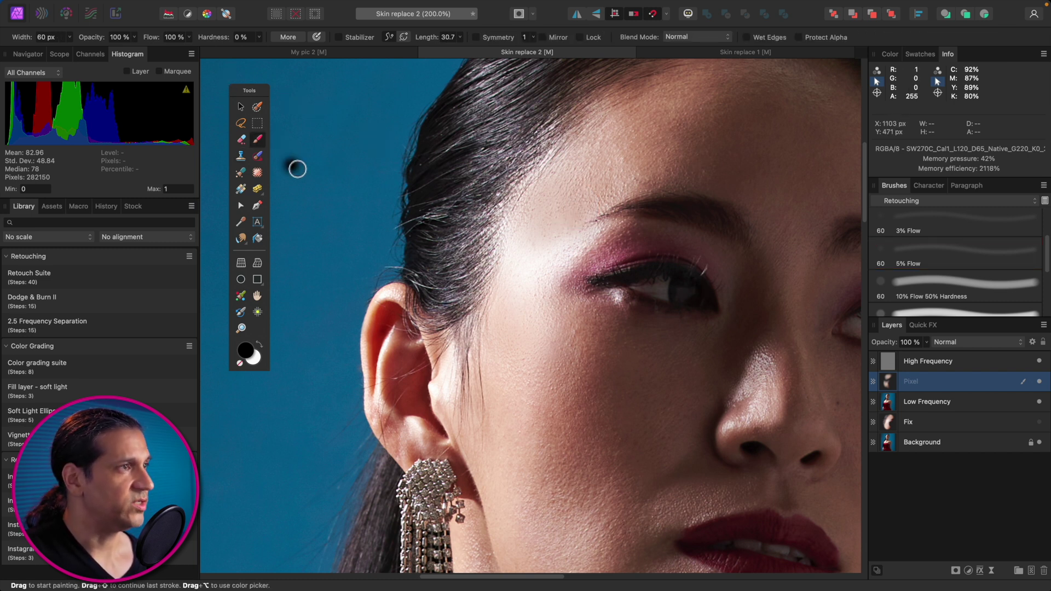
pyautogui.press('i')
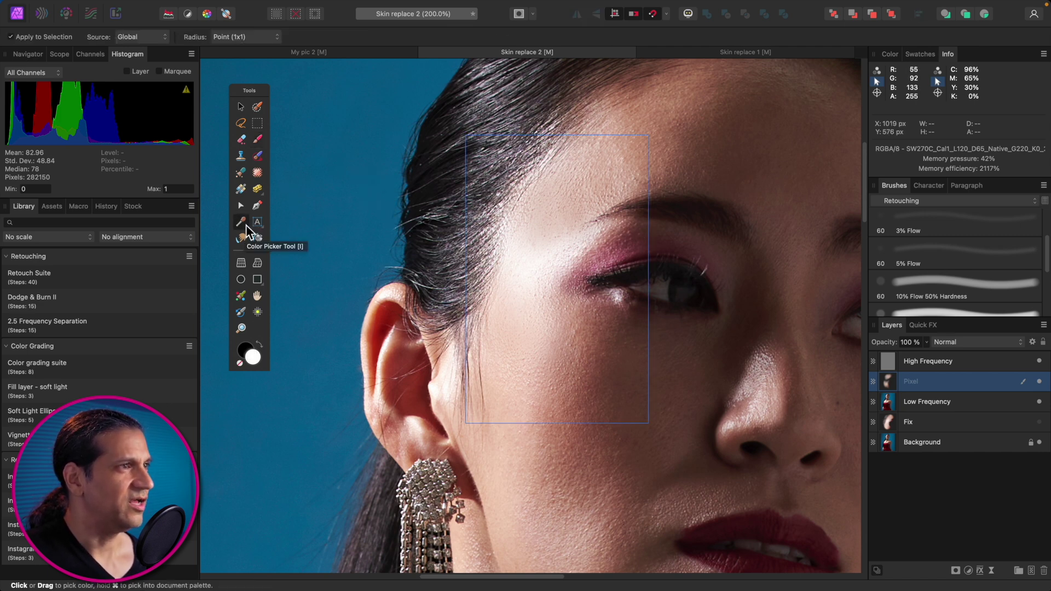
pyautogui.click(254, 37)
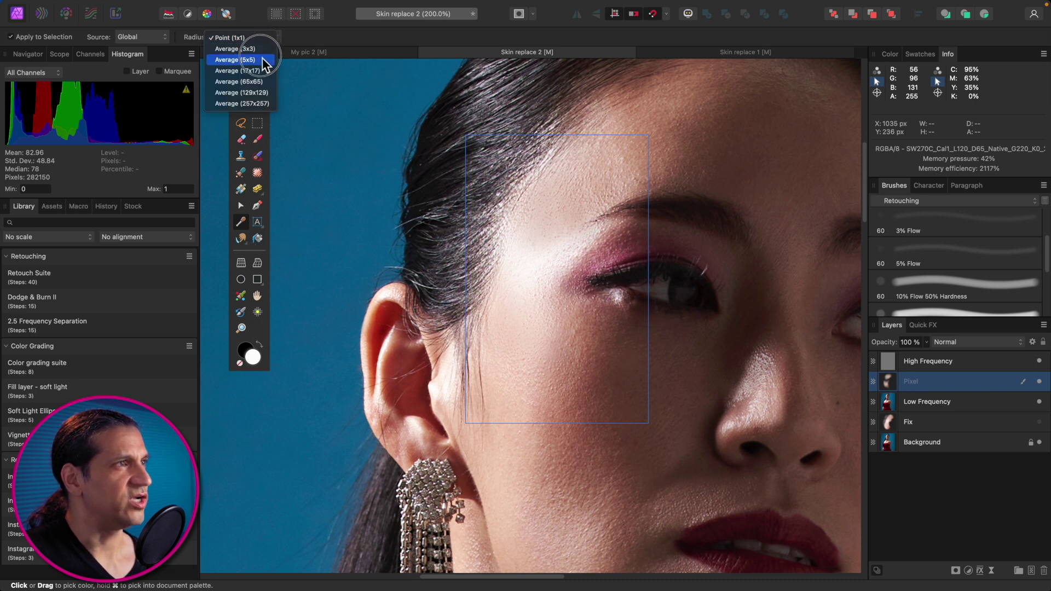
pyautogui.click(263, 60)
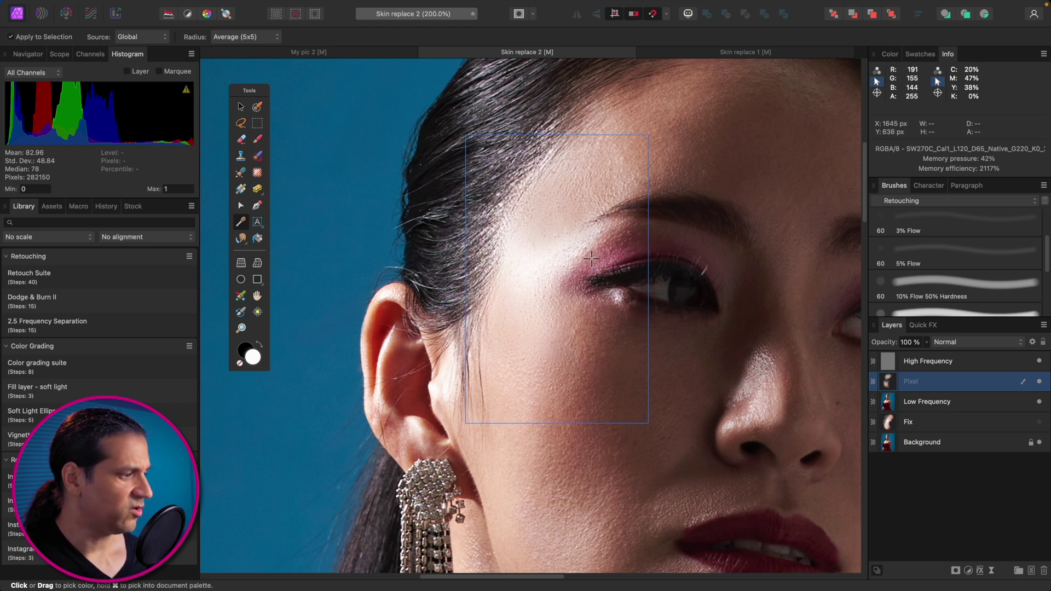
# Sample the skin tone beside the eyebrow tail as the paint colour and choose the 5% Flow brush from the Retouching set
pyautogui.press('b')
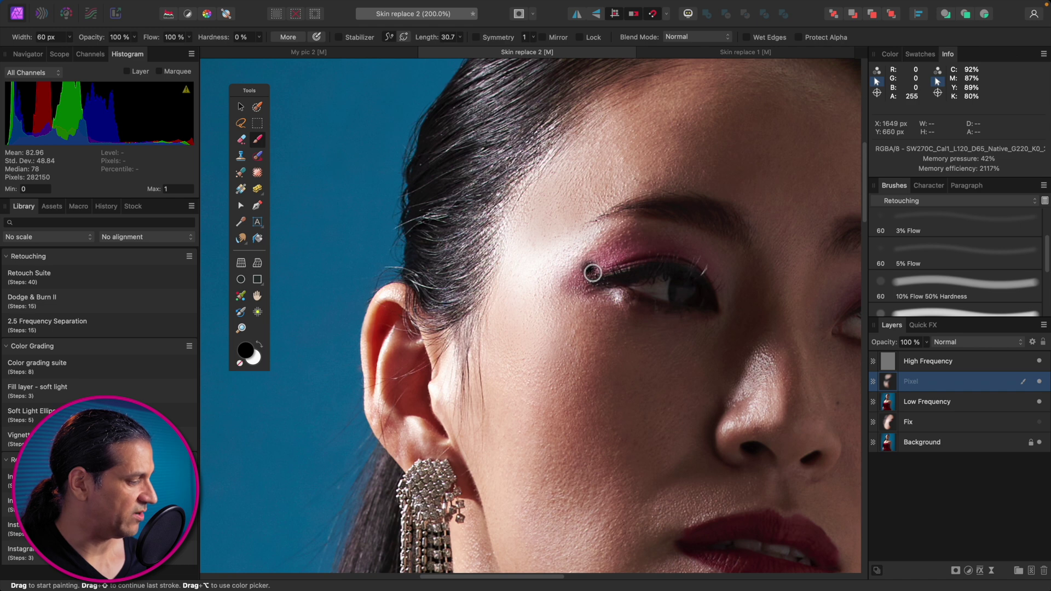
pyautogui.moveTo(561, 220)
pyautogui.mouseDown()
pyautogui.moveTo(552, 210)
pyautogui.moveTo(563, 205)
pyautogui.moveTo(564, 220)
pyautogui.moveTo(549, 217)
pyautogui.moveTo(570, 201)
pyautogui.moveTo(570, 217)
pyautogui.mouseUp()
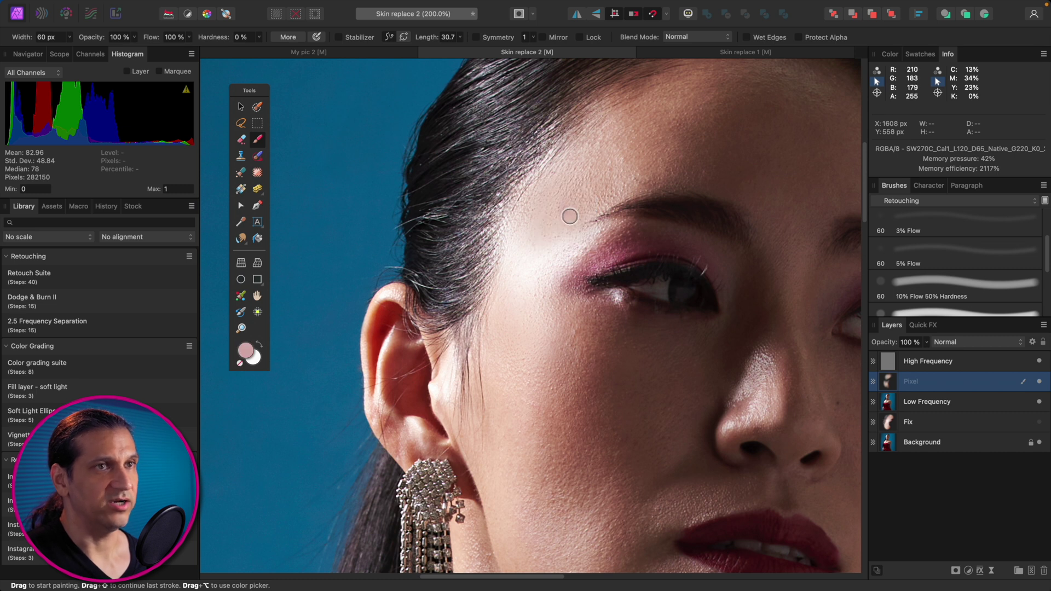
pyautogui.click(890, 54)
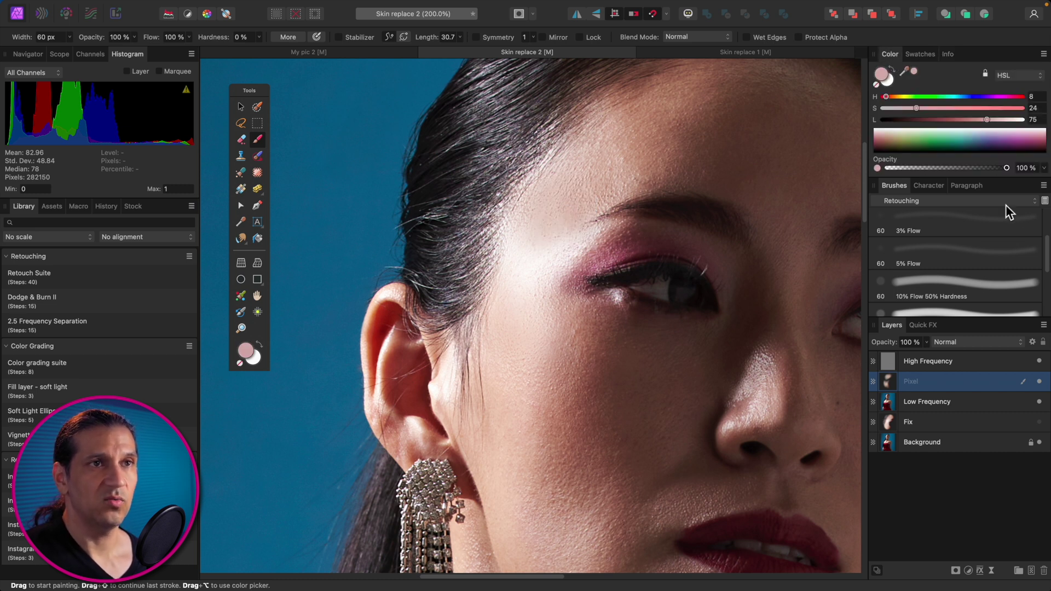
pyautogui.click(1007, 254)
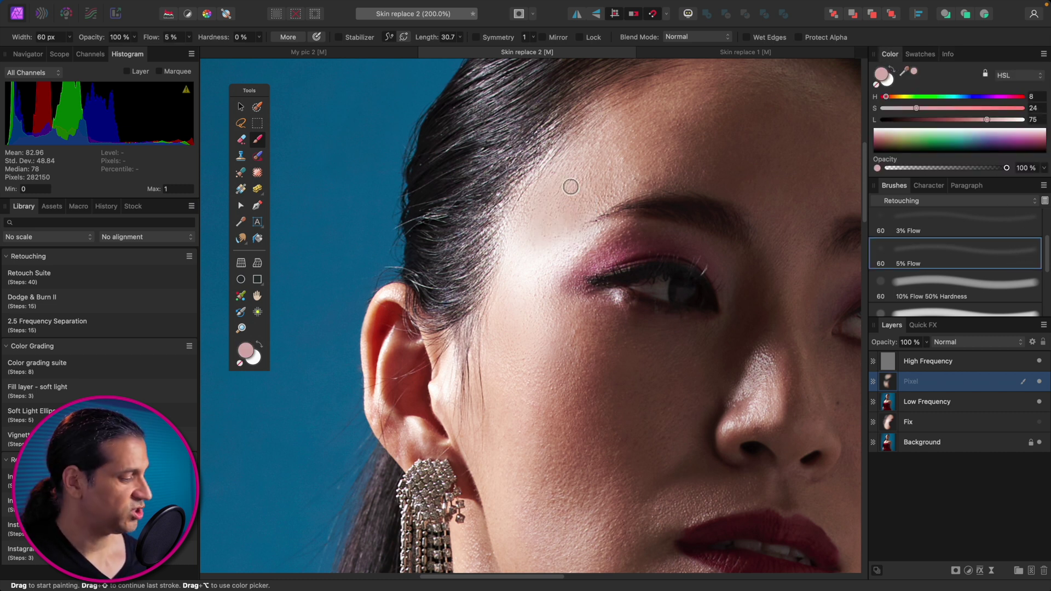
# Enlarge the paint brush to 183.5 px and paint the sampled skin tone over the blown-out temple highlight
pyautogui.press(']')
pyautogui.press(']')
pyautogui.press(']')
pyautogui.press(']')
pyautogui.press(']')
pyautogui.press(']')
pyautogui.press(']')
pyautogui.press(']')
pyautogui.press(']')
pyautogui.press(']')
pyautogui.moveTo(575, 211)
pyautogui.mouseDown()
pyautogui.moveTo(542, 266)
pyautogui.moveTo(555, 233)
pyautogui.moveTo(539, 226)
pyautogui.moveTo(505, 286)
pyautogui.mouseUp()
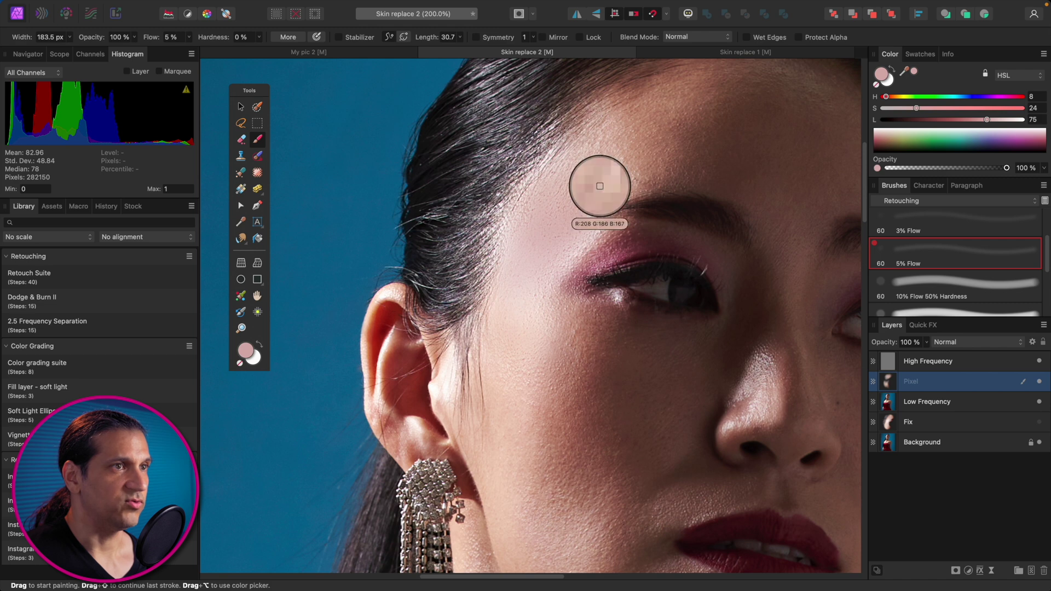
# Sample skin tones below the eyebrow tail and on the upper cheek and paint them over the temple highlight, adjusting the brush size
pyautogui.keyDown('alt'); pyautogui.click(600, 215); pyautogui.keyUp('alt')
pyautogui.press('[')
pyautogui.press('[')
pyautogui.press('[')
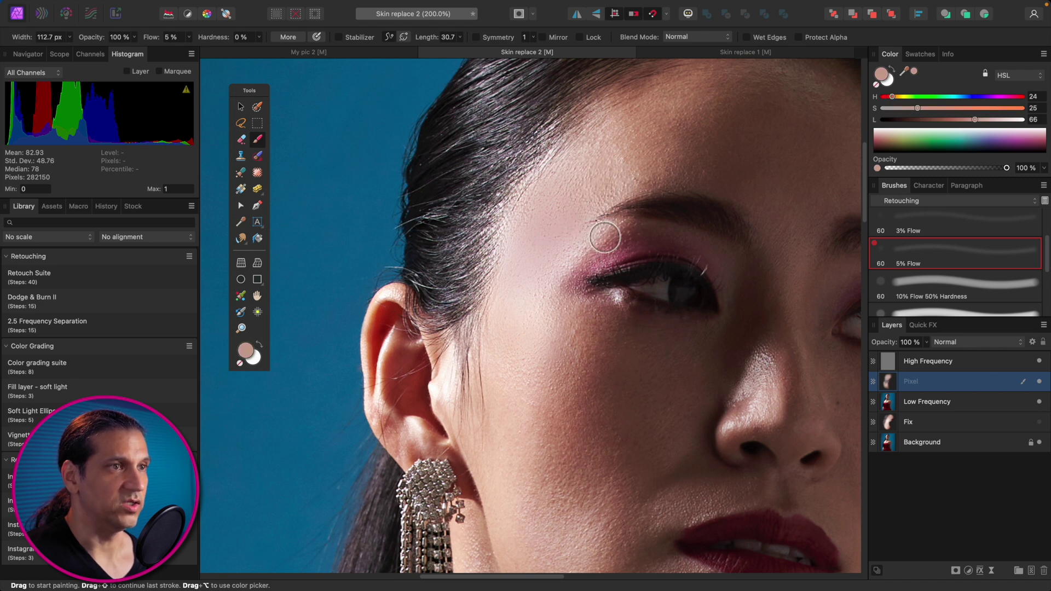
pyautogui.keyDown('alt'); pyautogui.click(525, 353); pyautogui.keyUp('alt')
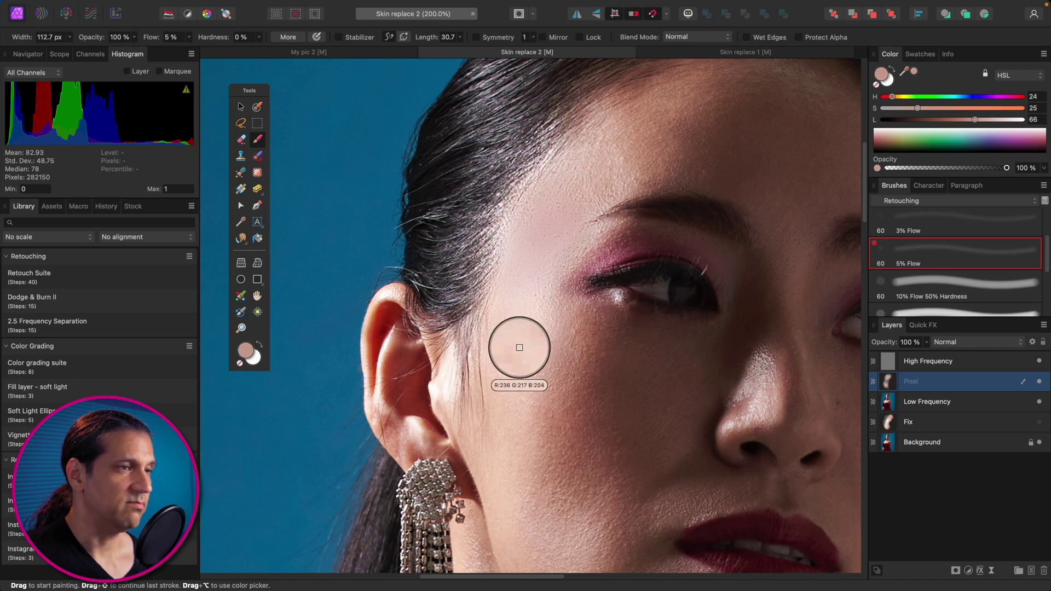
pyautogui.press(']')
pyautogui.press(']')
pyautogui.press(']')
pyautogui.moveTo(511, 285)
pyautogui.mouseDown()
pyautogui.moveTo(537, 316)
pyautogui.moveTo(535, 179)
pyautogui.moveTo(519, 185)
pyautogui.mouseUp()
# Sample the forehead tone above the temple, reduce the brush to 76.1 px and paint it towards the hairline
pyautogui.keyDown('alt'); pyautogui.click(575, 125); pyautogui.keyUp('alt')
pyautogui.press('[')
pyautogui.press('[')
pyautogui.press('[')
pyautogui.moveTo(550, 164); pyautogui.dragTo(516, 188)
# Resample a darker forehead tone near the hairline, enlarge the brush to 100.6 px and paint along the temple's hair edge
pyautogui.keyDown('alt'); pyautogui.click(554, 140); pyautogui.keyUp('alt')
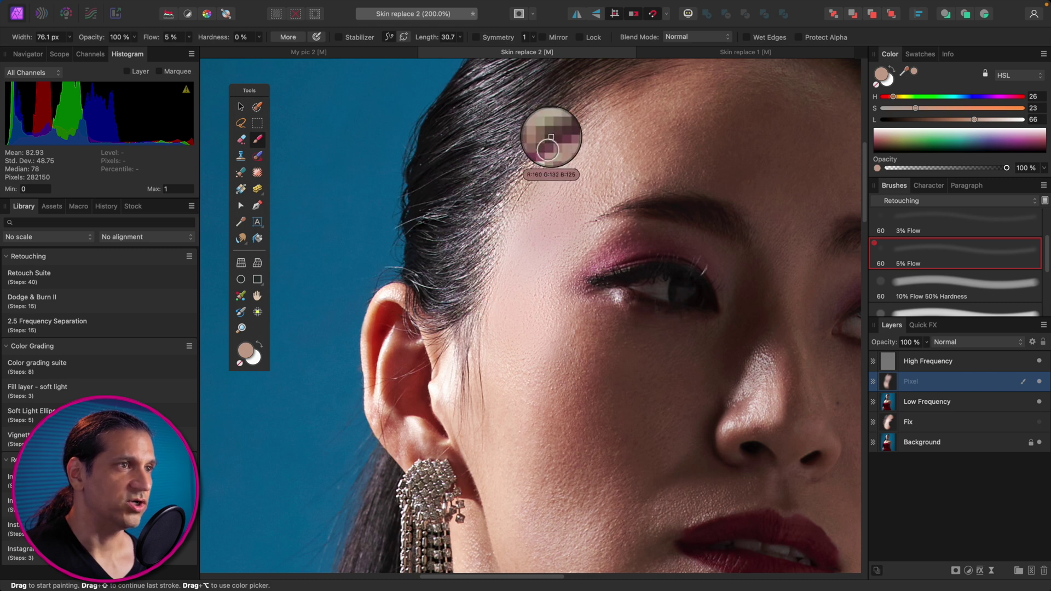
pyautogui.press(']')
pyautogui.moveTo(481, 204); pyautogui.dragTo(511, 218)
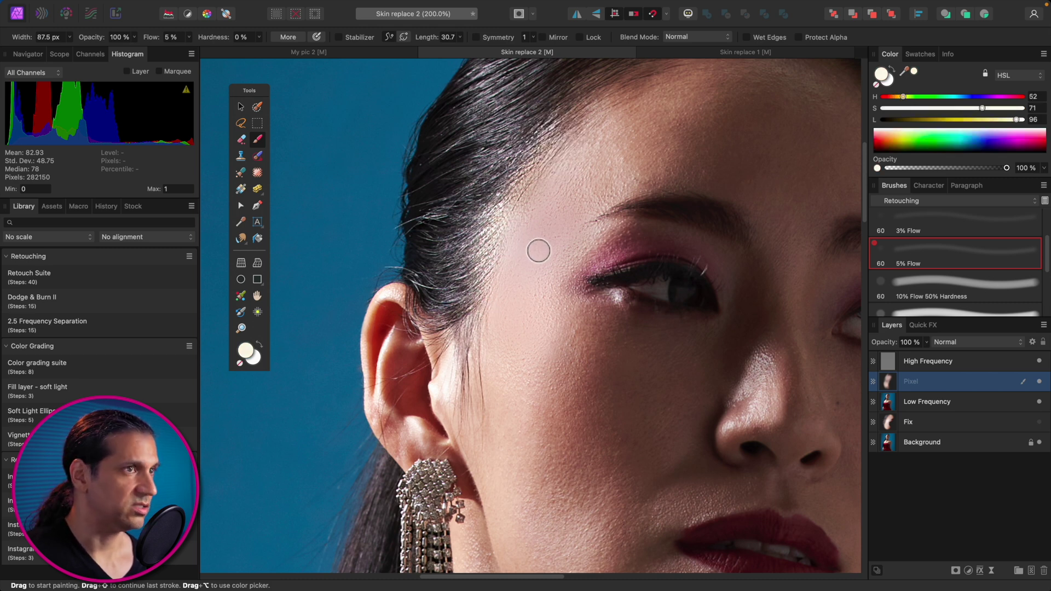
pyautogui.moveTo(598, 129); pyautogui.dragTo(602, 108)
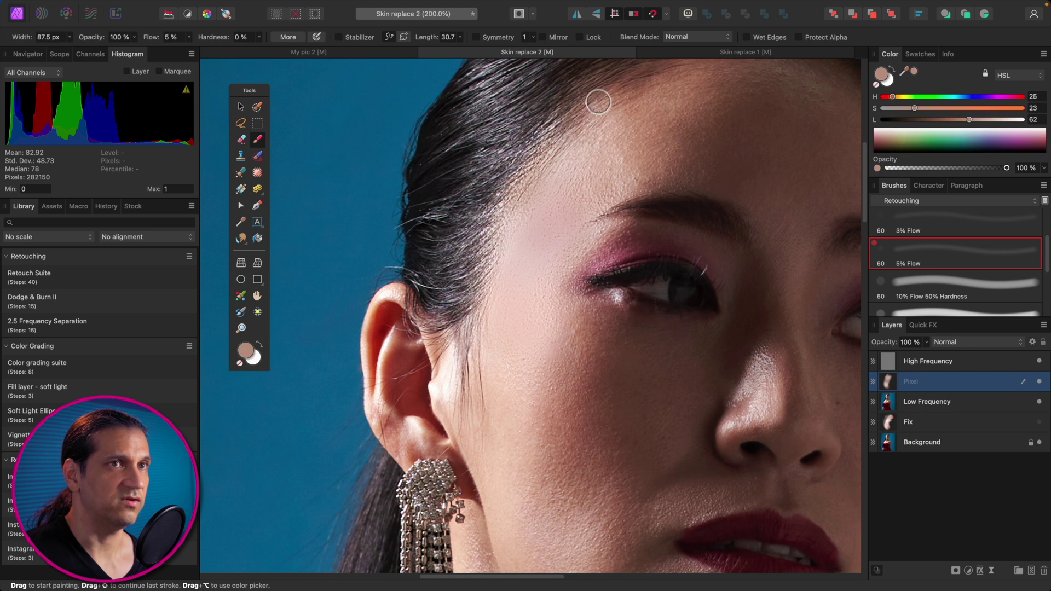
pyautogui.press(']')
pyautogui.moveTo(525, 186); pyautogui.dragTo(505, 228)
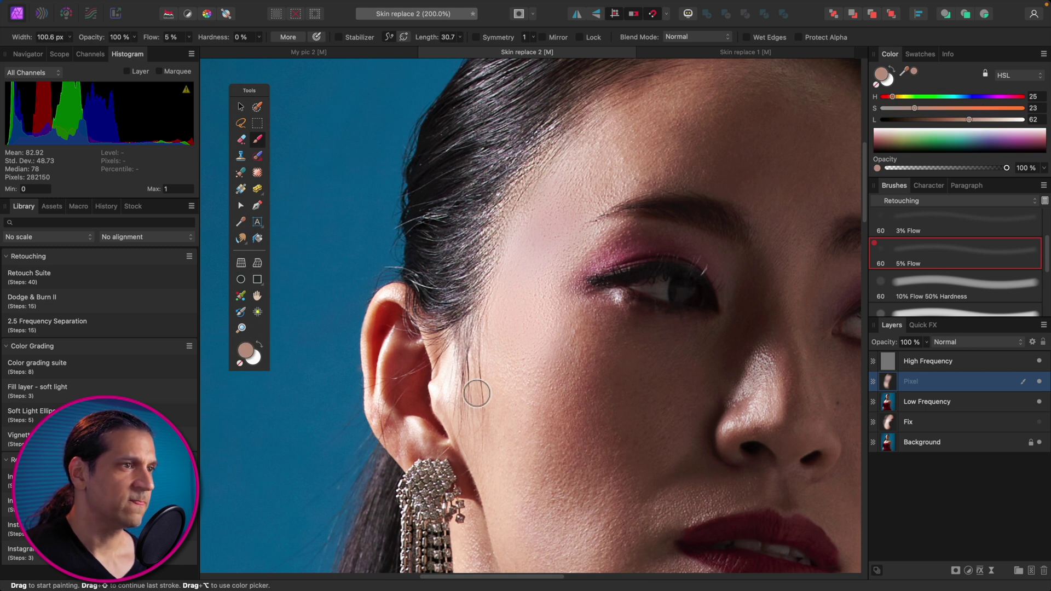
# Sample the skin tone beside the earlobe and paint it over the bright skin in front of the ear
pyautogui.keyDown('alt'); pyautogui.click(474, 430); pyautogui.keyUp('alt')
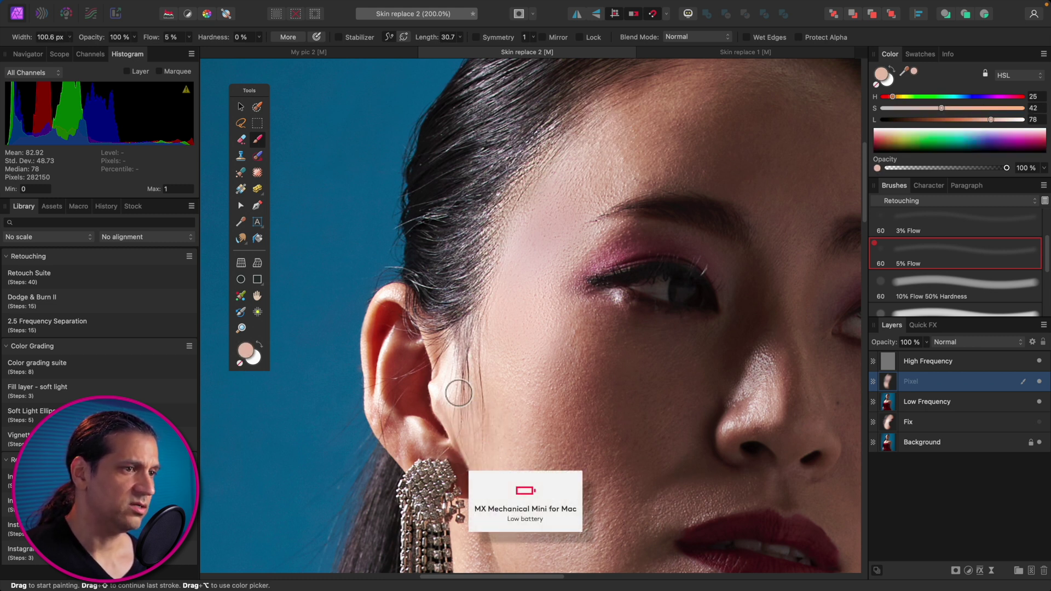
pyautogui.moveTo(448, 389)
pyautogui.mouseDown()
pyautogui.moveTo(457, 357)
pyautogui.moveTo(450, 403)
pyautogui.mouseUp()
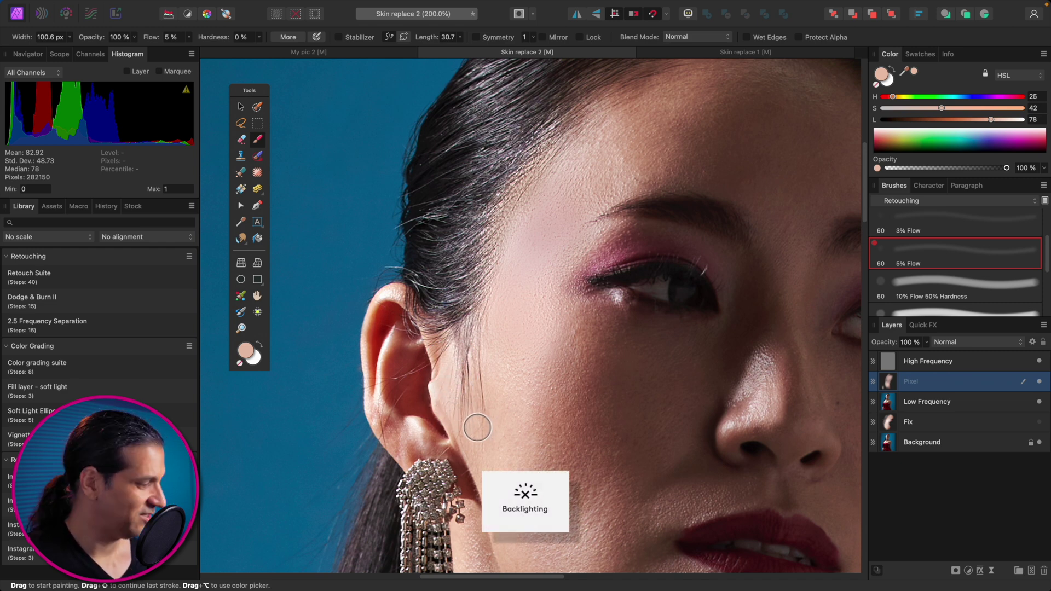
pyautogui.keyDown('alt'); pyautogui.click(466, 432); pyautogui.keyUp('alt')
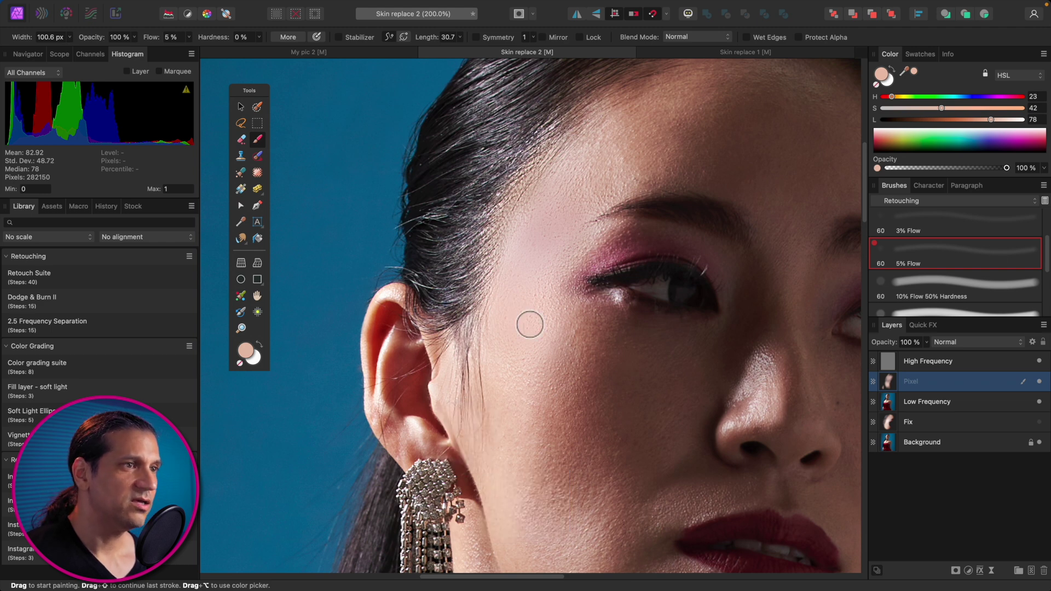
# Enlarge the brush to 153 px and blend sampled cheek and forehead tones over the temple and the area beside the eyebrow
pyautogui.keyDown('alt'); pyautogui.click(508, 374); pyautogui.keyUp('alt')
pyautogui.press(']')
pyautogui.press(']')
pyautogui.press(']')
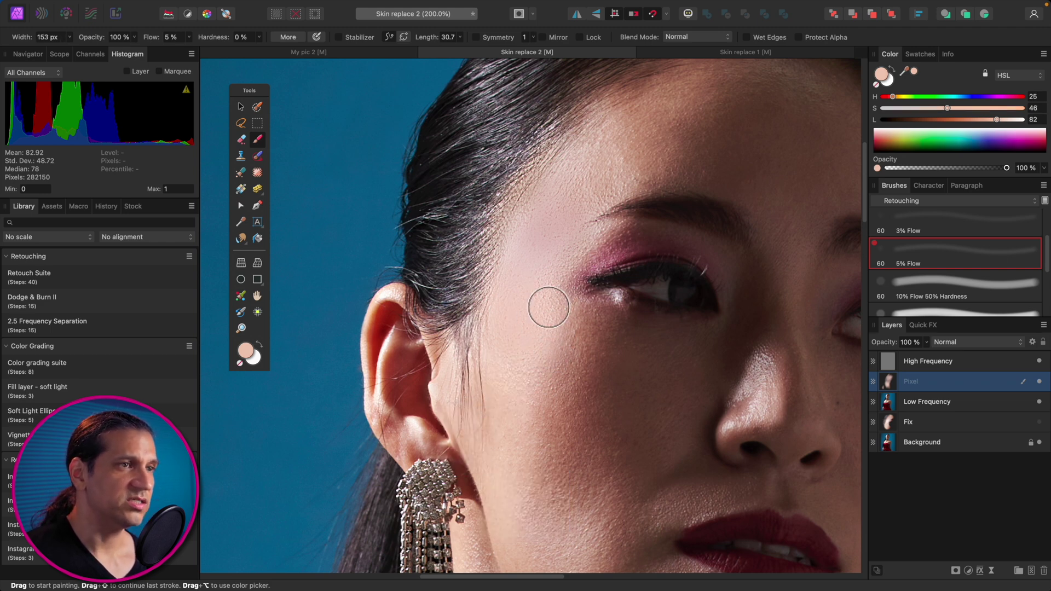
pyautogui.keyDown('alt'); pyautogui.click(606, 176); pyautogui.keyUp('alt')
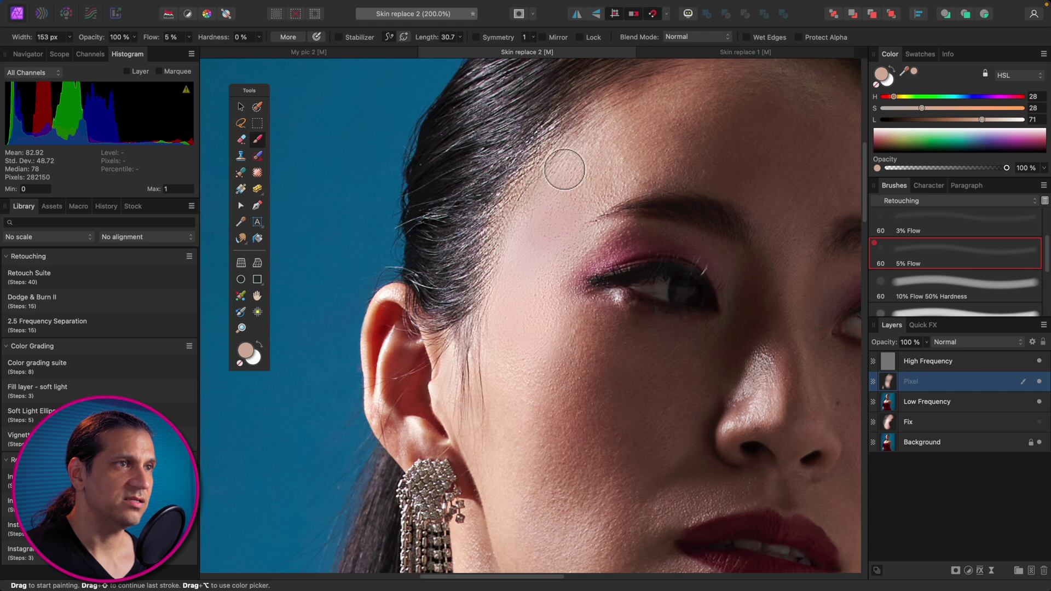
pyautogui.keyDown('alt'); pyautogui.click(606, 153); pyautogui.keyUp('alt')
pyautogui.moveTo(605, 154); pyautogui.dragTo(619, 101)
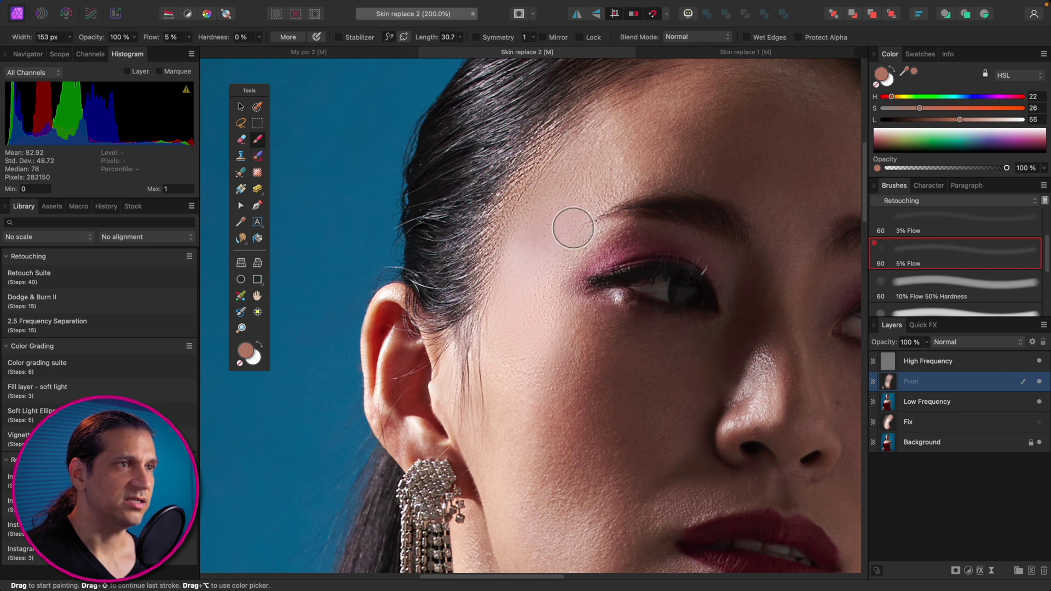
pyautogui.keyDown('alt'); pyautogui.click(588, 202); pyautogui.keyUp('alt')
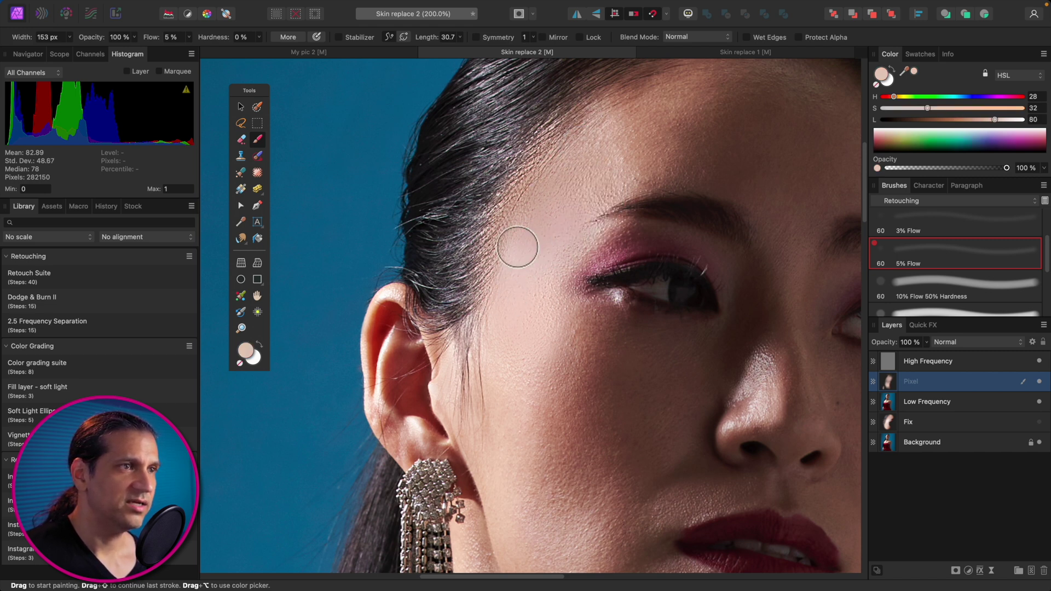
# Blend the temple into the upper cheek with tones sampled from the temple and cheek, enlarging the brush to 175.9 px
pyautogui.keyDown('alt'); pyautogui.click(519, 307); pyautogui.keyUp('alt')
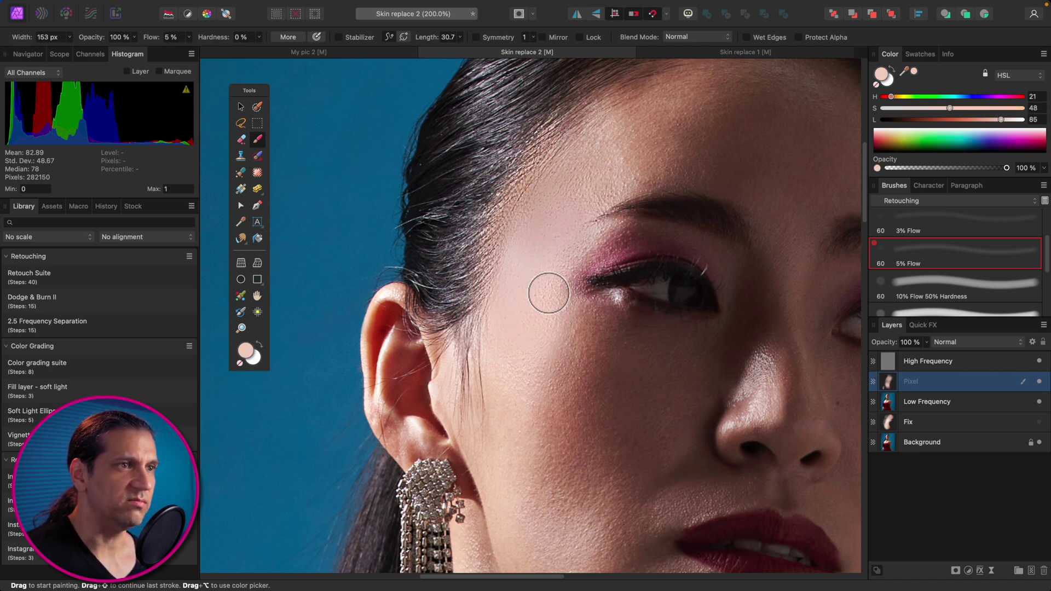
pyautogui.keyDown('alt'); pyautogui.click(550, 429); pyautogui.keyUp('alt')
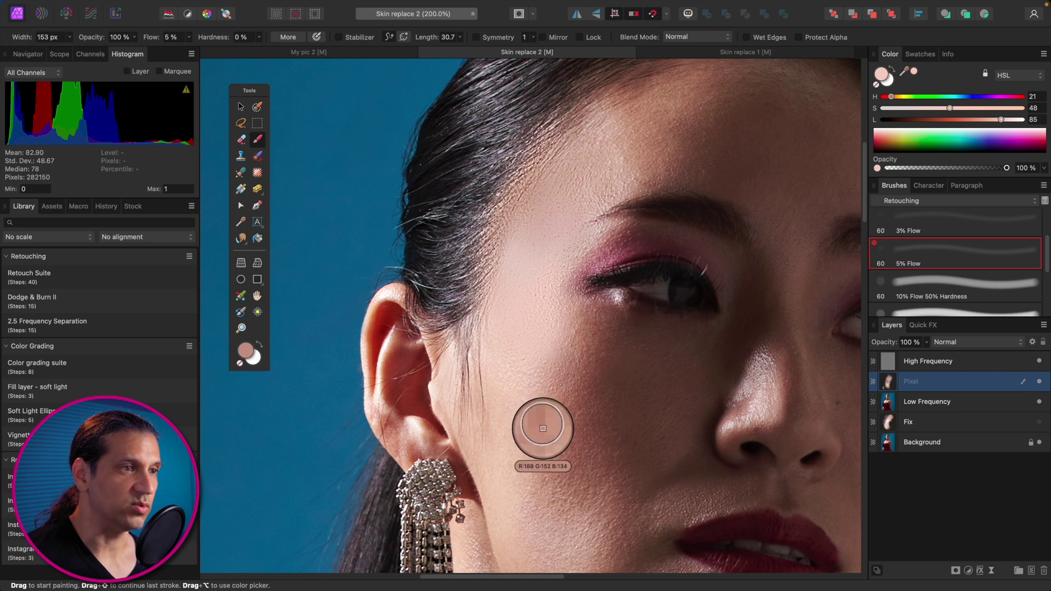
pyautogui.keyDown('alt'); pyautogui.click(522, 419); pyautogui.keyUp('alt')
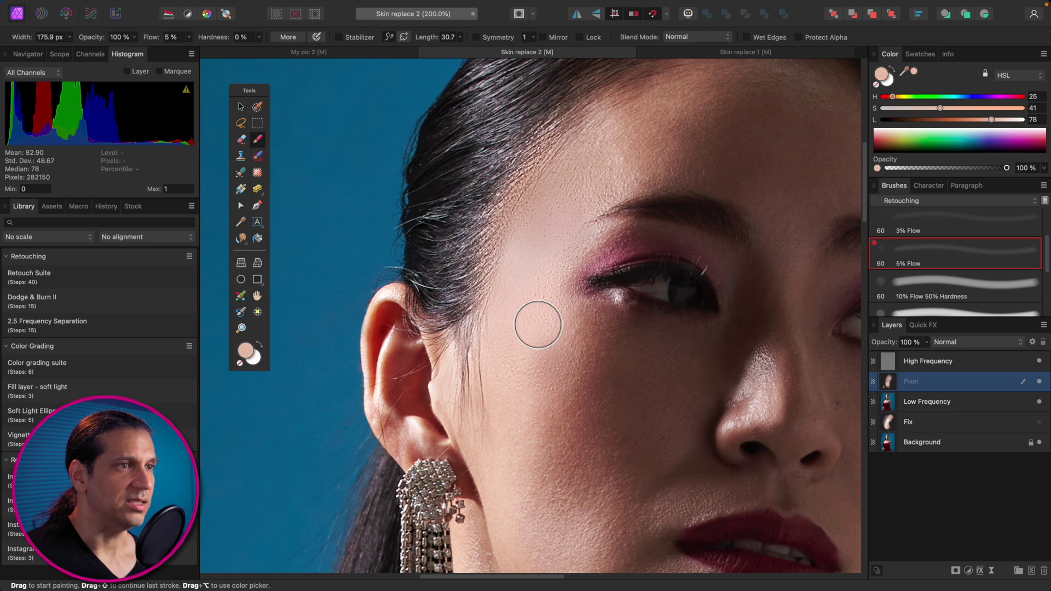
pyautogui.keyDown('alt'); pyautogui.click(542, 336); pyautogui.keyUp('alt')
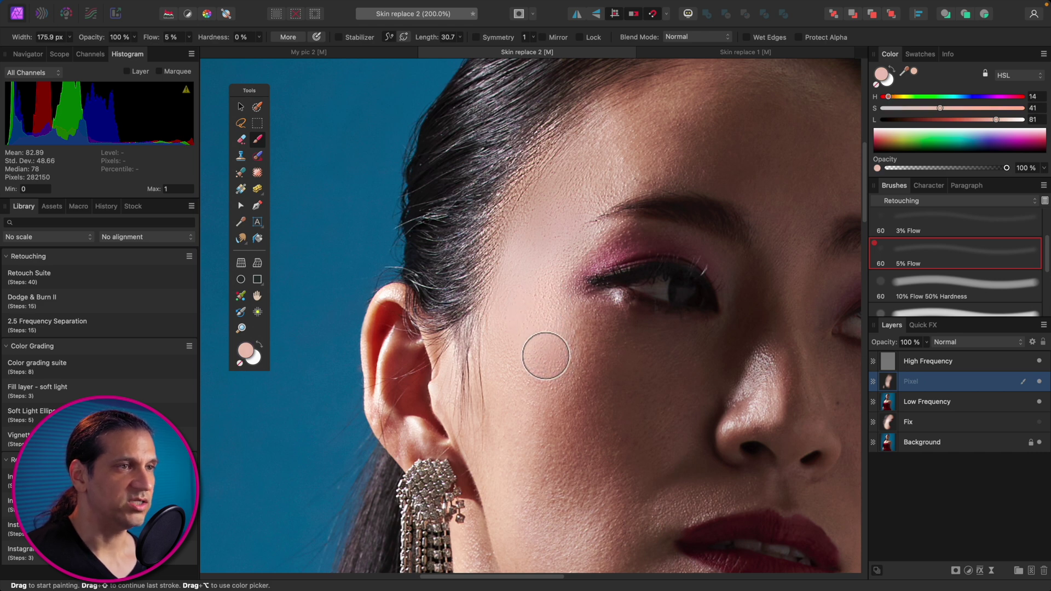
# Examine the whole portrait at reduced sizes with the painted Pixel layer hidden and shown
pyautogui.press('super+1')
pyautogui.press('super+0')
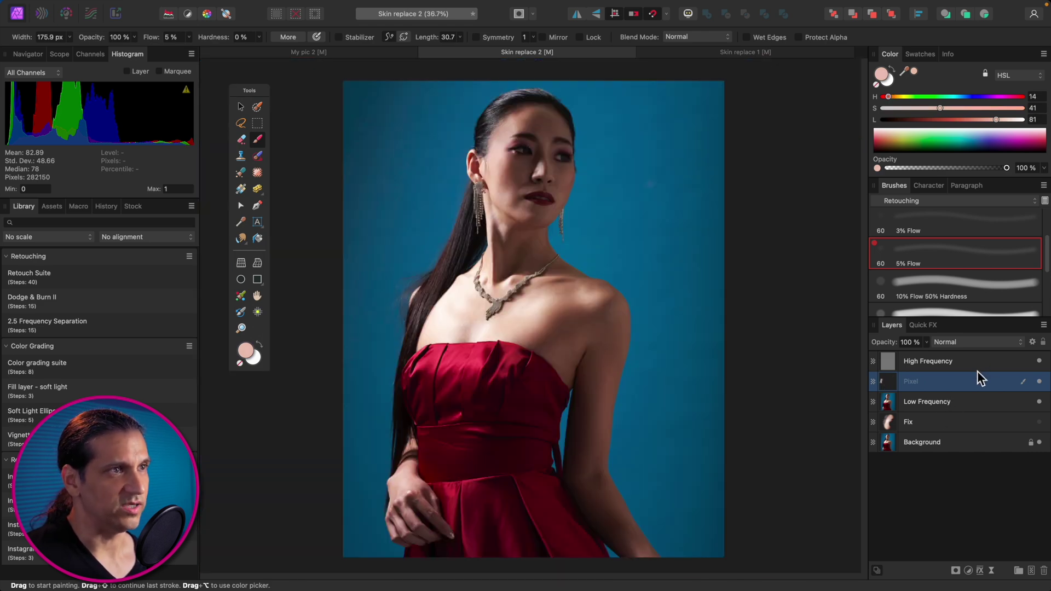
pyautogui.press('super+minus')
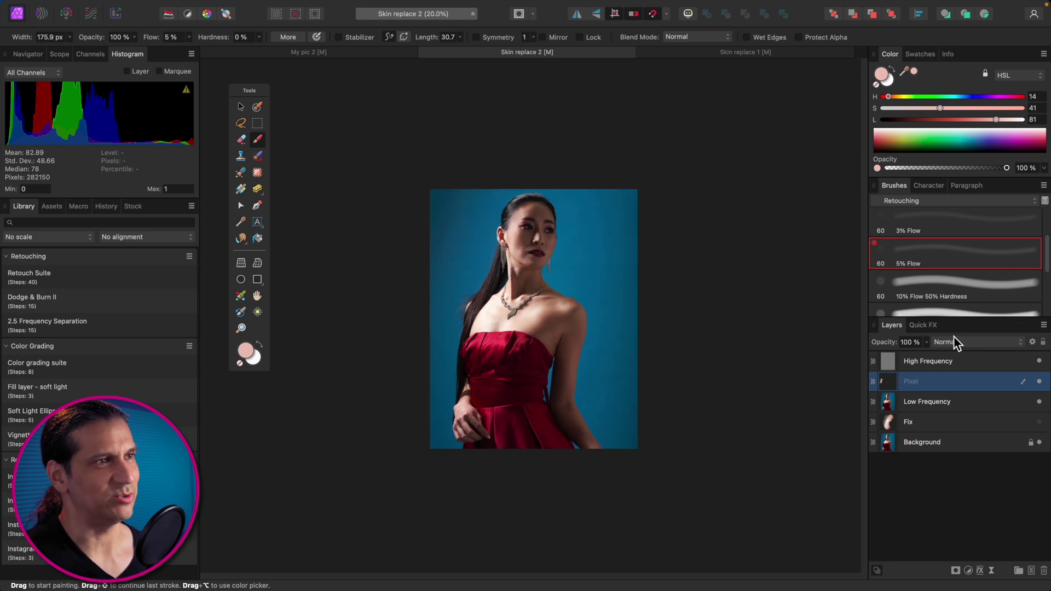
pyautogui.press('super+minus')
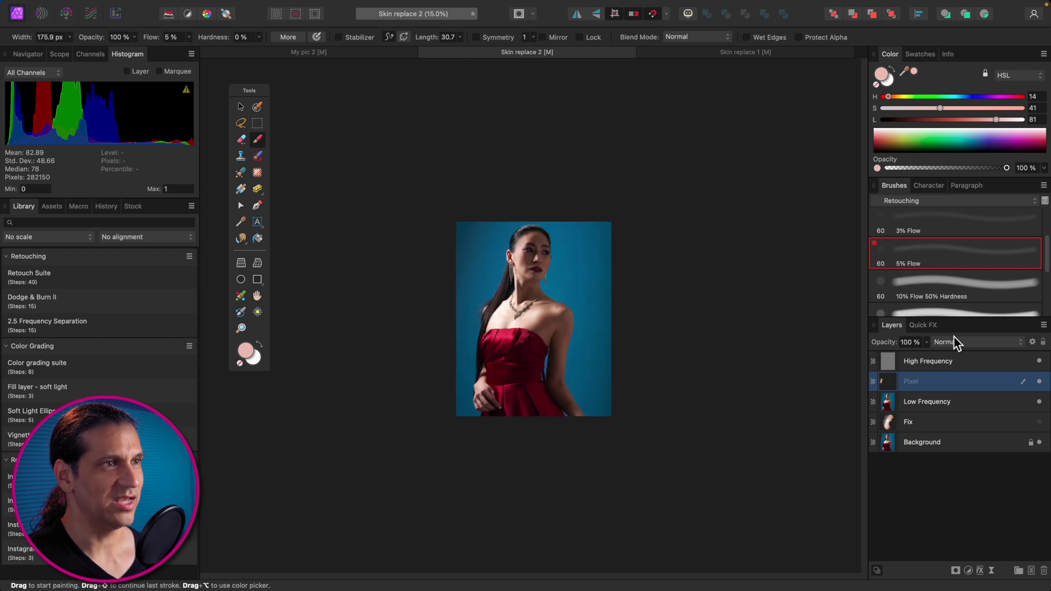
pyautogui.press('super+plus')
pyautogui.press('super+plus')
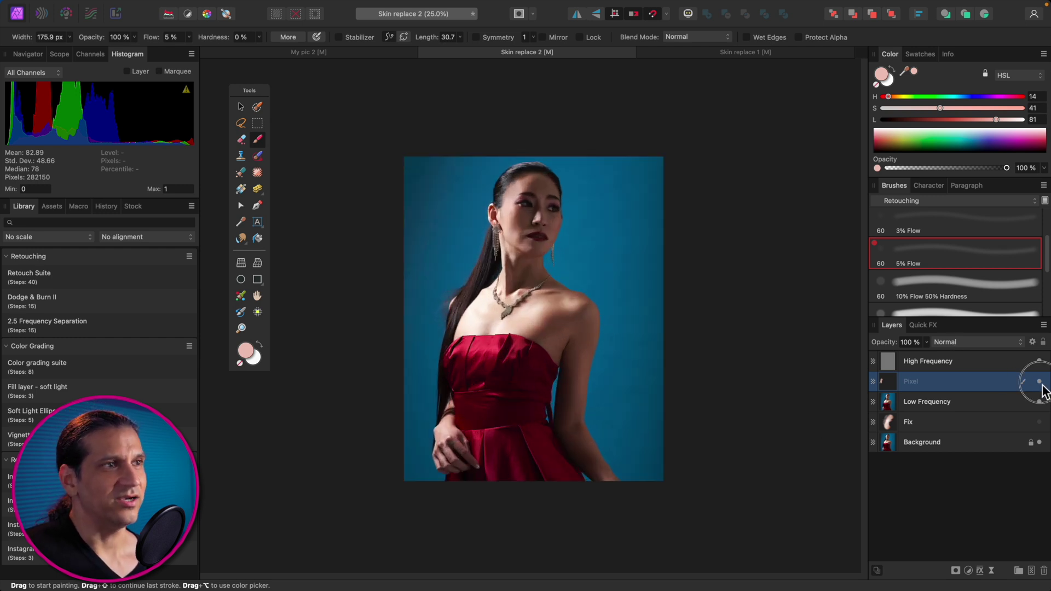
pyautogui.click(1040, 382)
pyautogui.click(1040, 382)
pyautogui.press('super+minus')
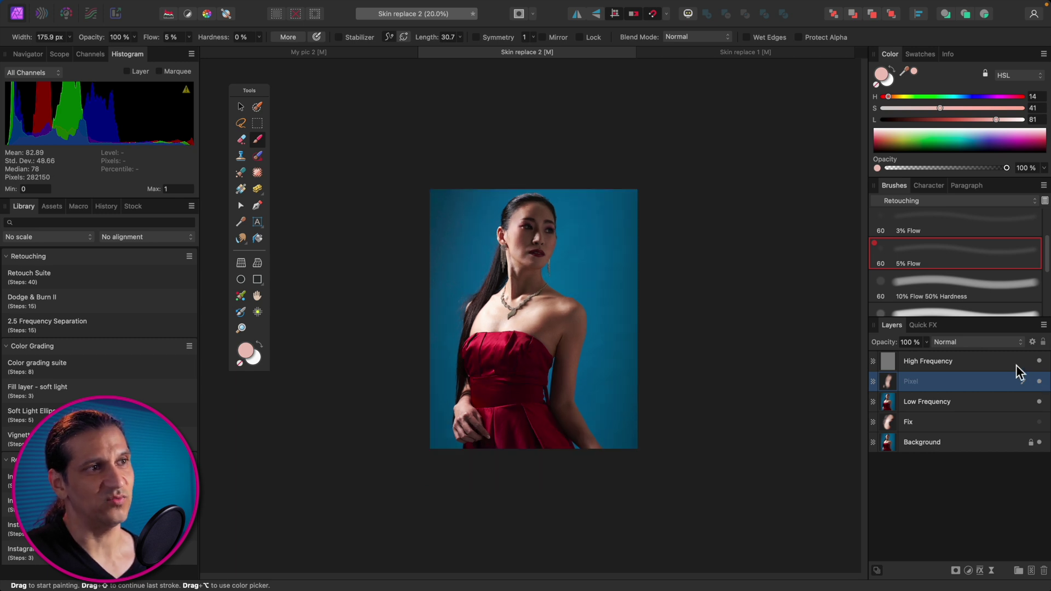
# Lower the painted Pixel layer's opacity to 71% and compare the portrait with the layer off and on
pyautogui.click(926, 344)
pyautogui.moveTo(931, 354); pyautogui.dragTo(934, 386)
pyautogui.click(1041, 383)
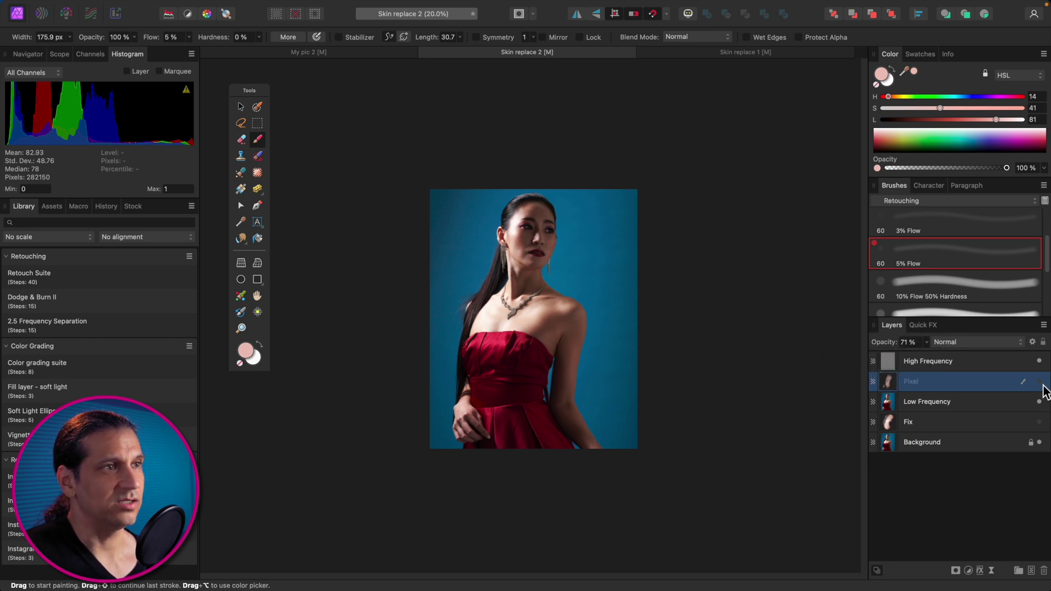
pyautogui.click(1041, 383)
pyautogui.click(1041, 383)
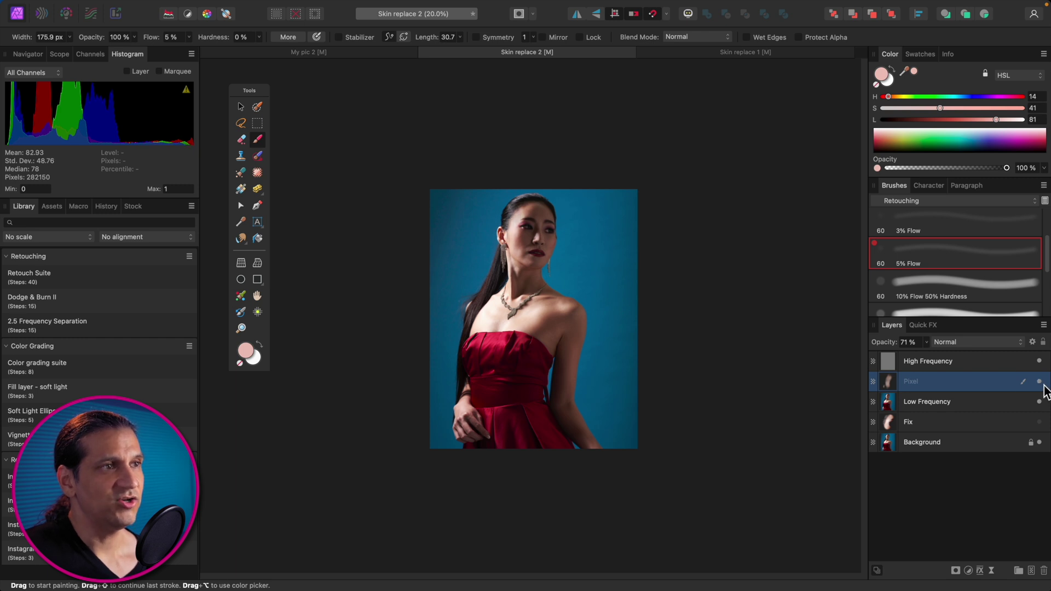
# Examine the temple repair from the full portrait up to a close-up, checking the tonal blending and the skin texture
pyautogui.press('super+plus')
pyautogui.press('super+plus')
pyautogui.press('super+plus')
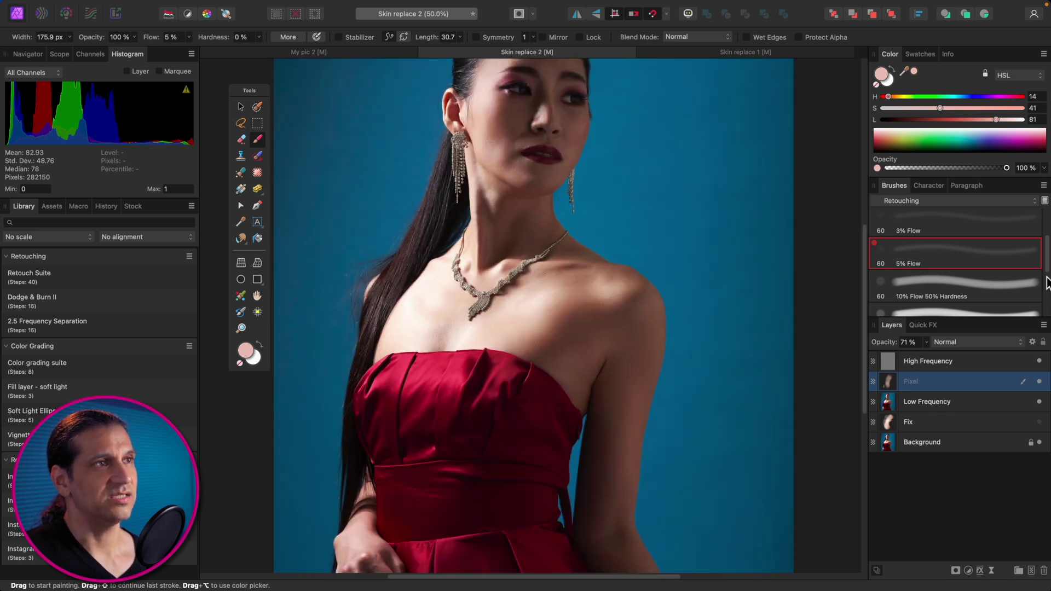
pyautogui.press('super+minus')
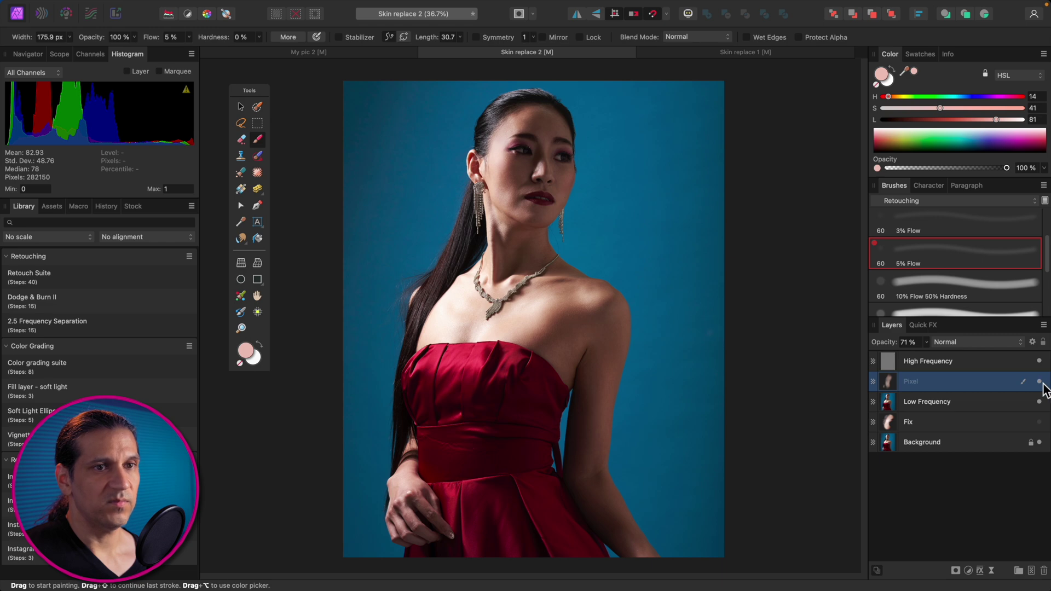
pyautogui.press('super+1')
pyautogui.moveTo(549, 232); pyautogui.dragTo(621, 499)
pyautogui.press('super+plus')
pyautogui.press('super+plus')
pyautogui.press('super+plus')
pyautogui.moveTo(626, 365); pyautogui.dragTo(575, 274)
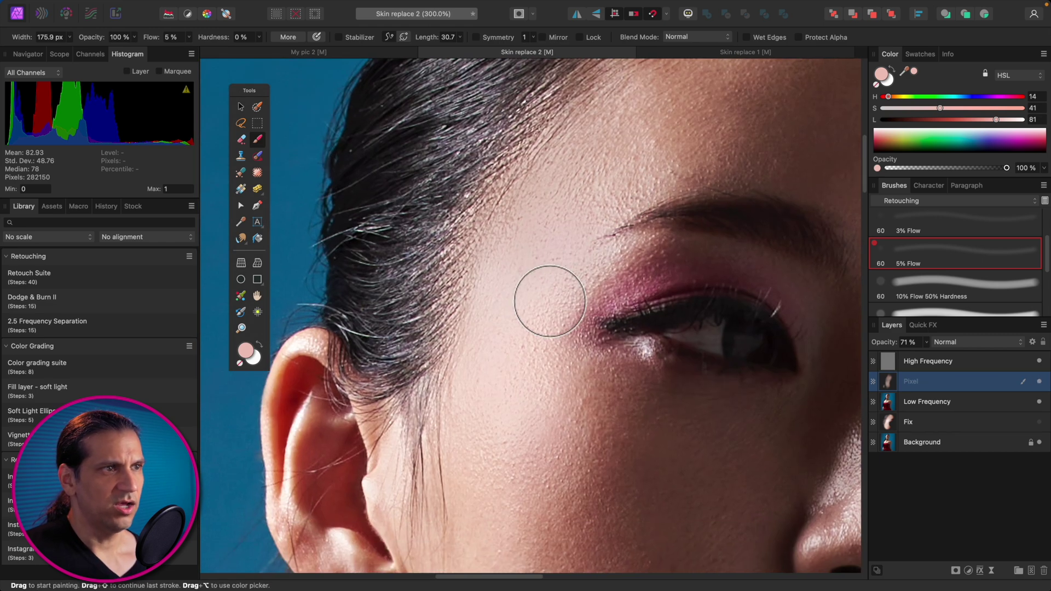
pyautogui.press('super+minus')
pyautogui.moveTo(596, 410); pyautogui.dragTo(587, 391)
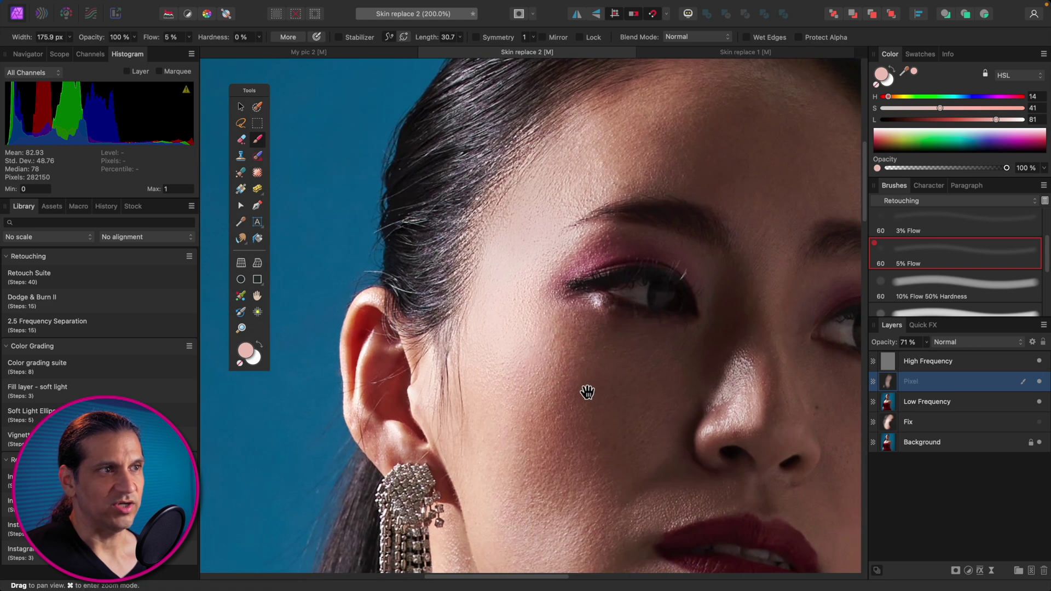
# Add a new pixel layer above the High Frequency layer and set its blend mode to Linear Light
pyautogui.click(999, 369)
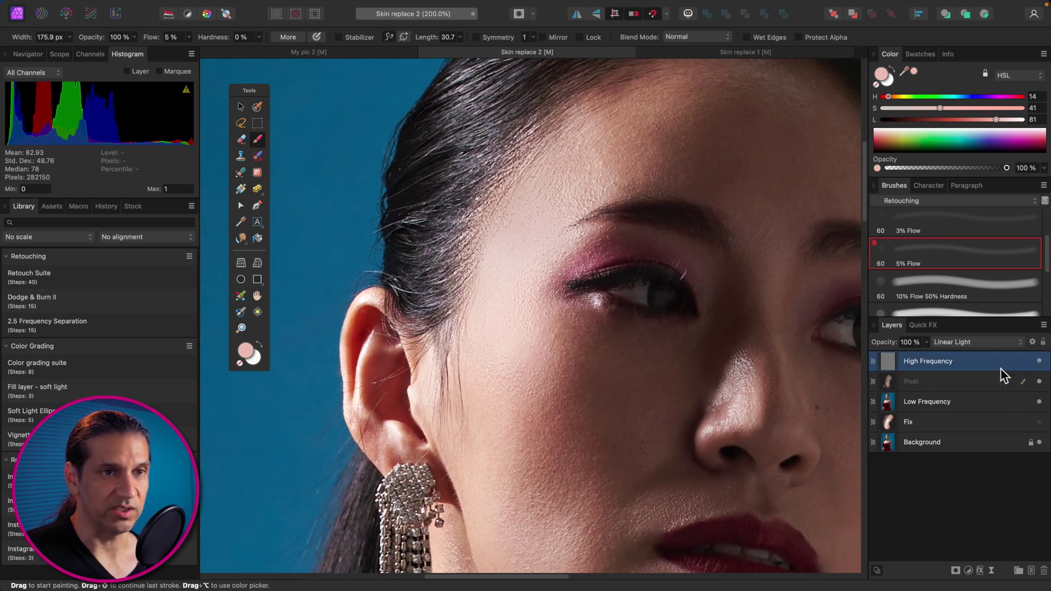
pyautogui.press('super+shift+n')
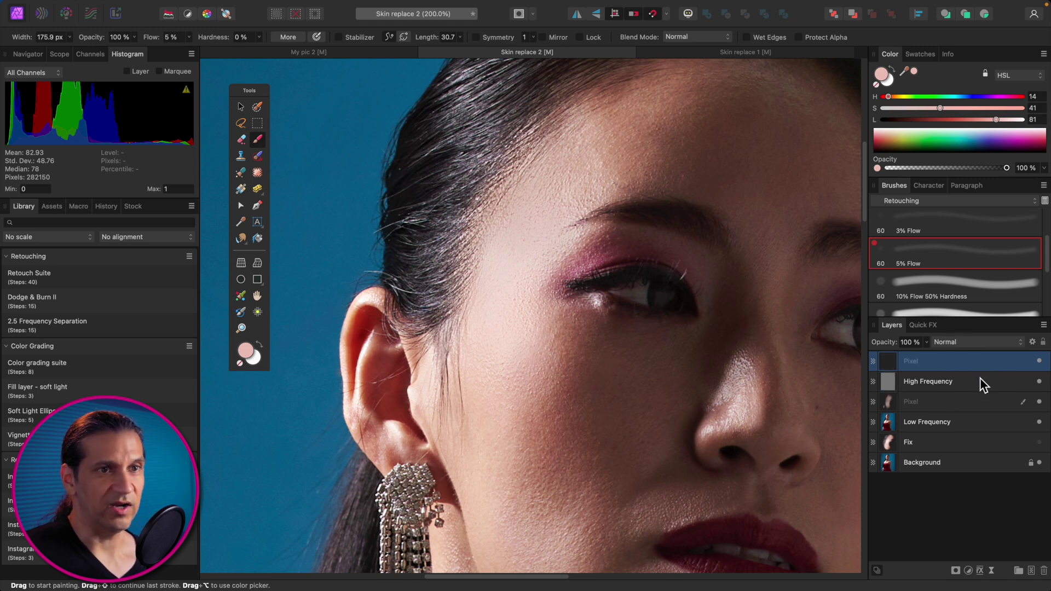
pyautogui.click(976, 347)
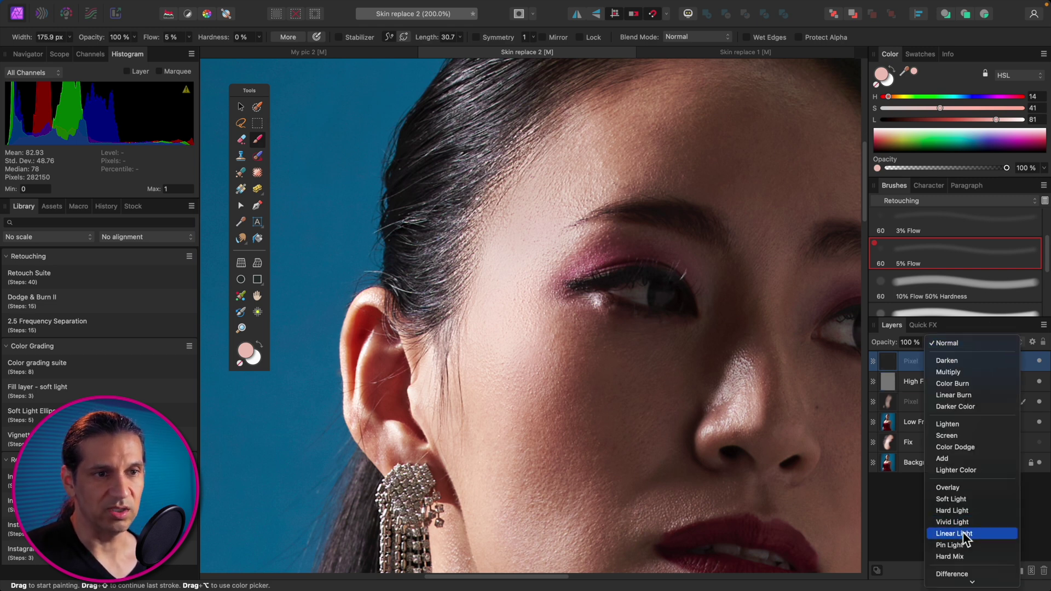
pyautogui.click(964, 522)
pyautogui.click(987, 346)
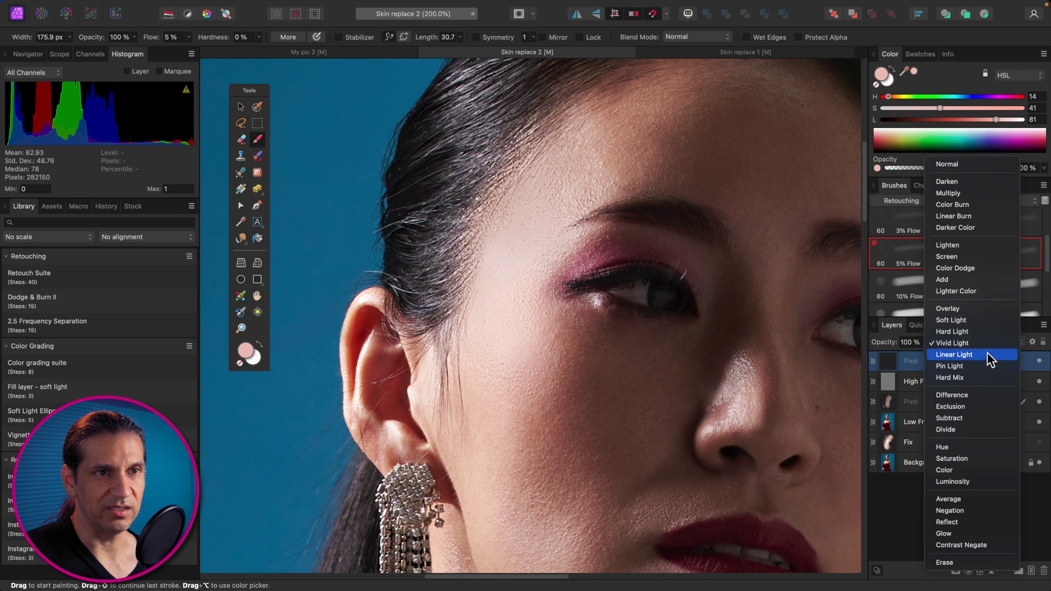
pyautogui.click(990, 365)
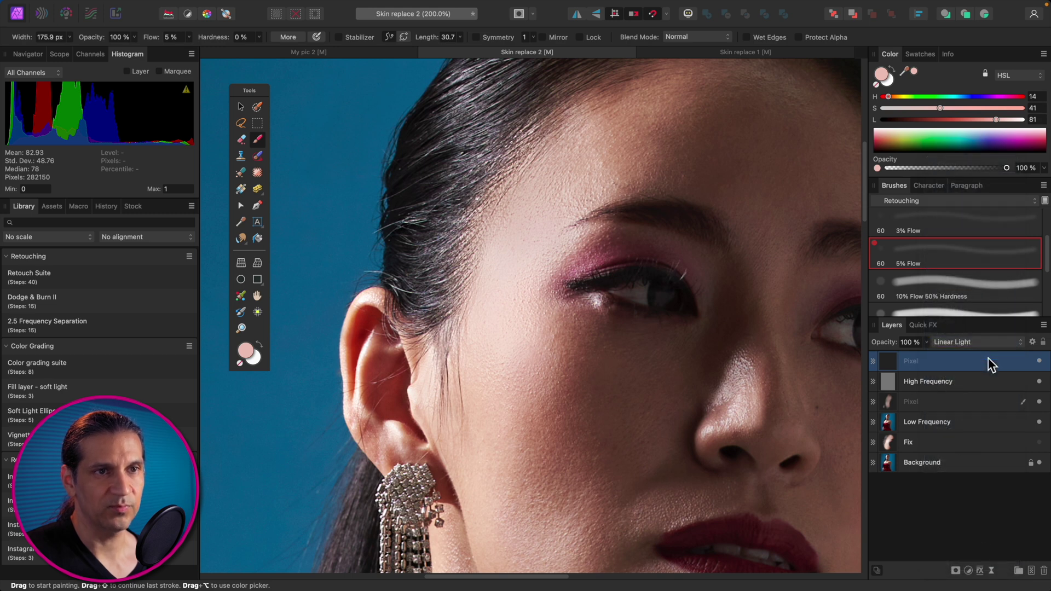
# Hide the painted Pixel, Low Frequency and Background layers to isolate the texture, and activate the Clone Brush
pyautogui.click(1040, 402)
pyautogui.click(1039, 422)
pyautogui.click(1039, 463)
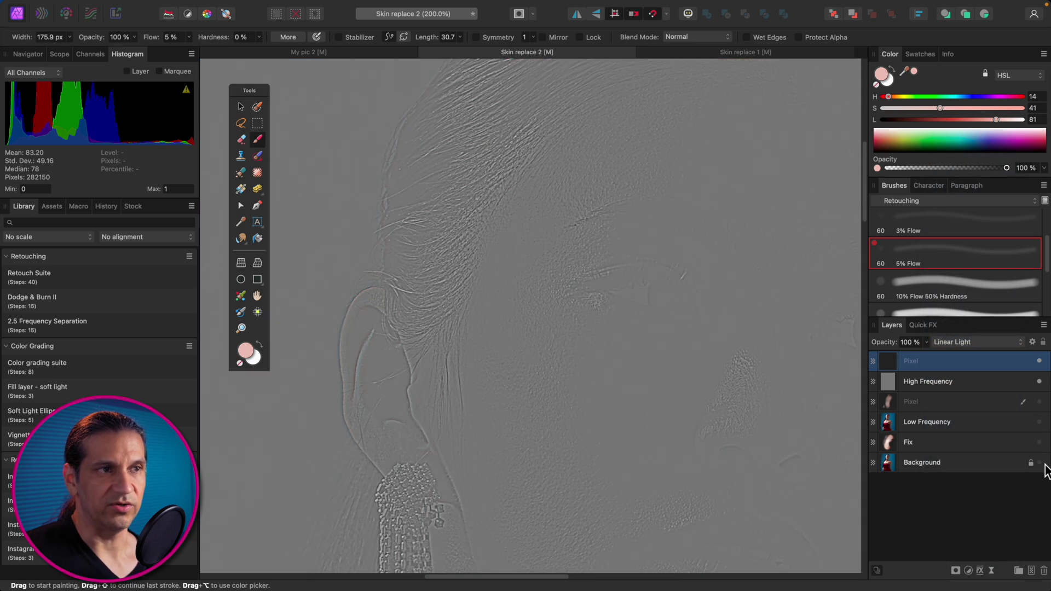
pyautogui.press('s')
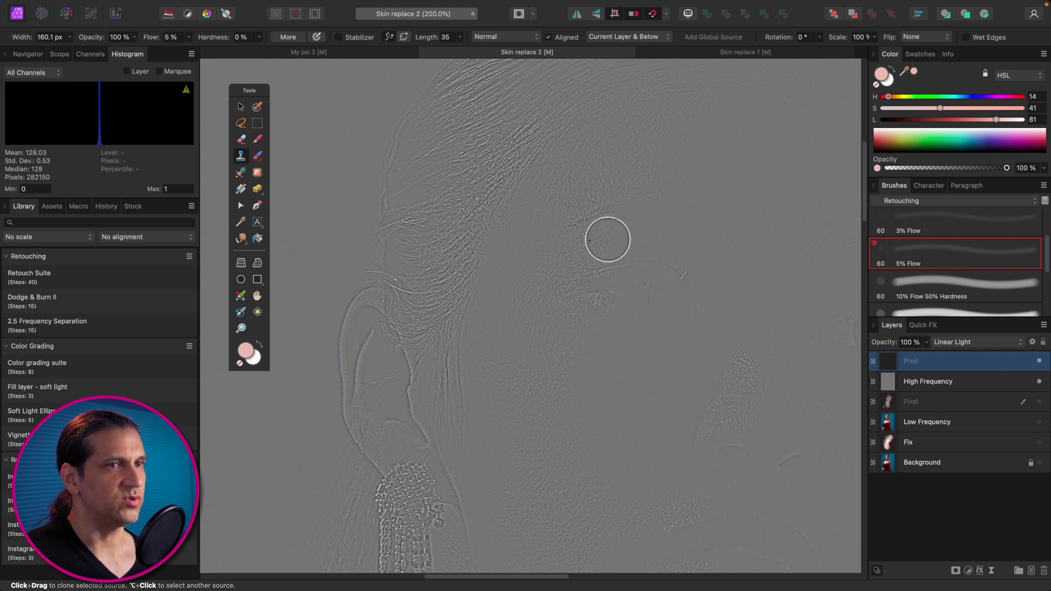
# Choose the Mask Brush preset, enlarge it to about 121 px and clone skin texture onto the cheekbone beside the eye
pyautogui.scroll(-5, 1029, 268)
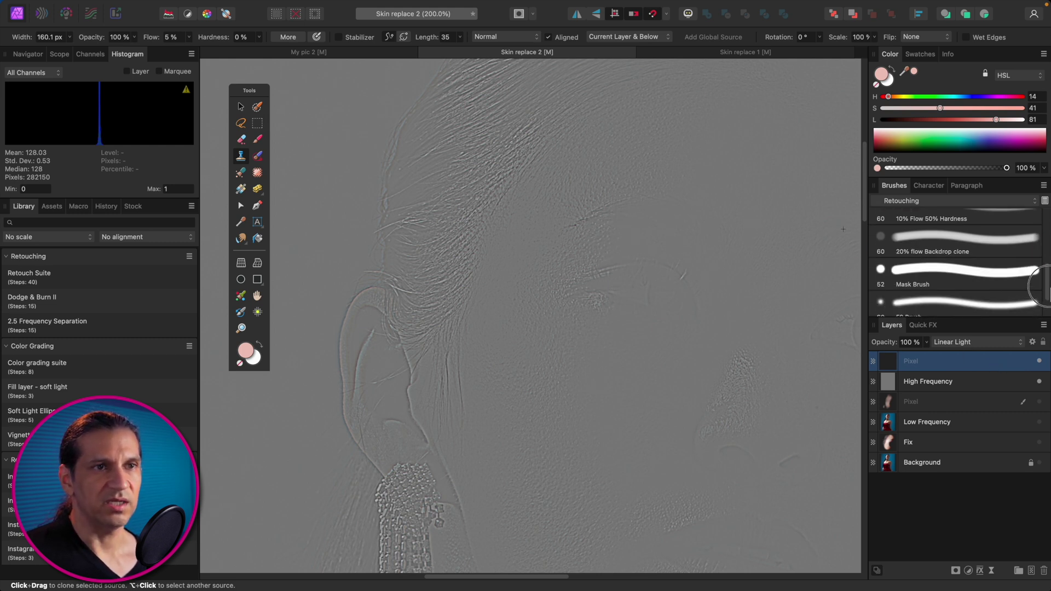
pyautogui.click(992, 236)
pyautogui.click(985, 263)
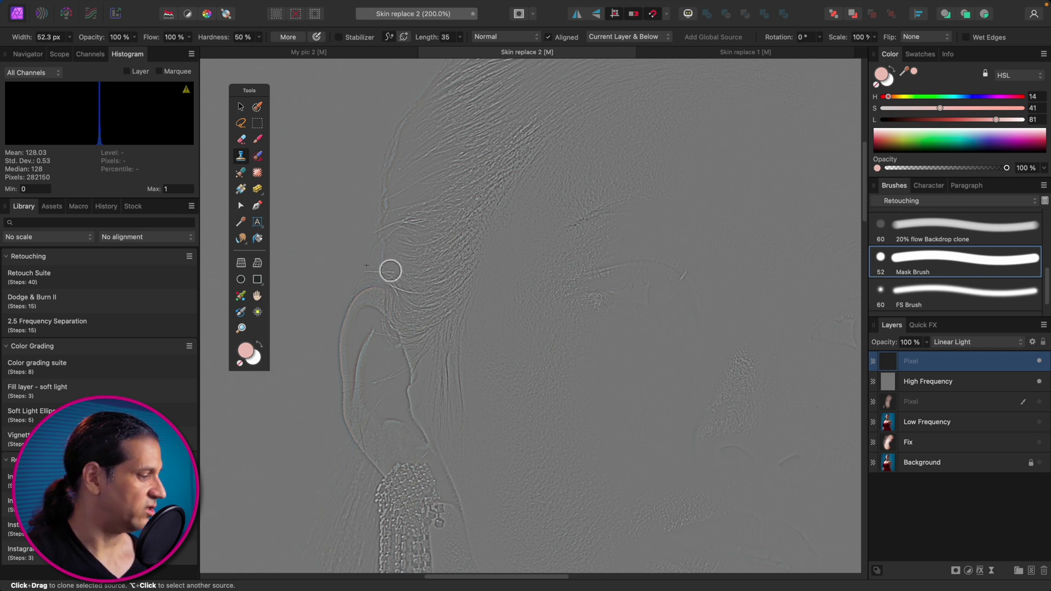
pyautogui.scroll(3, 624, 218)
pyautogui.hscroll(1, 624, 219)
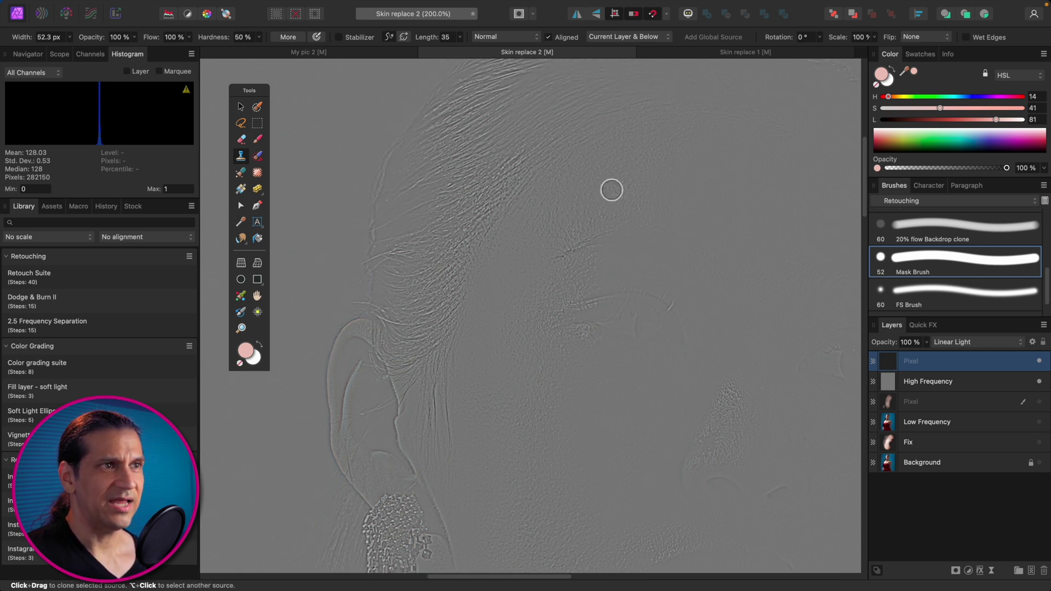
pyautogui.scroll(5, 587, 214)
pyautogui.hscroll(-1, 586, 213)
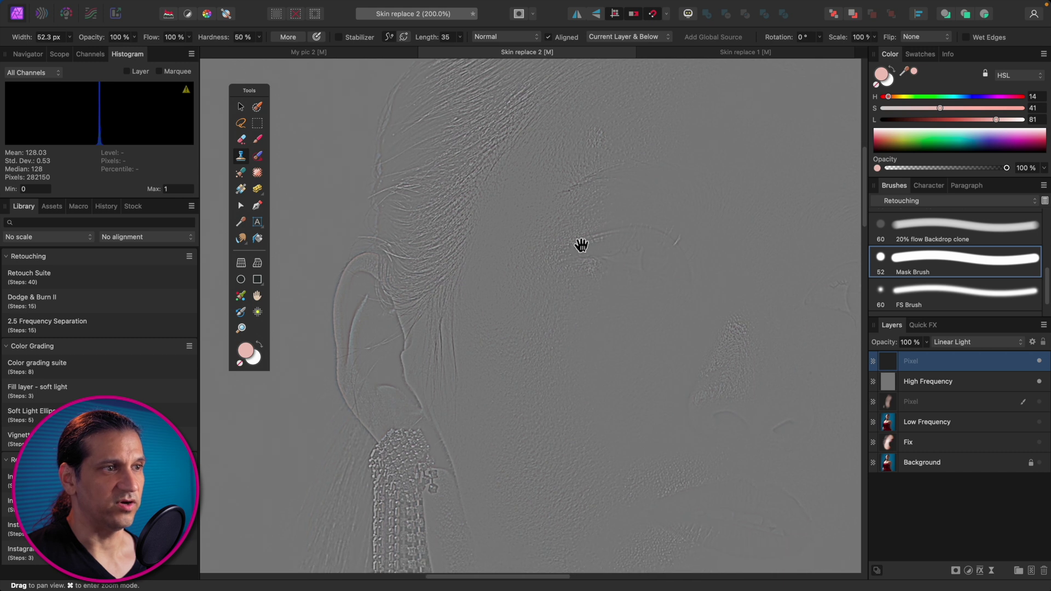
pyautogui.press(']')
pyautogui.press(']')
pyautogui.press(']')
pyautogui.press(']')
pyautogui.press(']')
pyautogui.press(']')
pyautogui.moveTo(505, 315); pyautogui.dragTo(511, 324)
# Sample the skin texture above the eyebrow and clone it onto the smooth temple, reducing the brush to 102.9 px
pyautogui.keyDown('alt'); pyautogui.click(579, 151); pyautogui.keyUp('alt')
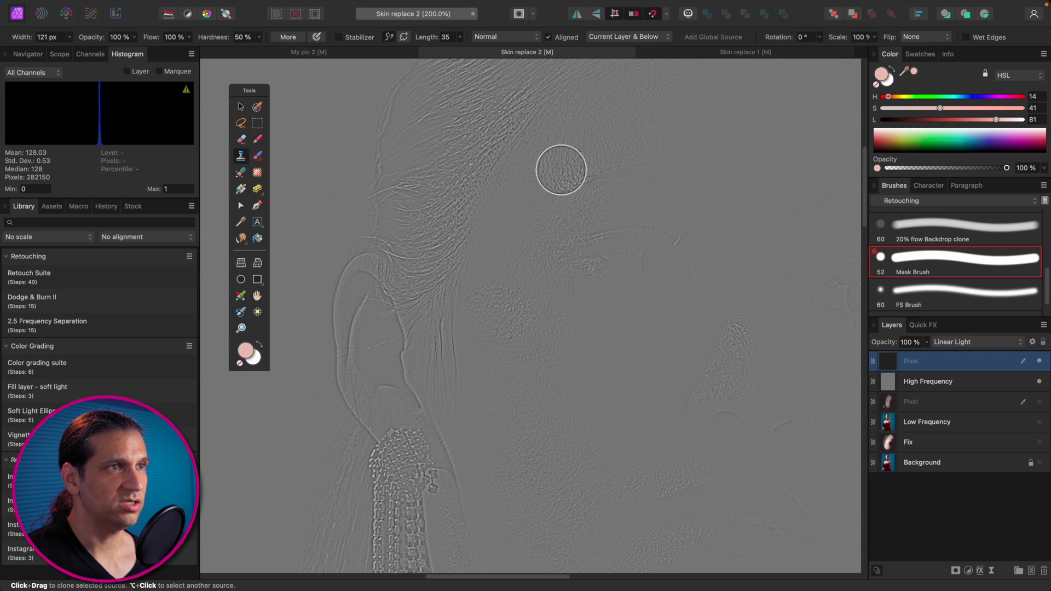
pyautogui.click(539, 192)
pyautogui.press('[')
pyautogui.press('[')
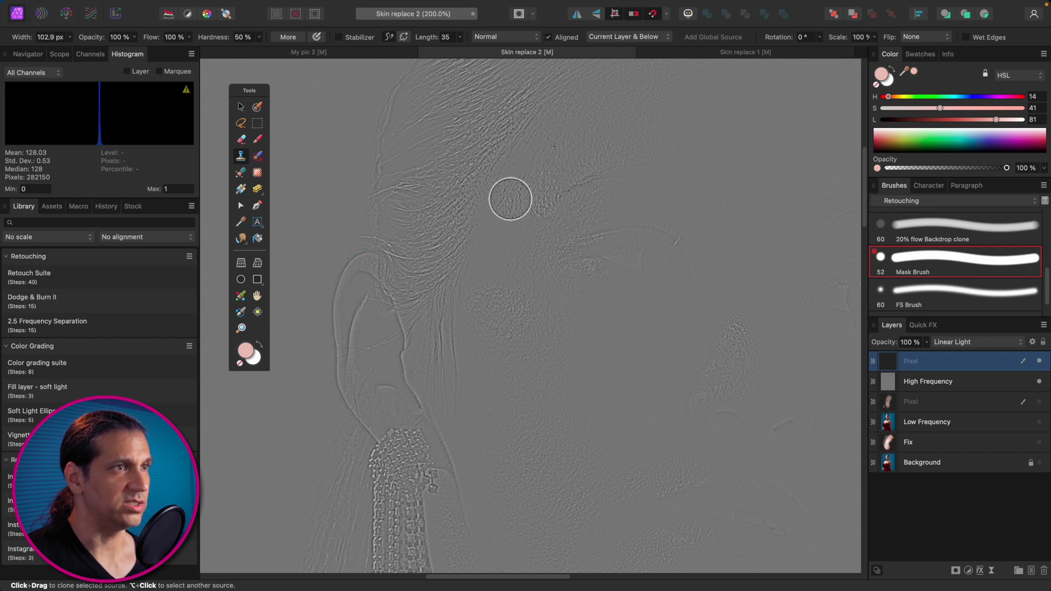
# Switch to the 10% Flow 50% Hardness brush at 91.3 px and clone texture from above the eyebrow onto the lower temple
pyautogui.scroll(3, 1047, 282)
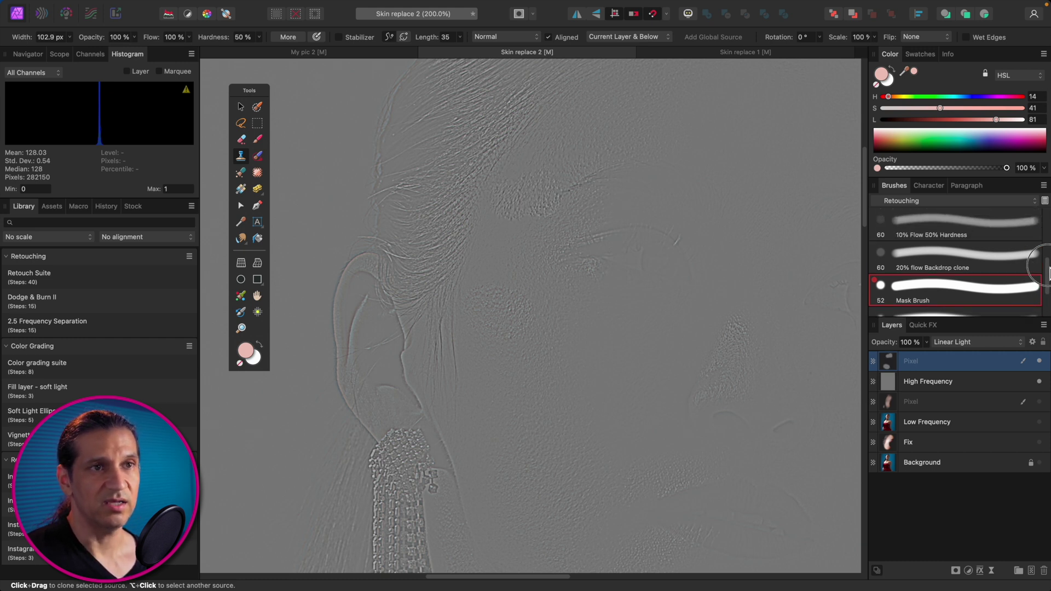
pyautogui.click(1013, 250)
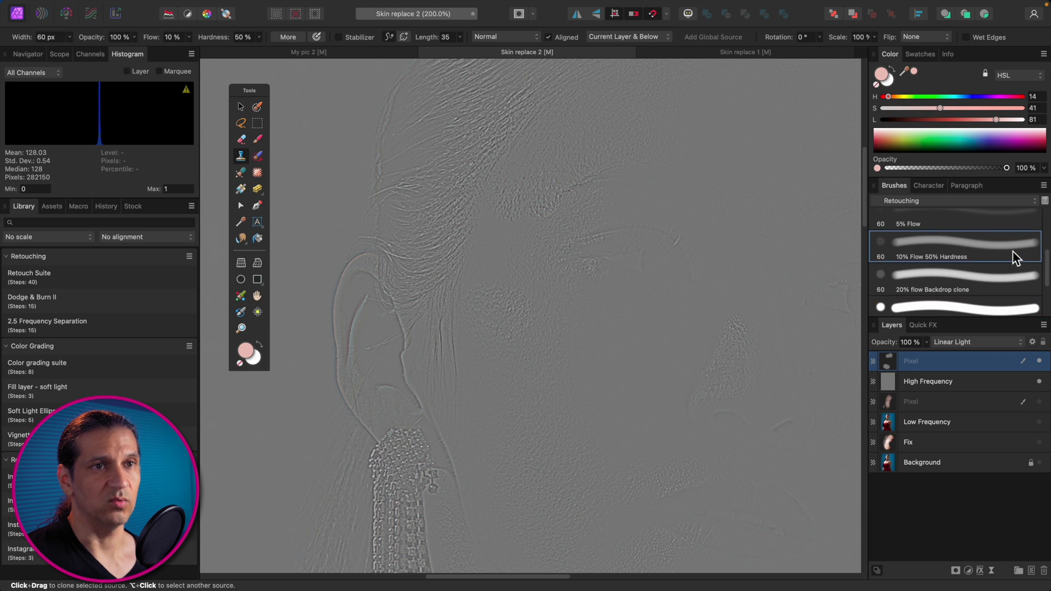
pyautogui.keyDown('alt'); pyautogui.click(567, 168); pyautogui.keyUp('alt')
pyautogui.press(']')
pyautogui.press(']')
pyautogui.press(']')
pyautogui.moveTo(516, 236)
pyautogui.mouseDown()
pyautogui.moveTo(499, 225)
pyautogui.moveTo(522, 239)
pyautogui.mouseUp()
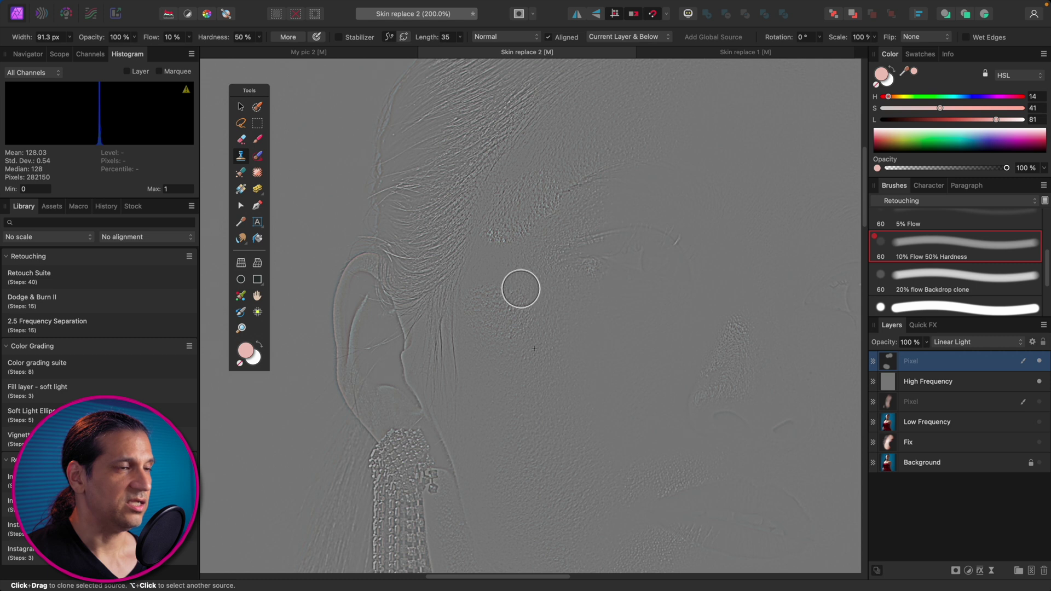
# Blend the texture patches by cloning along the hairline, resampling the temple texture and extending it down to the cheek
pyautogui.moveTo(473, 273)
pyautogui.mouseDown()
pyautogui.moveTo(488, 252)
pyautogui.moveTo(496, 259)
pyautogui.moveTo(476, 244)
pyautogui.mouseUp()
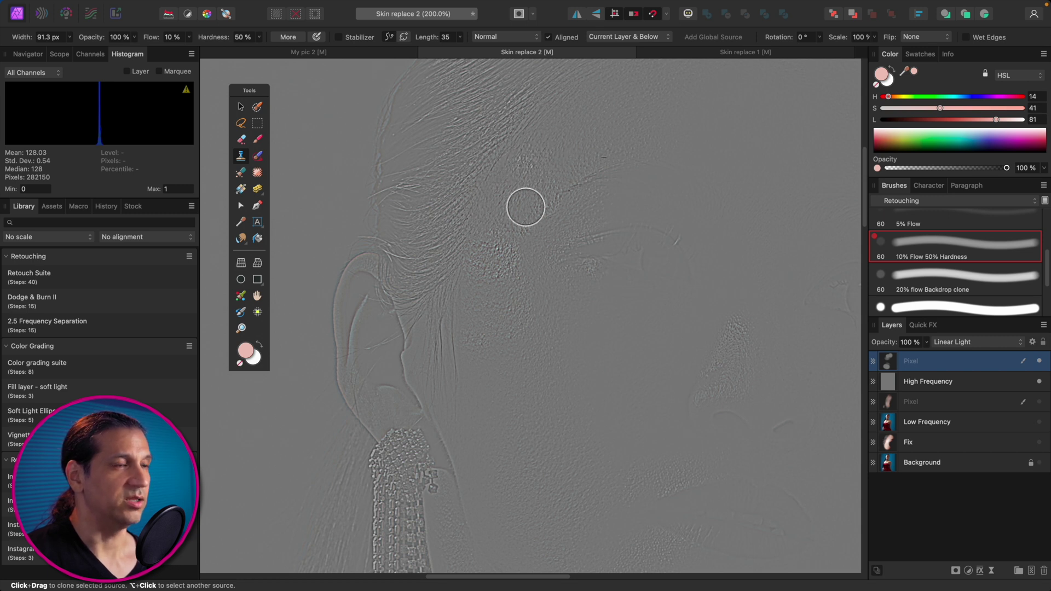
pyautogui.keyDown('alt'); pyautogui.click(532, 206); pyautogui.keyUp('alt')
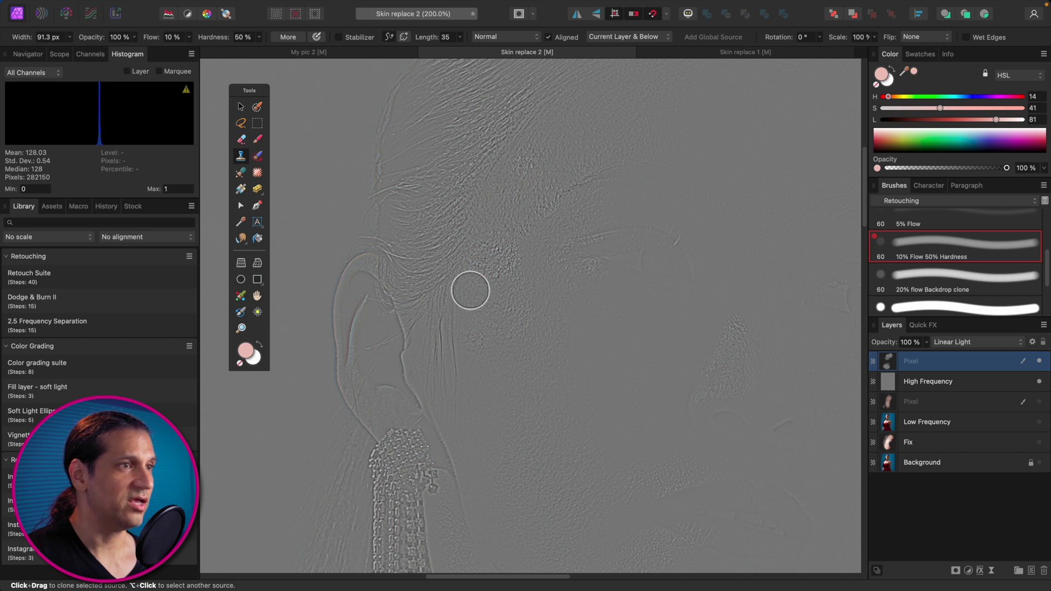
pyautogui.moveTo(487, 262)
pyautogui.mouseDown()
pyautogui.moveTo(497, 313)
pyautogui.moveTo(493, 375)
pyautogui.mouseUp()
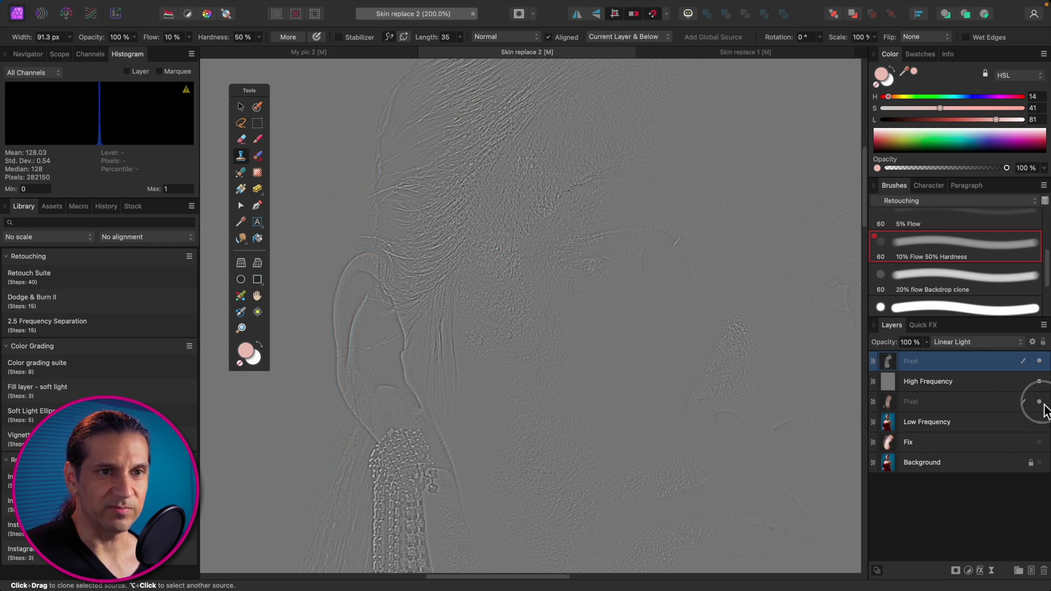
# Show all the hidden layers again and examine the temple repair in full color at 150% and 100% zoom
pyautogui.keyDown('alt'); pyautogui.click(1039, 402); pyautogui.keyUp('alt')
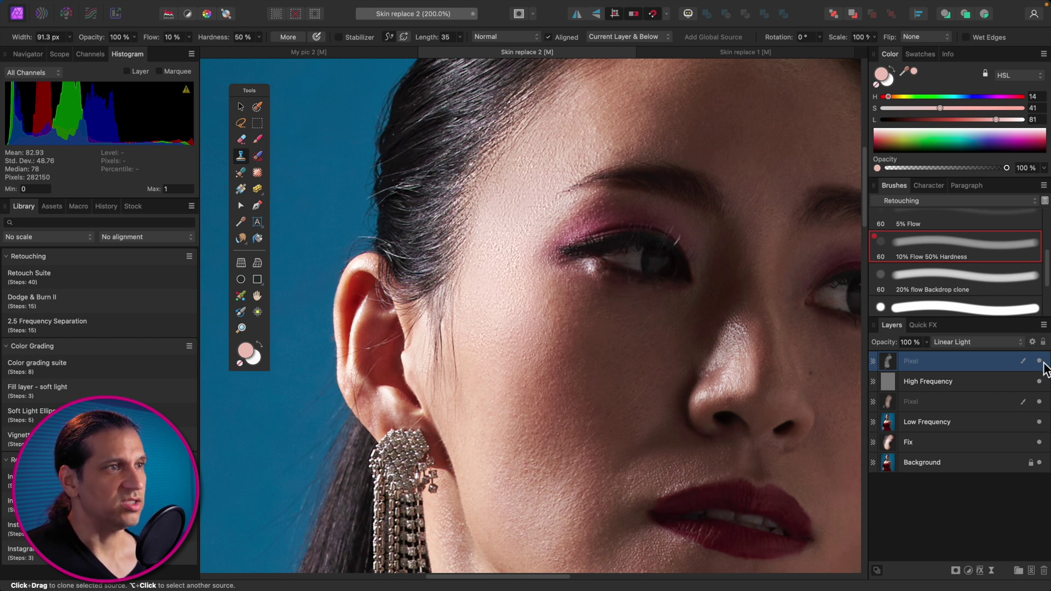
pyautogui.press('super+minus')
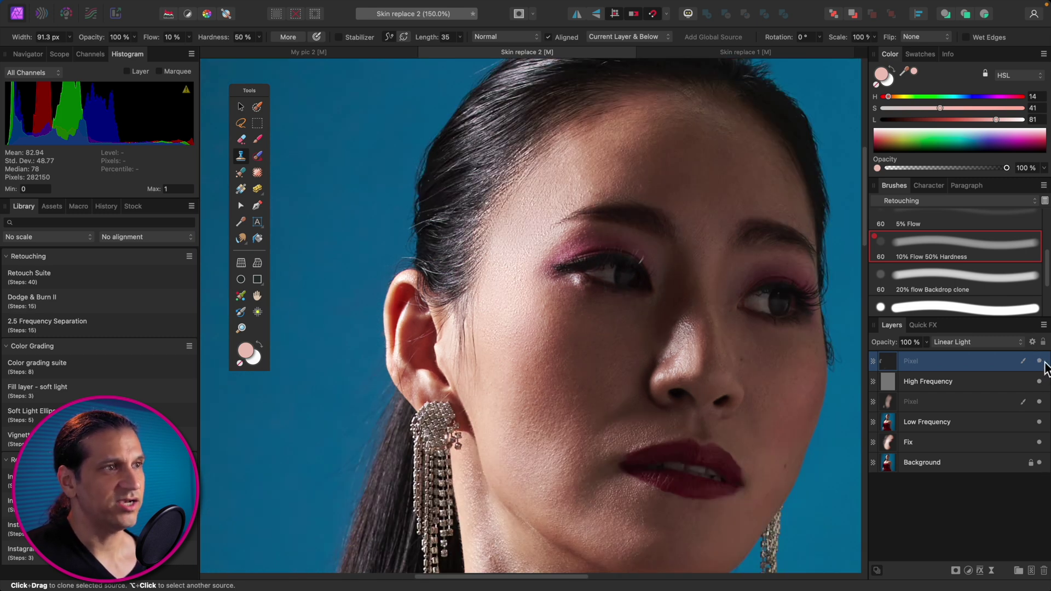
pyautogui.press('super+minus')
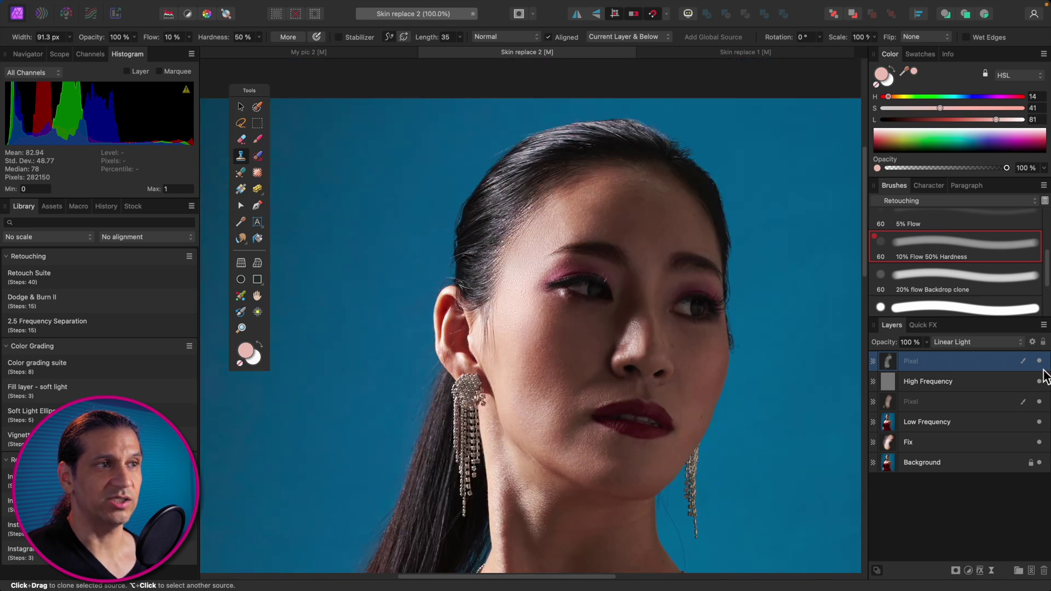
# Lower the opacity of the painted Pixel layer below High Frequency to 50%
pyautogui.click(957, 402)
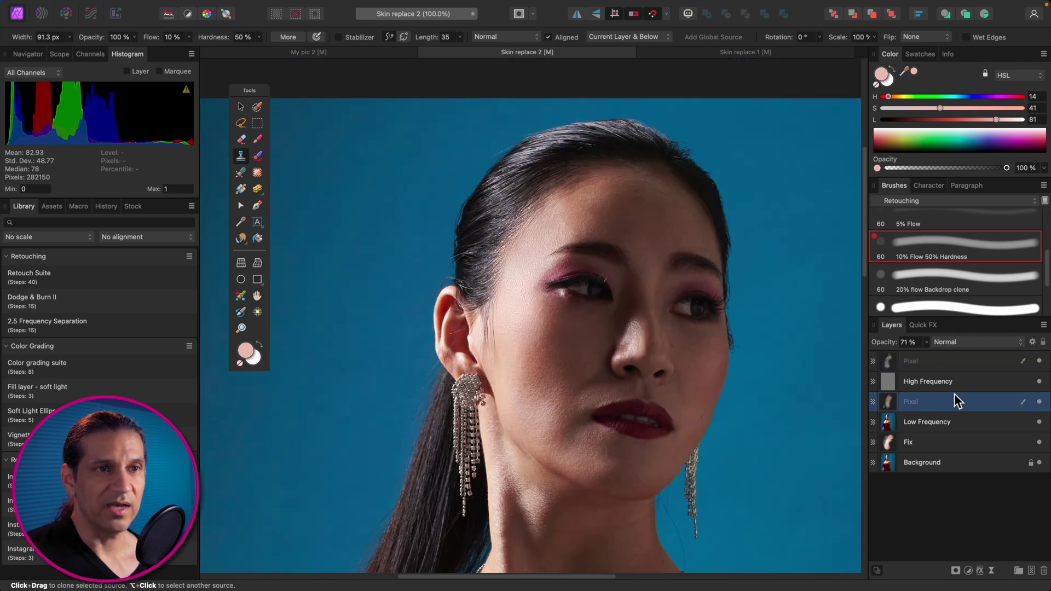
pyautogui.click(927, 344)
pyautogui.moveTo(927, 356); pyautogui.dragTo(912, 355)
# With the Fix layer hidden, select every layer above it and compare the portrait with them off and on at different zooms
pyautogui.click(1048, 365)
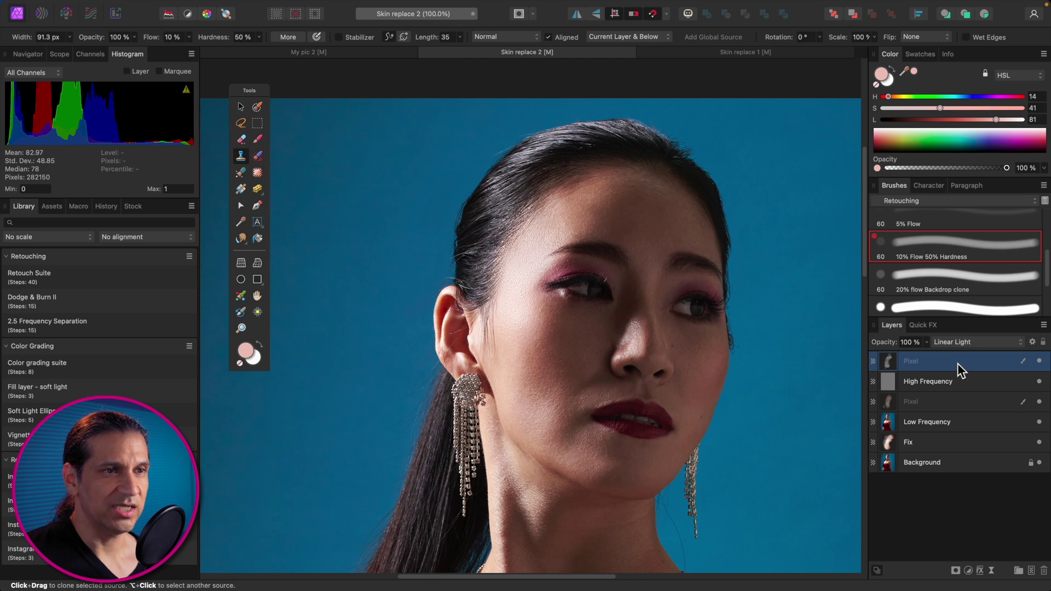
pyautogui.press('super+0')
pyautogui.press('super+=')
pyautogui.press('super+=')
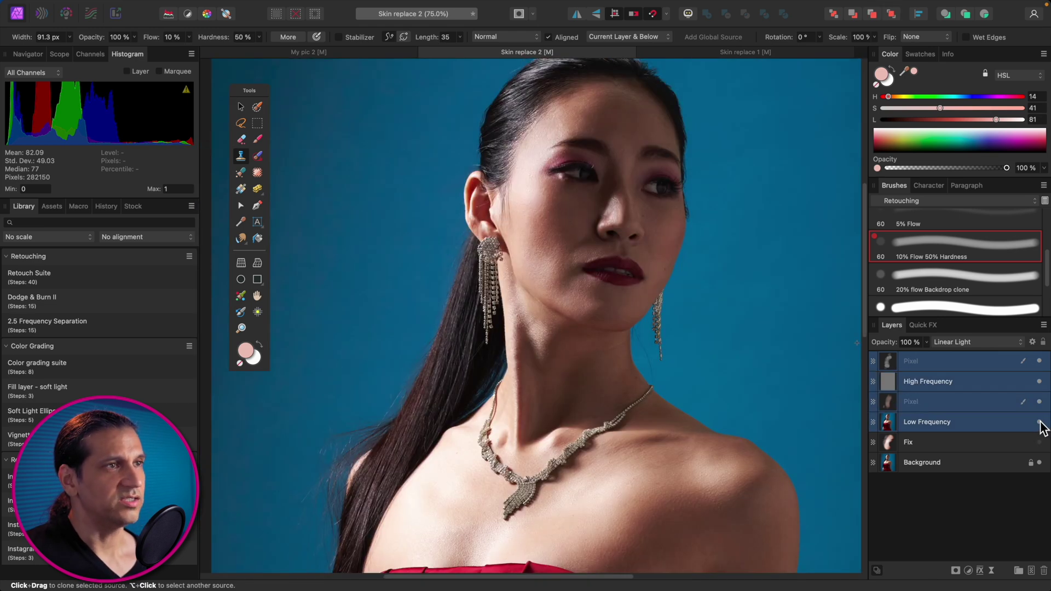
pyautogui.click(1039, 422)
pyautogui.click(1039, 422)
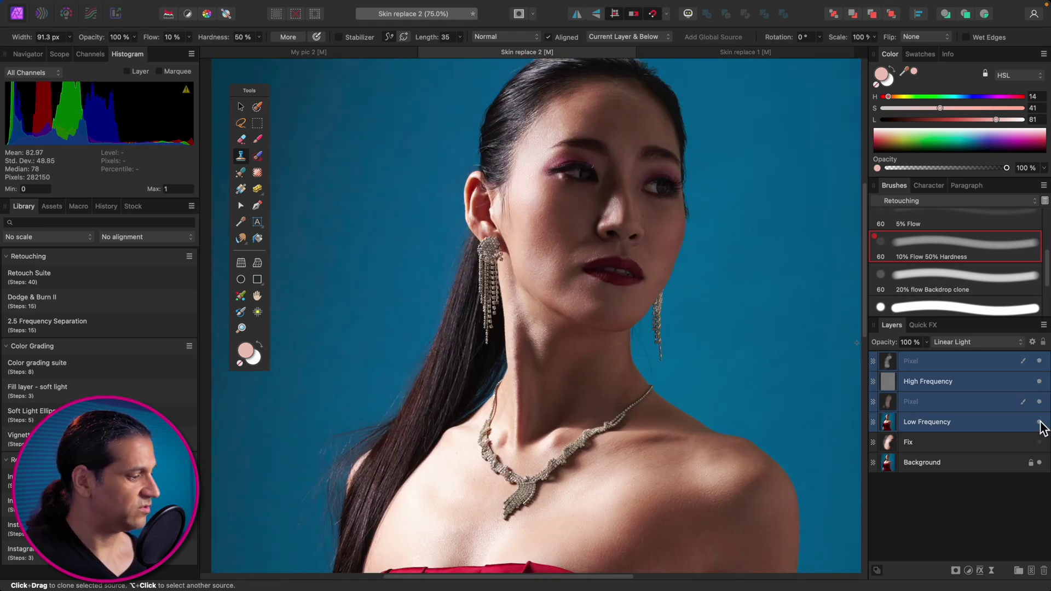
pyautogui.press('super+minus')
pyautogui.click(1040, 423)
pyautogui.click(1040, 424)
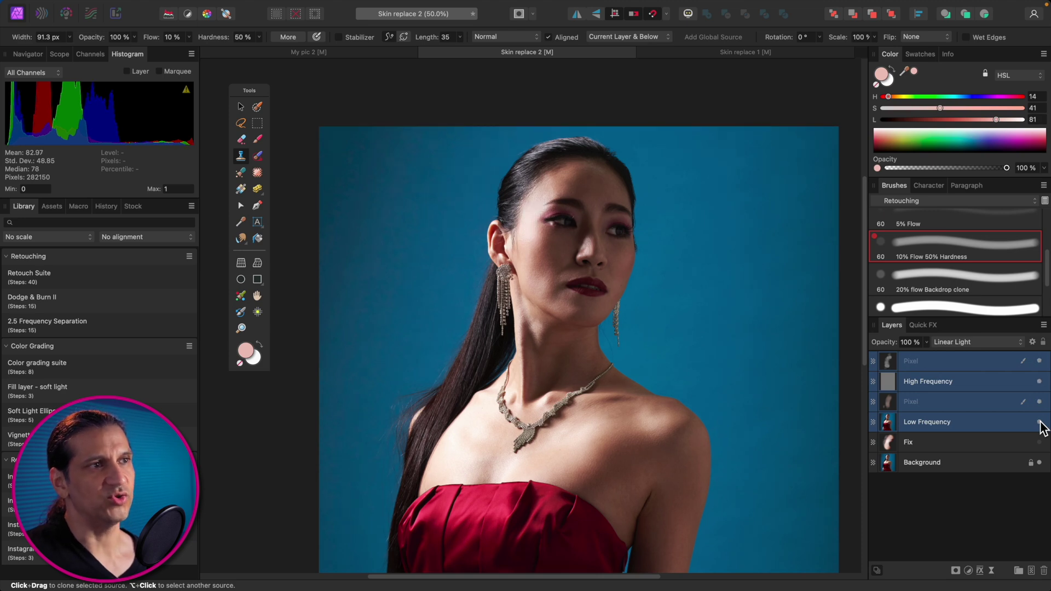
# Add a white mask to the painted Pixel layer and reset the colors to black and white
pyautogui.press('super+plus')
pyautogui.press('super+plus')
pyautogui.press('super+plus')
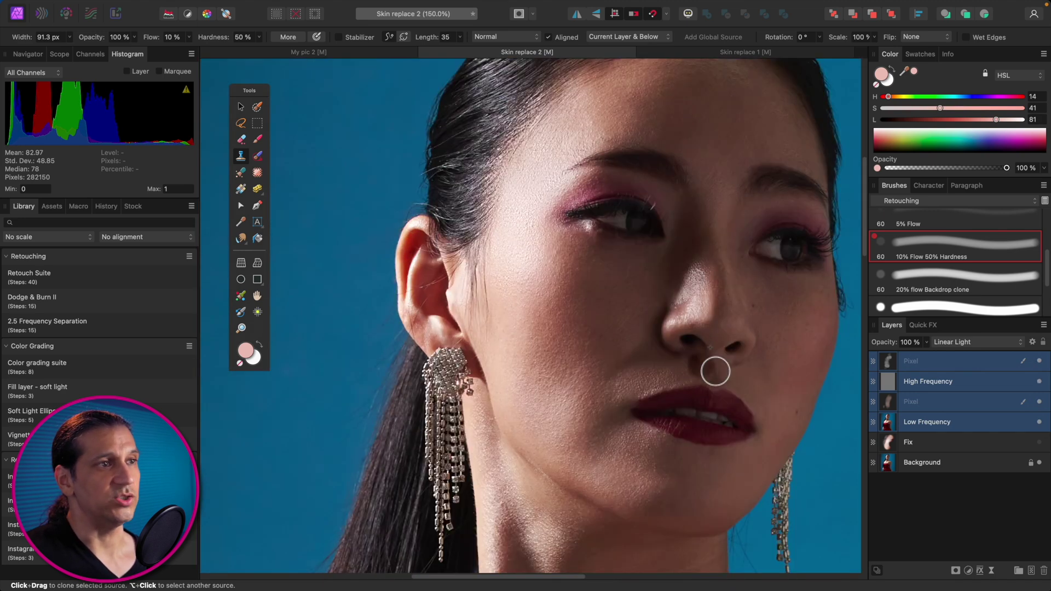
pyautogui.click(957, 403)
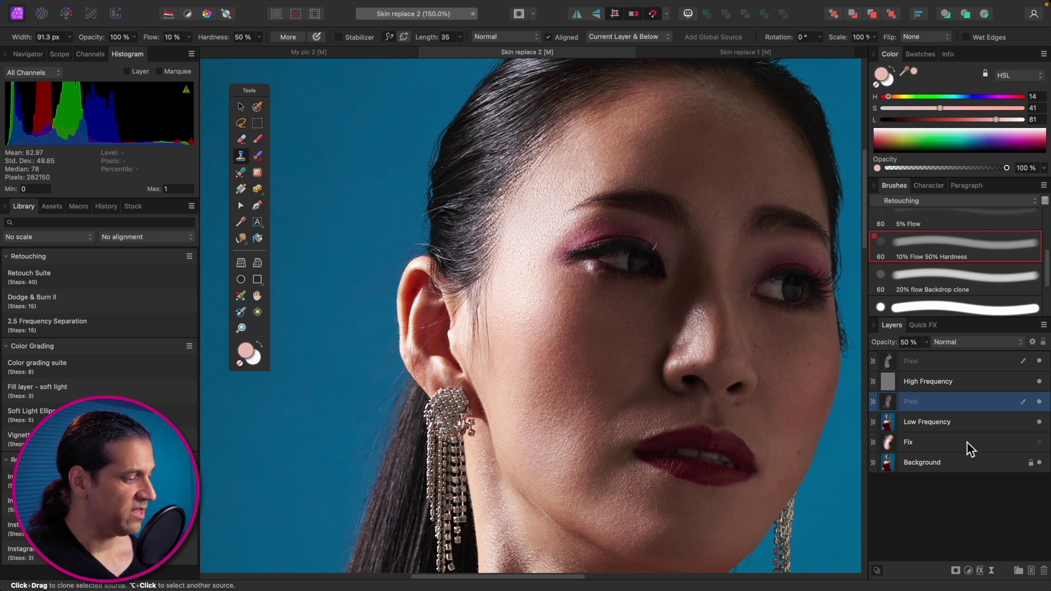
pyautogui.keyDown('alt'); pyautogui.click(955, 570); pyautogui.keyUp('alt')
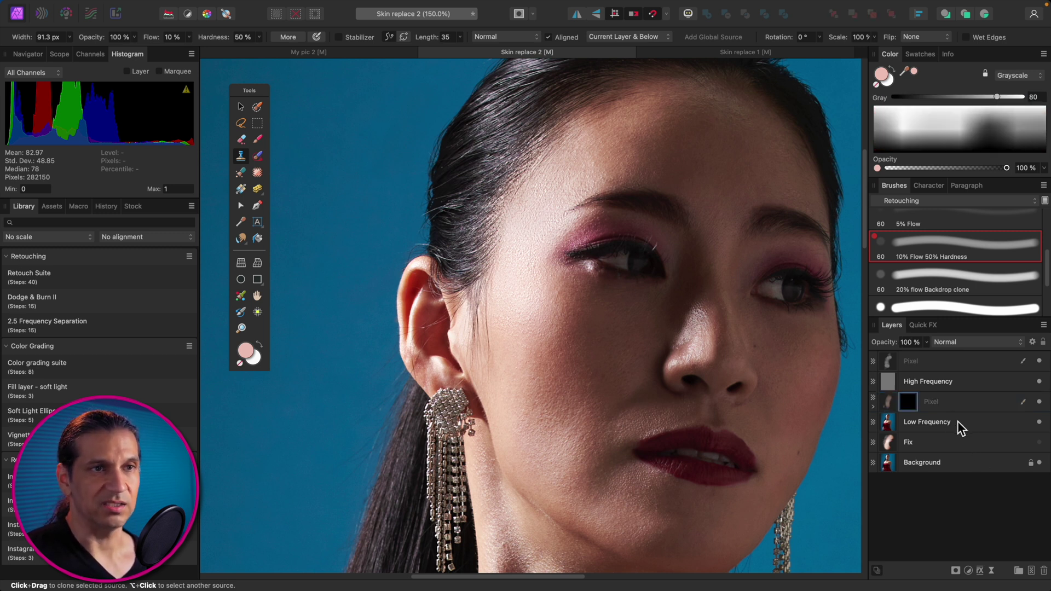
pyautogui.press('d')
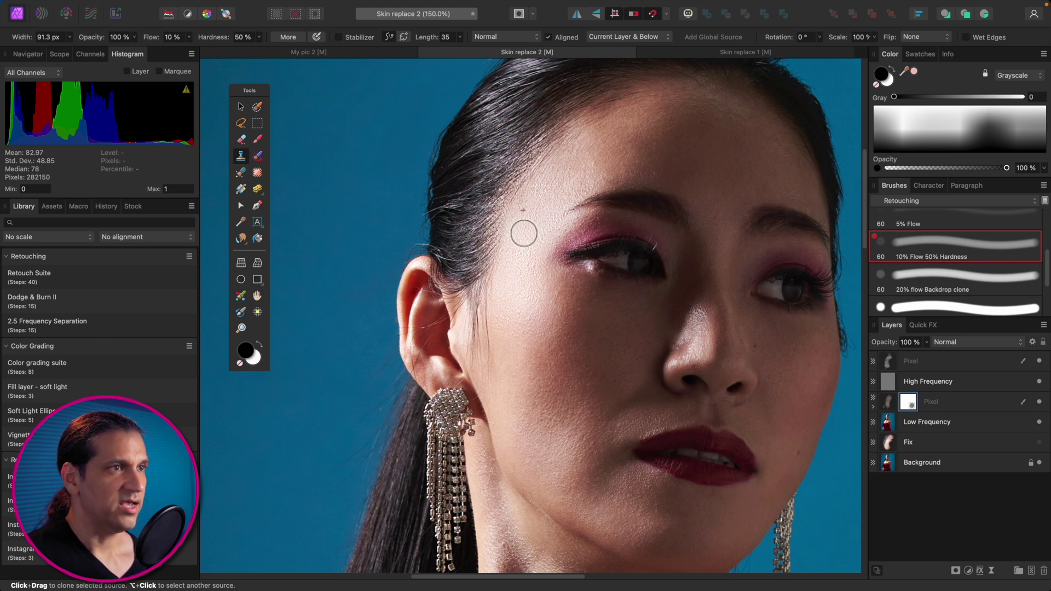
# Paint black on the mask over the temple with the soft 5% flow Paint Brush, and compare the layer off and on
pyautogui.press('b')
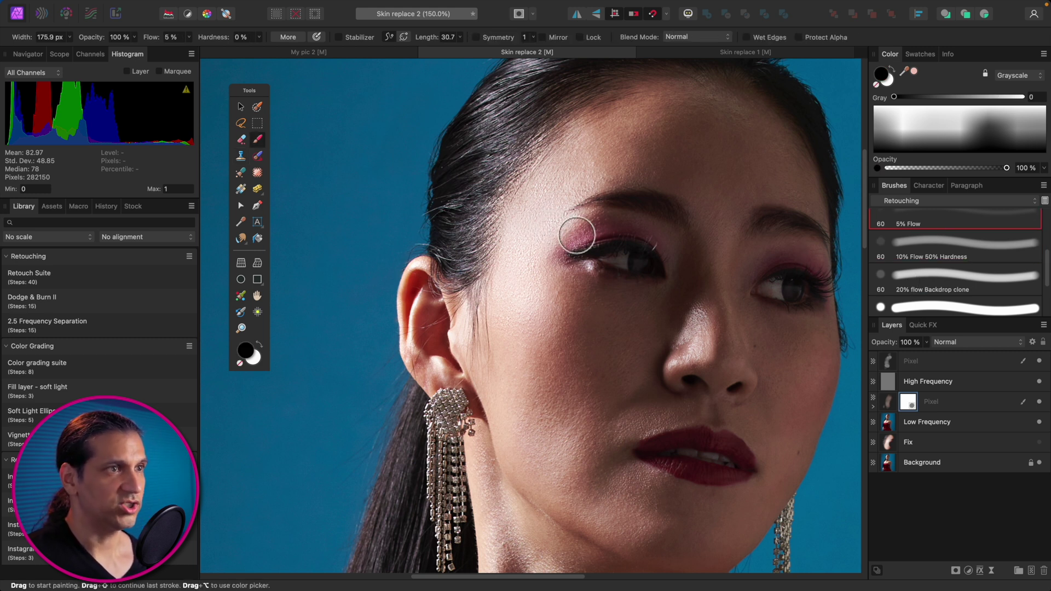
pyautogui.moveTo(524, 220)
pyautogui.mouseDown()
pyautogui.moveTo(547, 199)
pyautogui.moveTo(519, 201)
pyautogui.mouseUp()
pyautogui.click(1039, 401)
pyautogui.click(1039, 401)
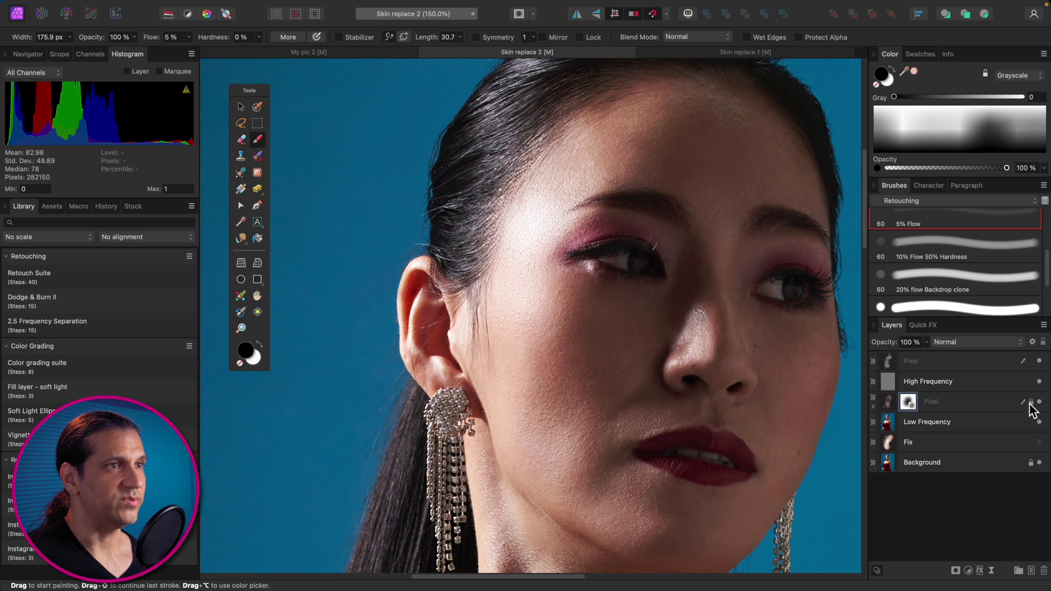